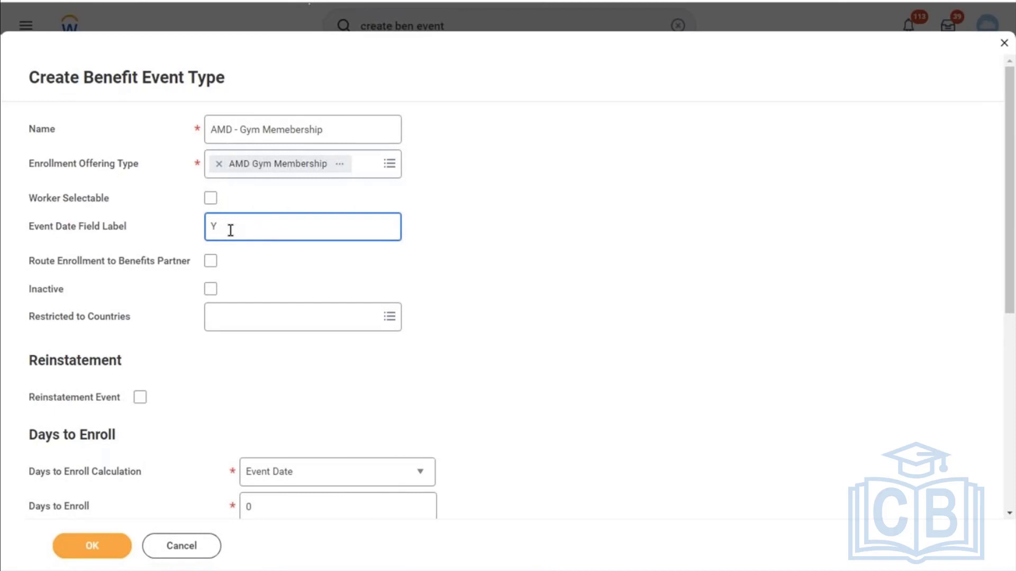
Set the event date field label to "Your Gym Membership start date" and make the benefit event type worker selectable.
type("our Gym Membership start date")
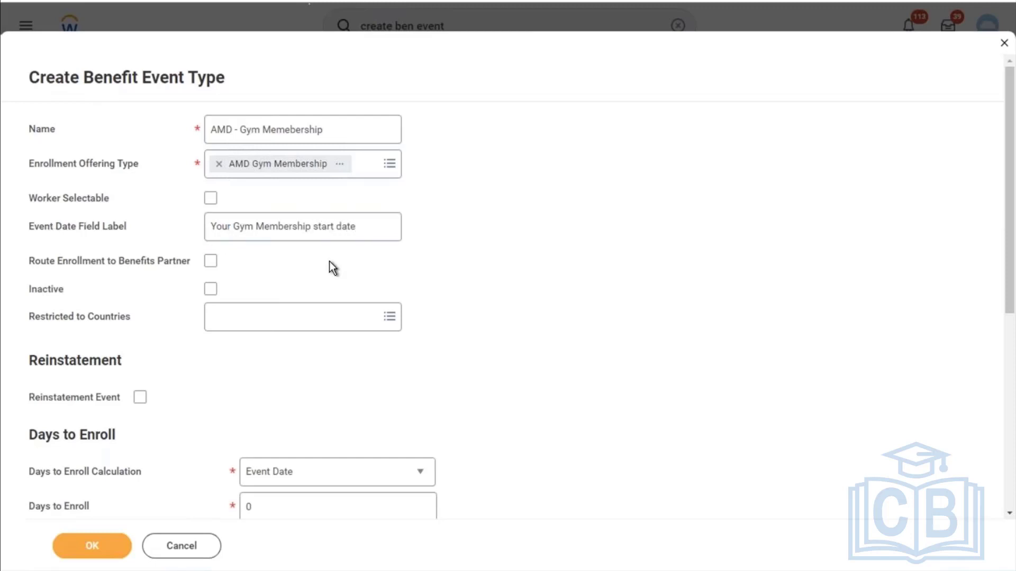
left_click(210, 198)
left_click(211, 198)
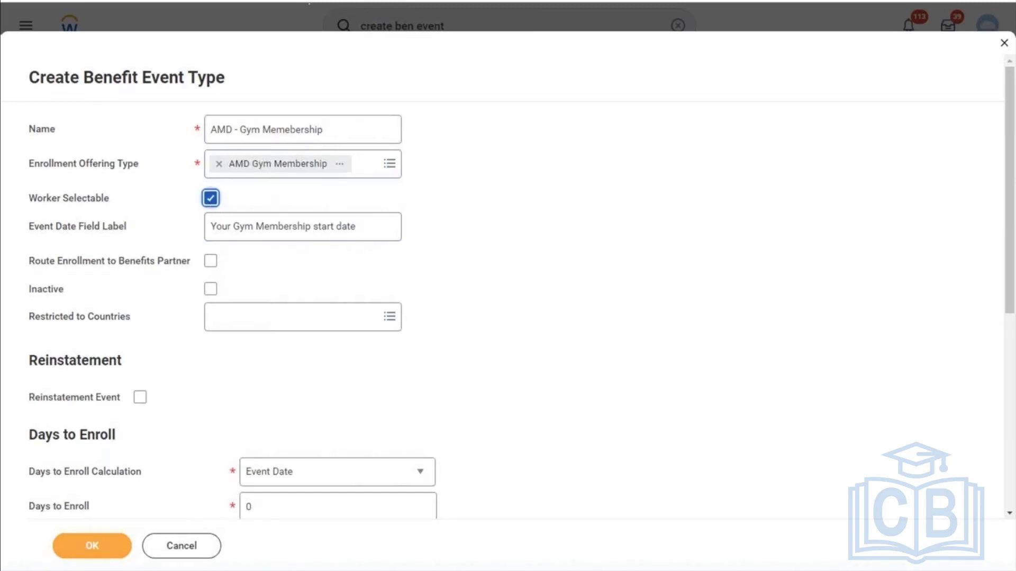
Restrict the benefit event type to United States of America.
left_click(297, 319)
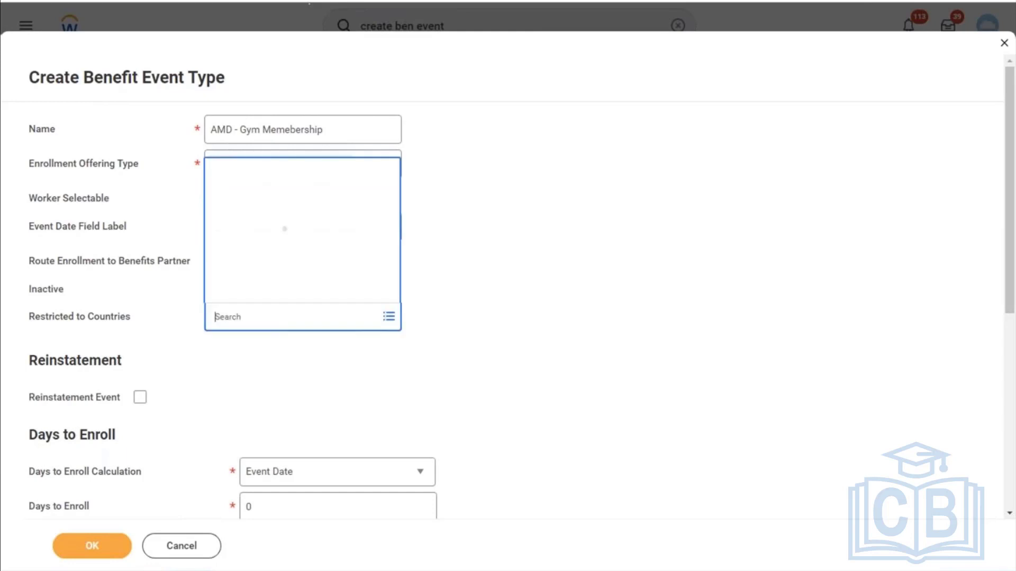
type("usa")
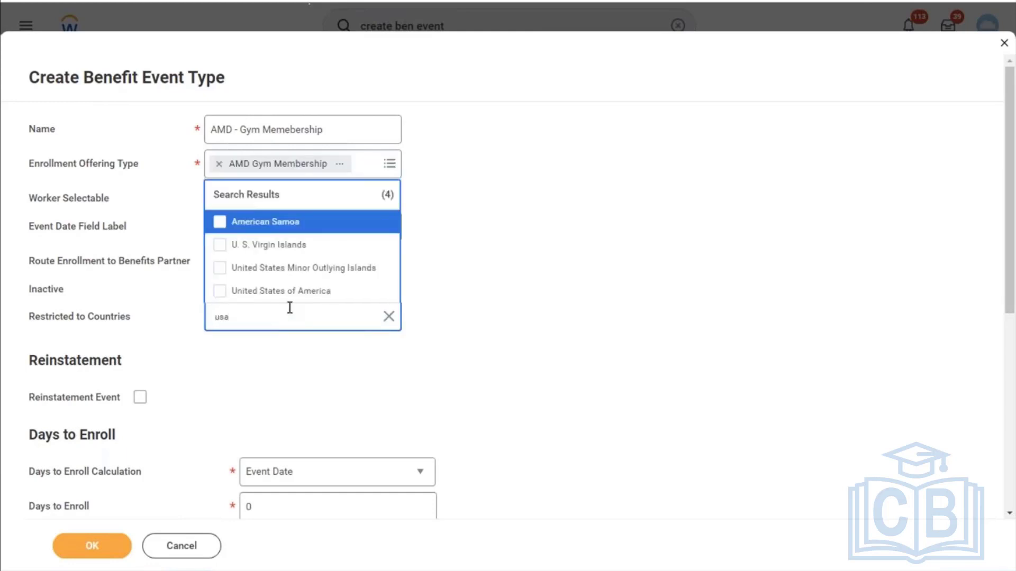
left_click(266, 294)
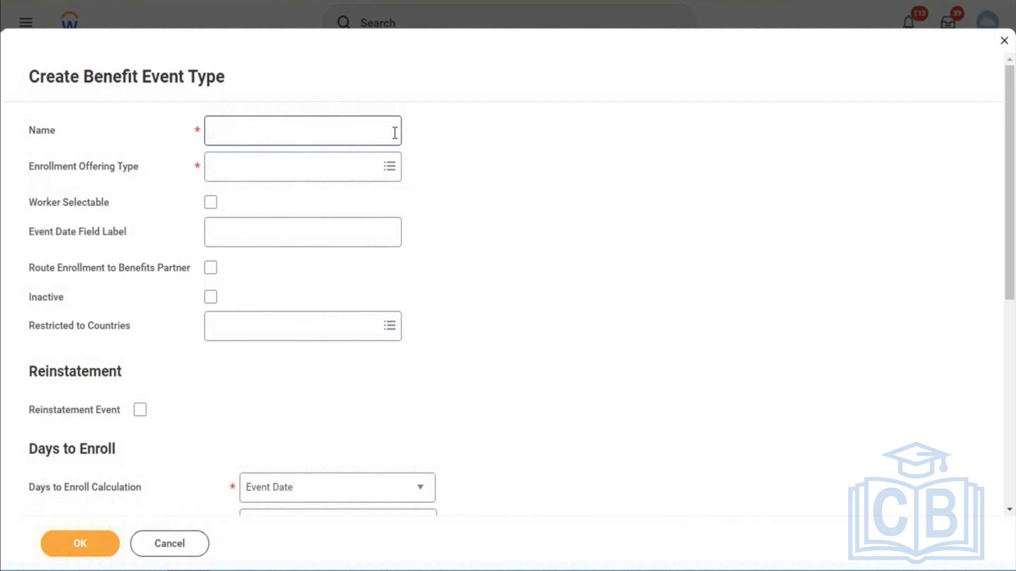
Name the new benefit event type "AMD - Gym Membership".
left_click(240, 136)
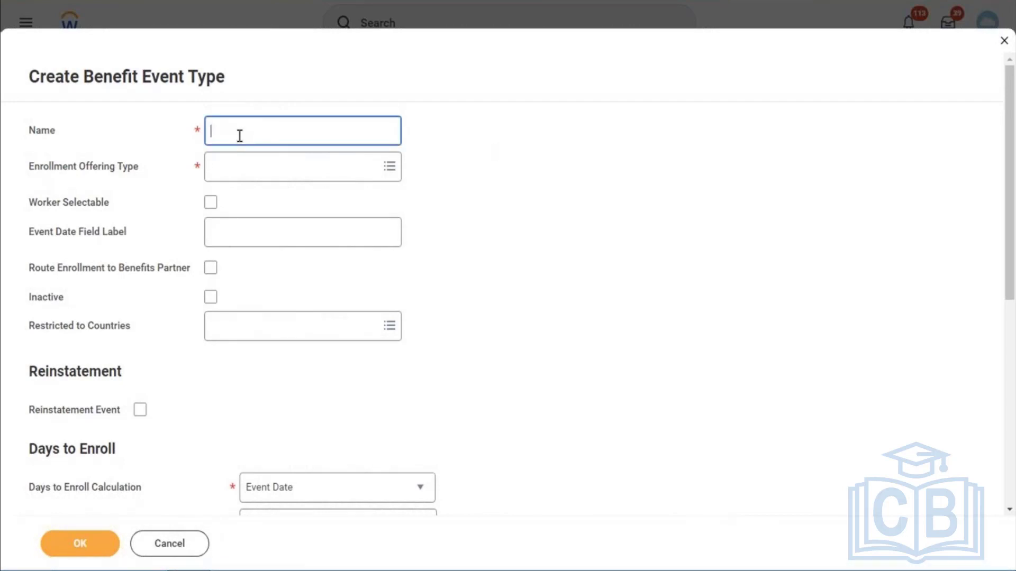
type("AMD -")
type("gYM m")
key("BackSpace")
key("BackSpace")
key("BackSpace")
key("BackSpace")
key("BackSpace")
type("Gym Mem")
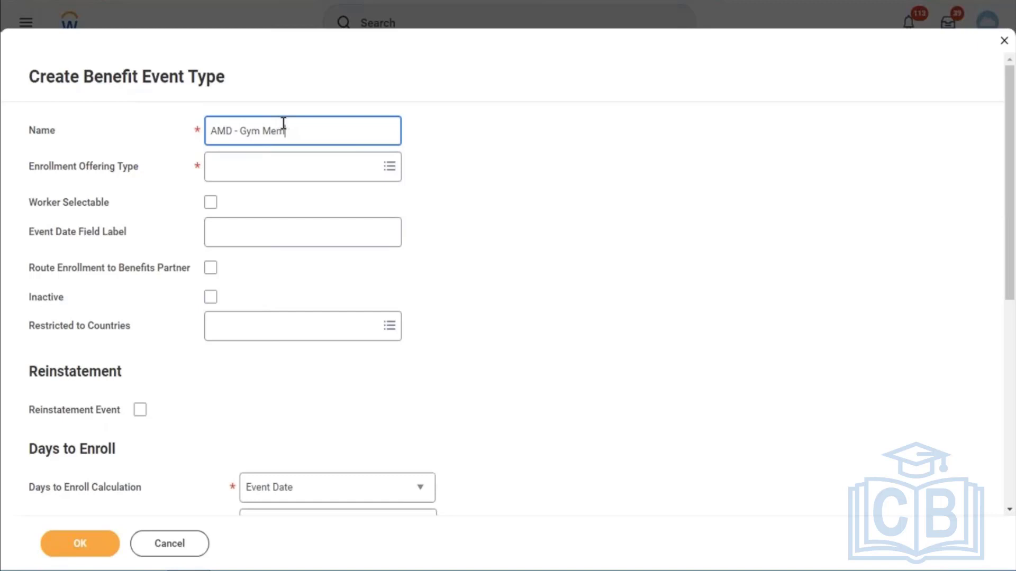
type("bership")
Choose AMD Gym Membership as the enrollment offering type of the new benefit event type.
left_click(296, 178)
type("amd")
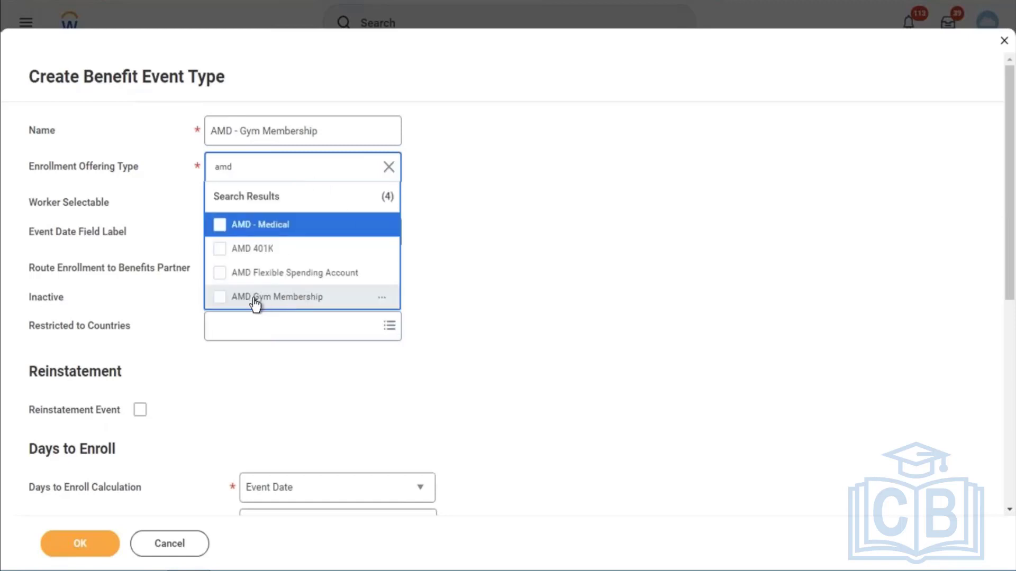
left_click(255, 301)
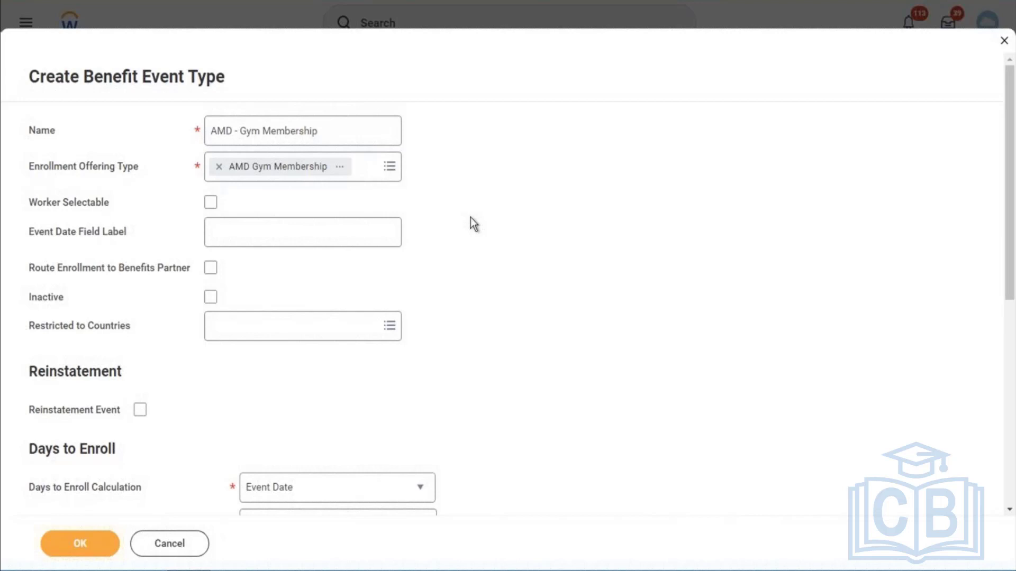
Make the event type worker selectable and label its event date field "Your Gym Membership start date".
left_click(212, 203)
left_click(251, 229)
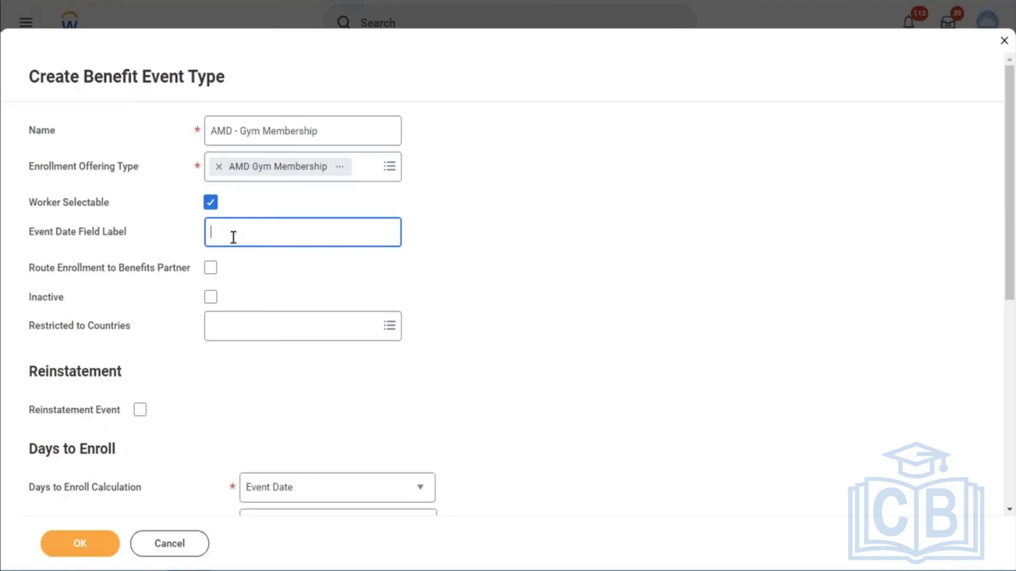
type("Yor Gym Memebe")
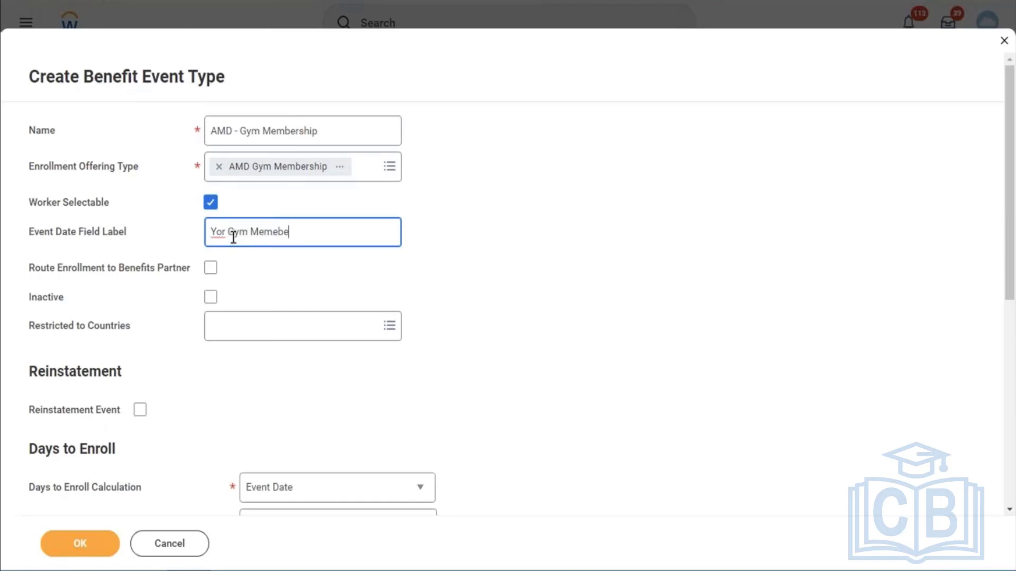
type("rship start date")
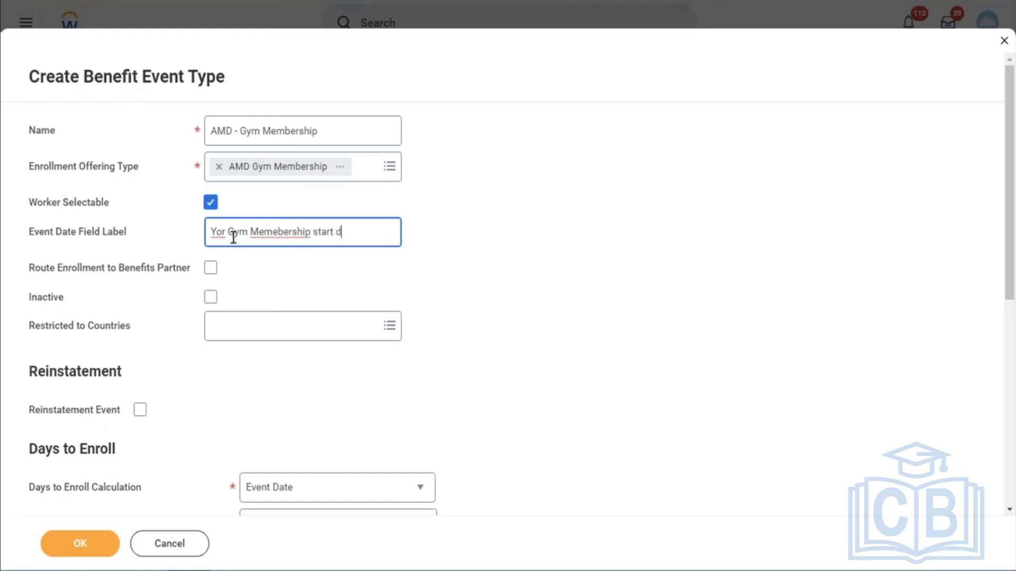
right_click(275, 234)
left_click(326, 249)
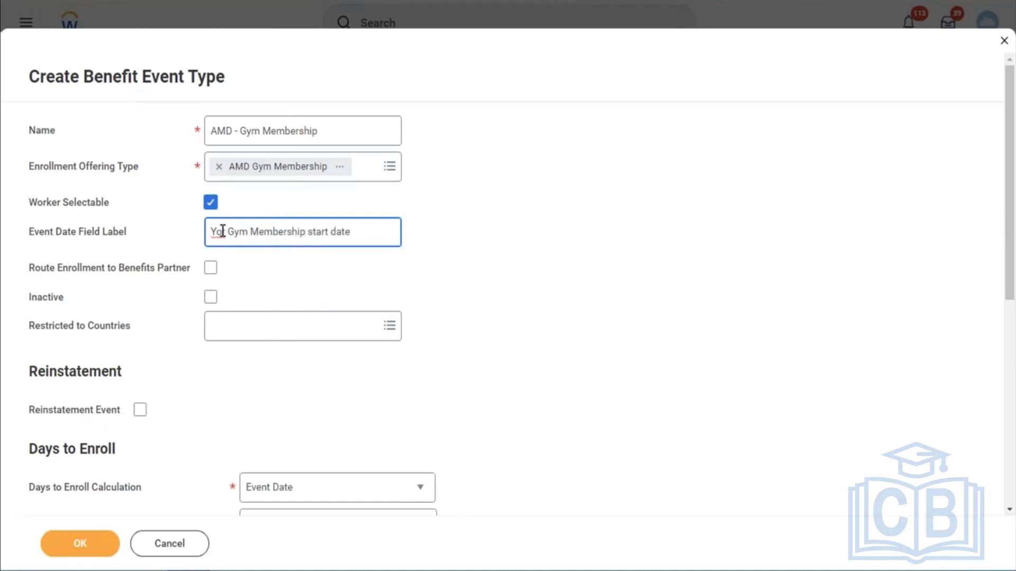
type("ur")
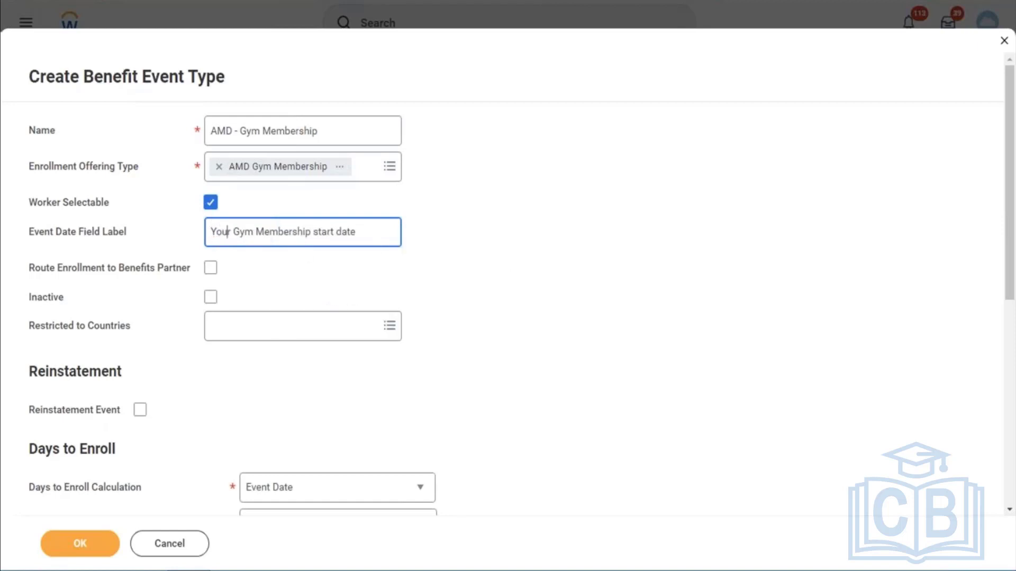
Restrict the gym membership event type to the country United States of America.
left_click(172, 332)
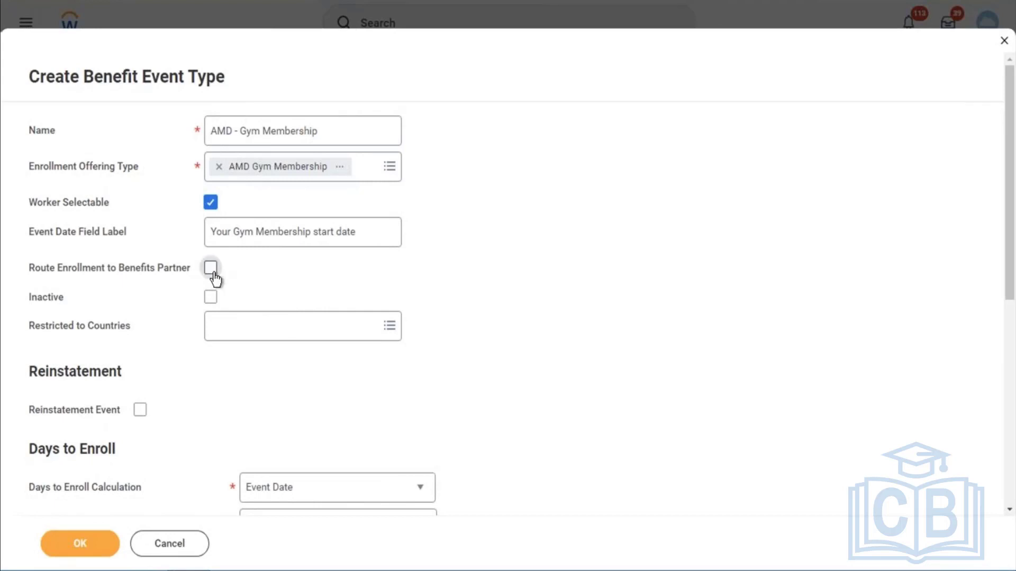
type("usa")
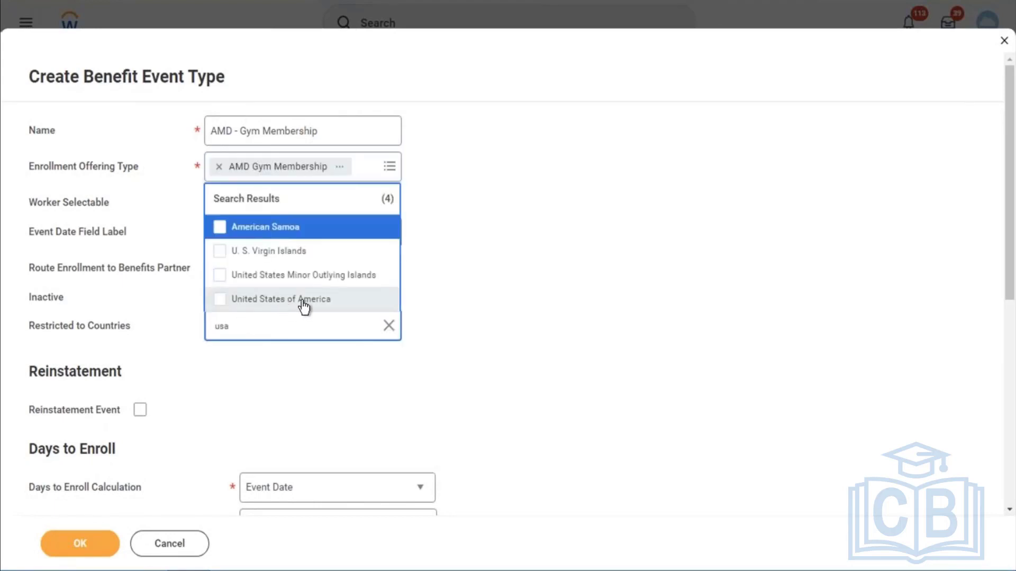
left_click(303, 306)
Set the days to enroll, calculated from the event date, to 10 and submit the benefit event type.
scroll(529, 340, "down", 3)
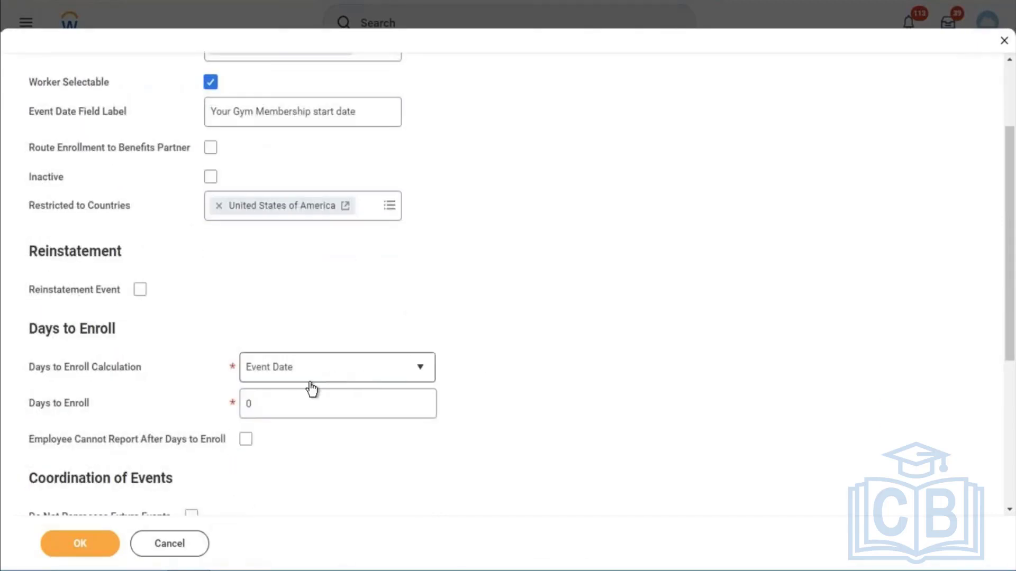
left_click(278, 405)
key("BackSpace")
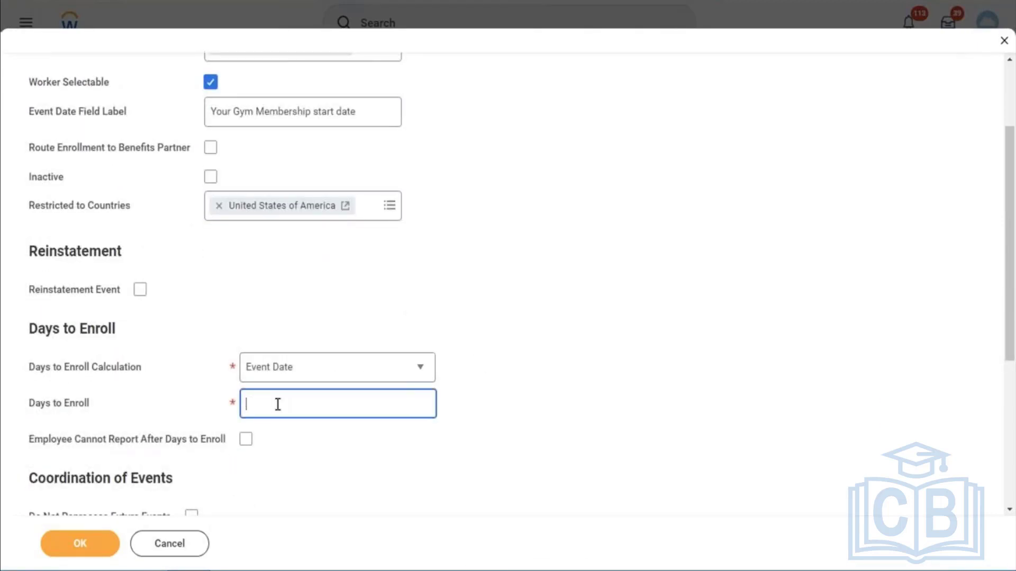
type("10")
left_click(582, 226)
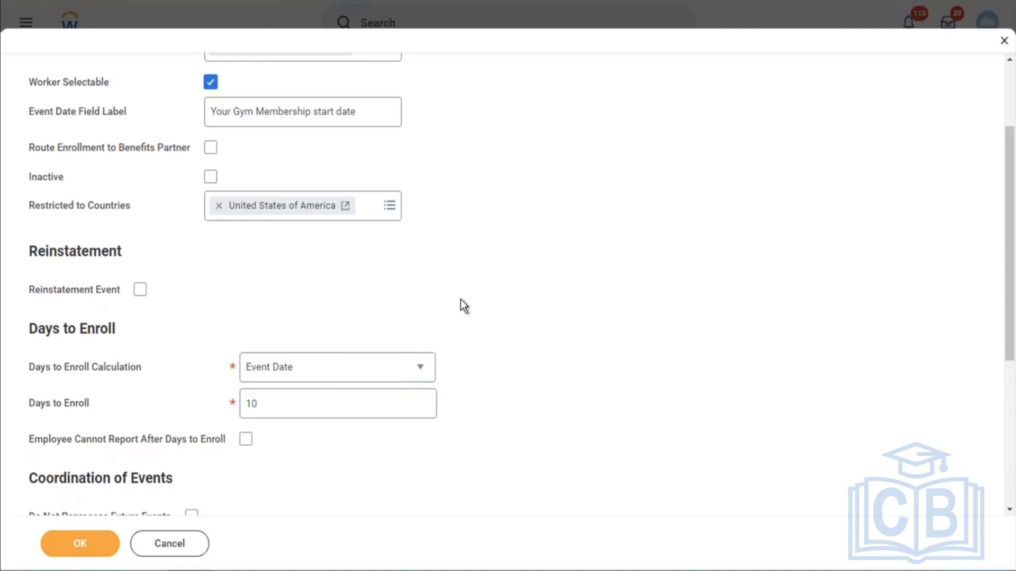
scroll(460, 299, "down", 5)
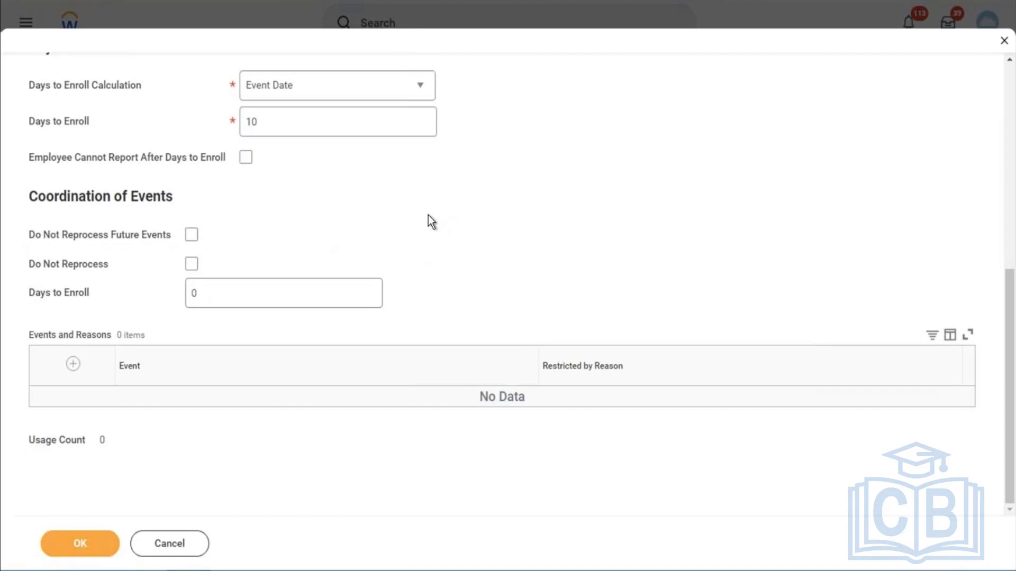
scroll(429, 217, "up", 7)
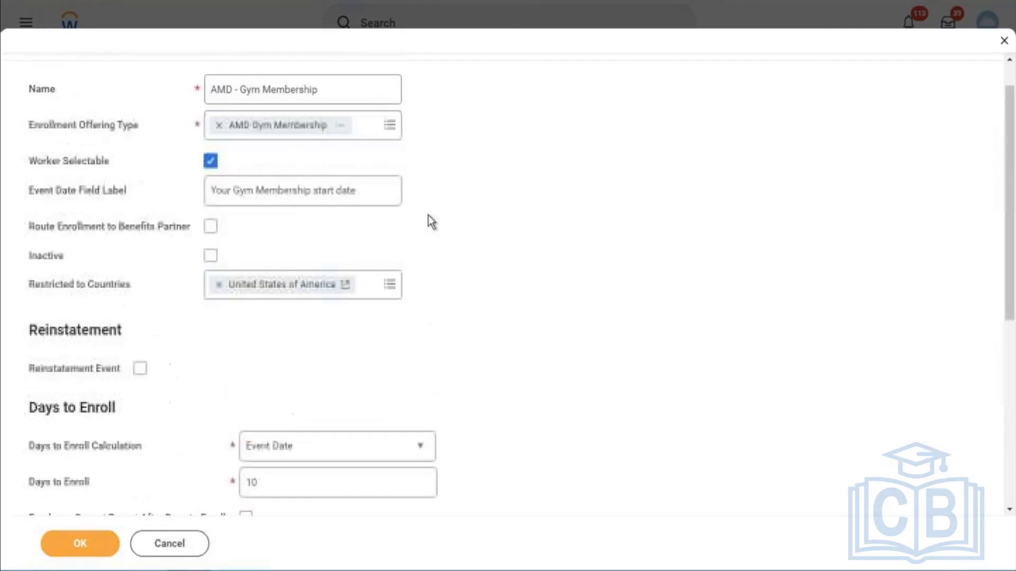
left_click(53, 543)
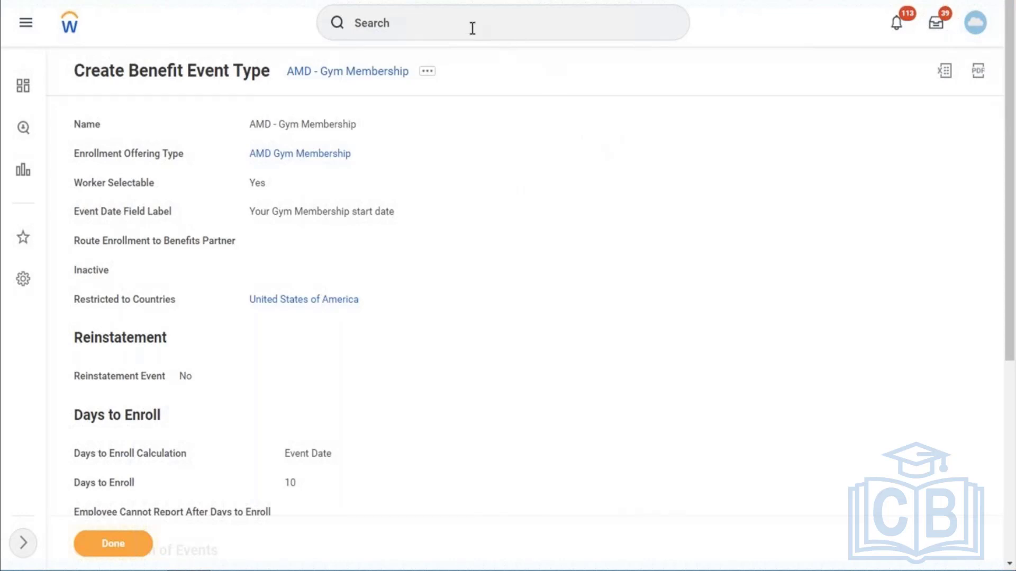
Search for the task "maintain ben enroll event rule" and clear the query.
left_click(417, 23)
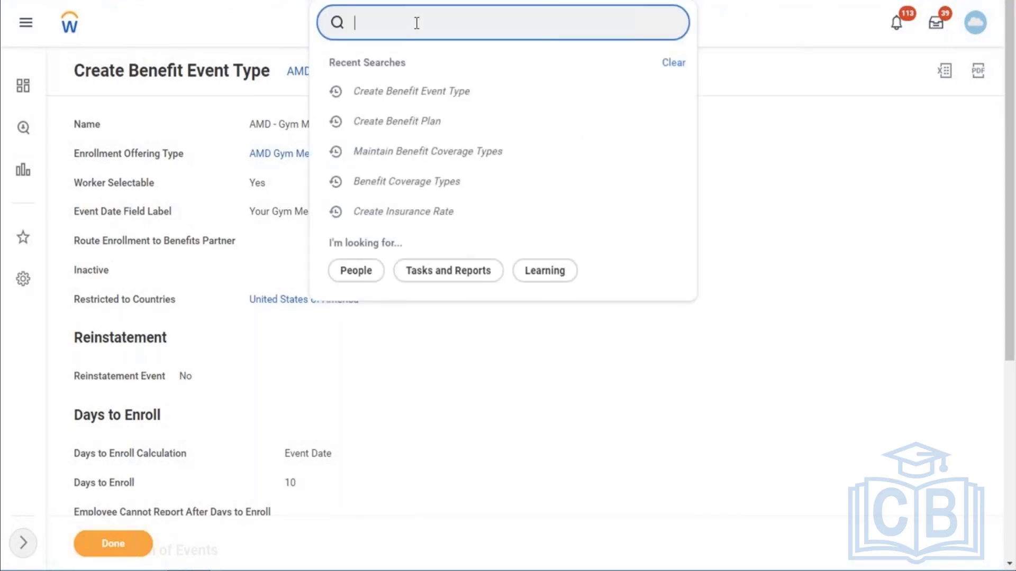
type("maintain ")
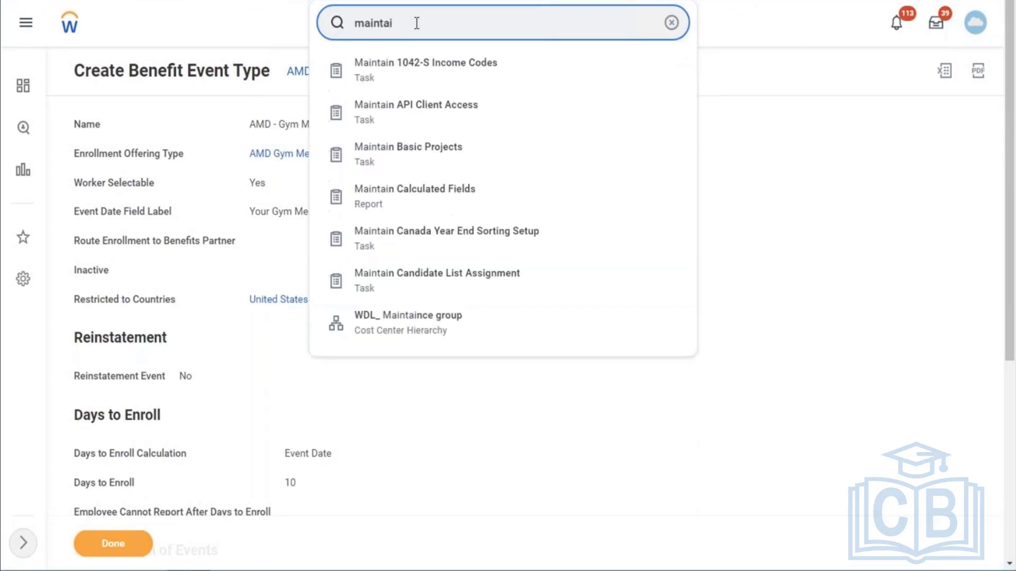
type("ben enr")
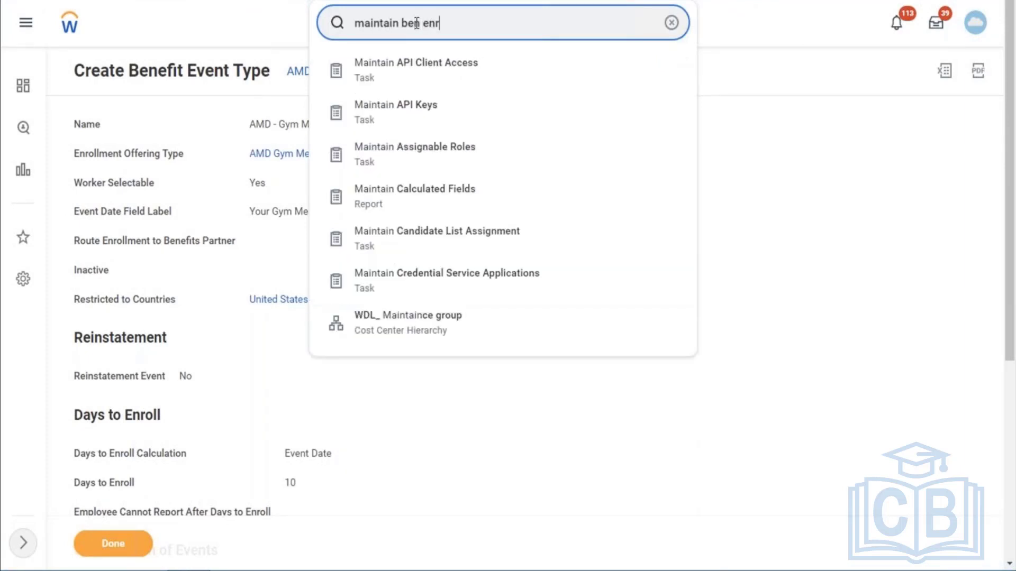
type("oll event rule")
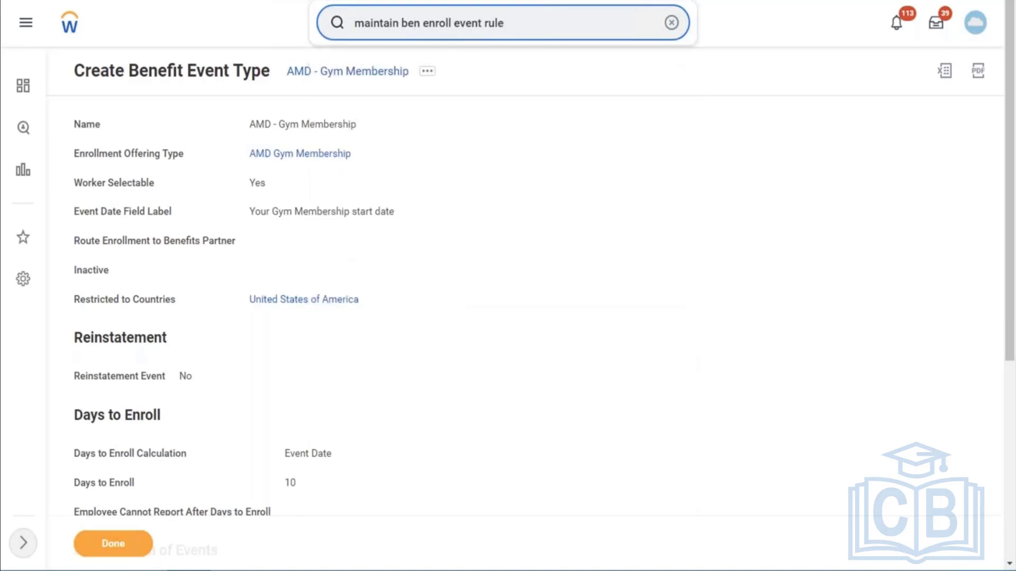
key("BackSpace")
key("BackSpace")
key("BackSpace")
key("BackSpace")
key("BackSpace")
key("BackSpace")
key("BackSpace")
key("BackSpace")
key("BackSpace")
key("BackSpace")
key("BackSpace")
left_click(671, 23)
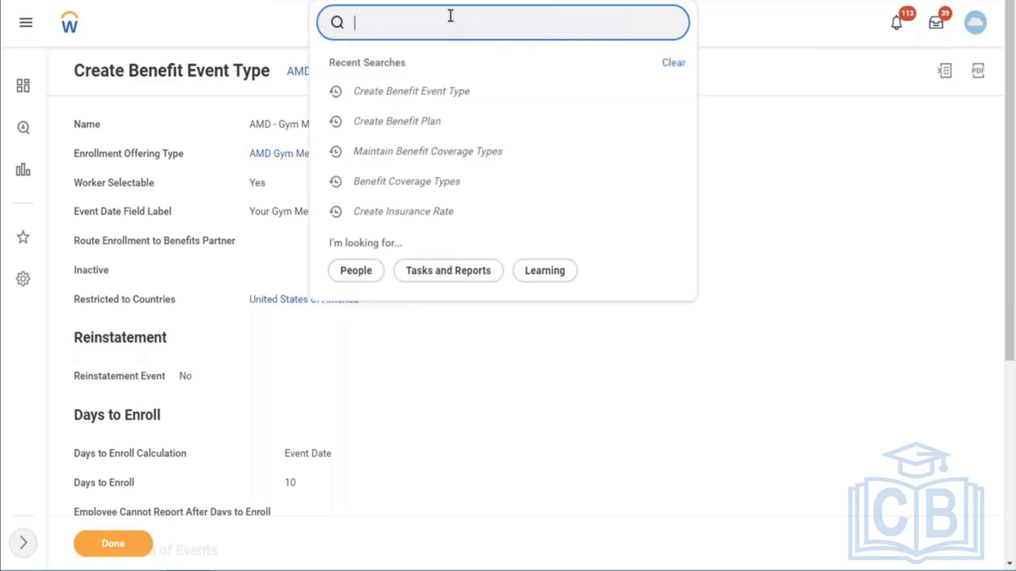
Search for "edit enroll event rule" and open the Edit Enrollment Event Rule task.
type("edit enroll ")
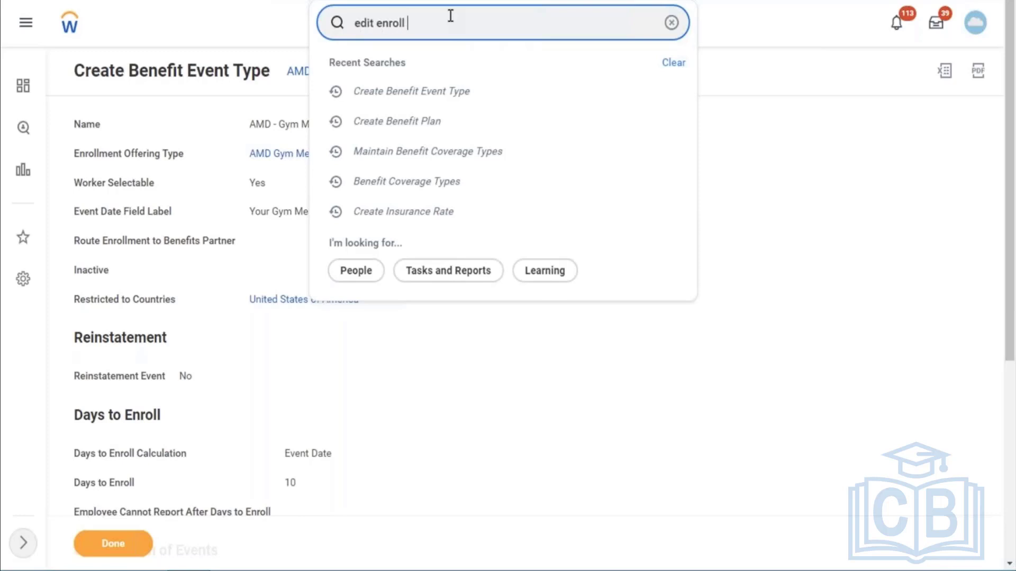
type("event rule")
left_click(447, 64)
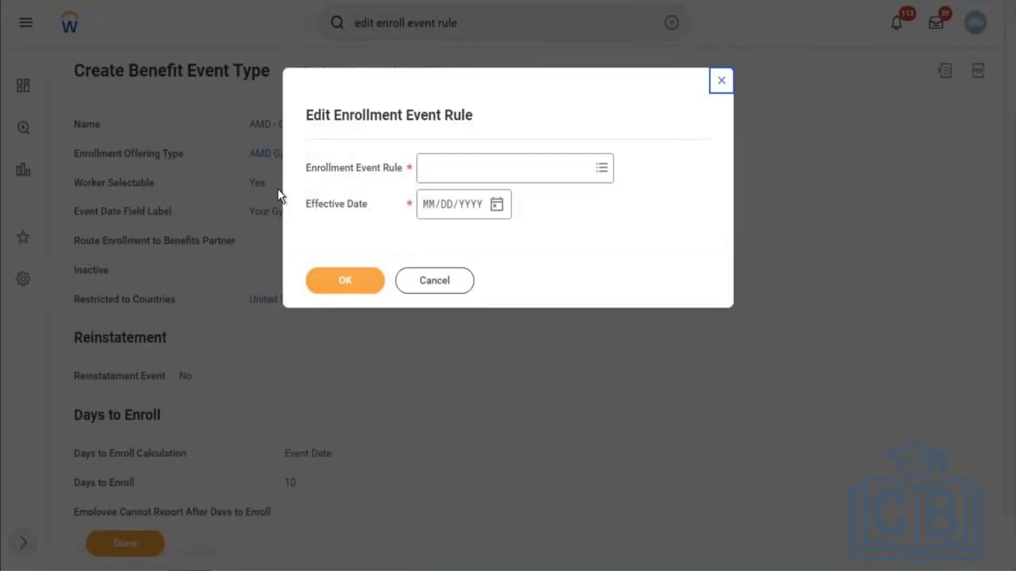
Open the rule named Enrollment Event Rule for editing with the effective date 01/01/2022.
left_click(437, 170)
left_click(488, 193)
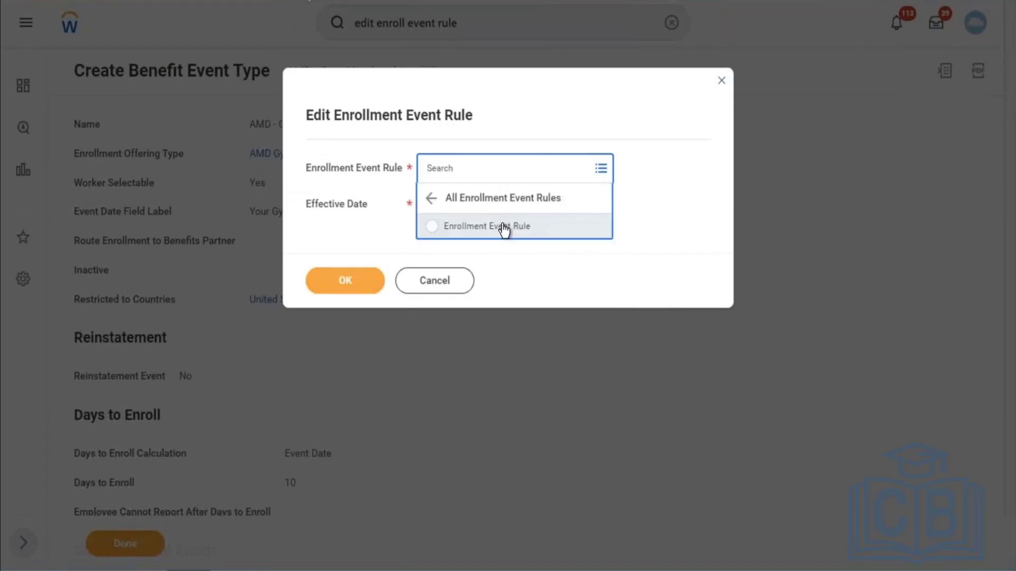
left_click(504, 228)
left_click(431, 208)
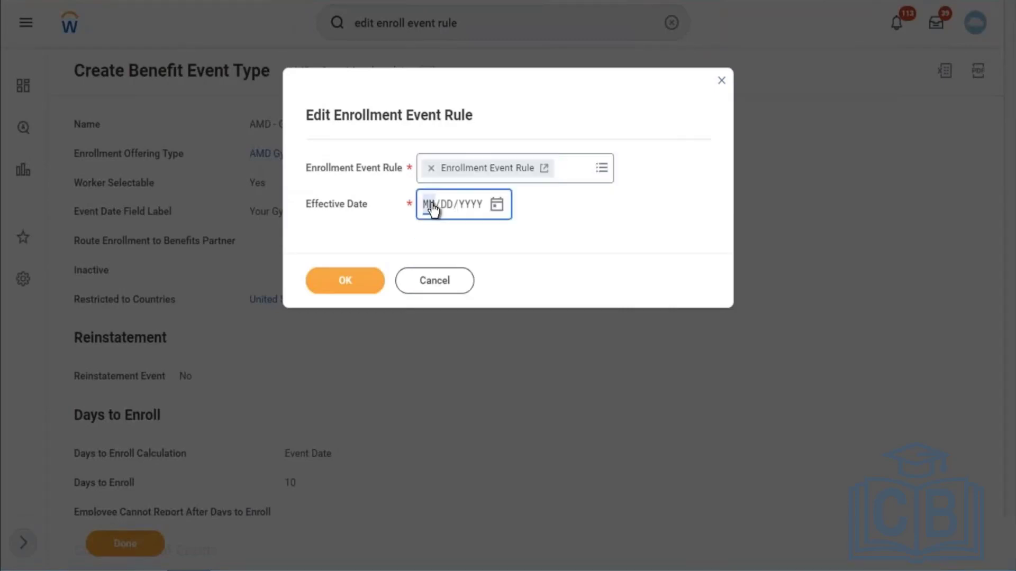
type("01/01/2022")
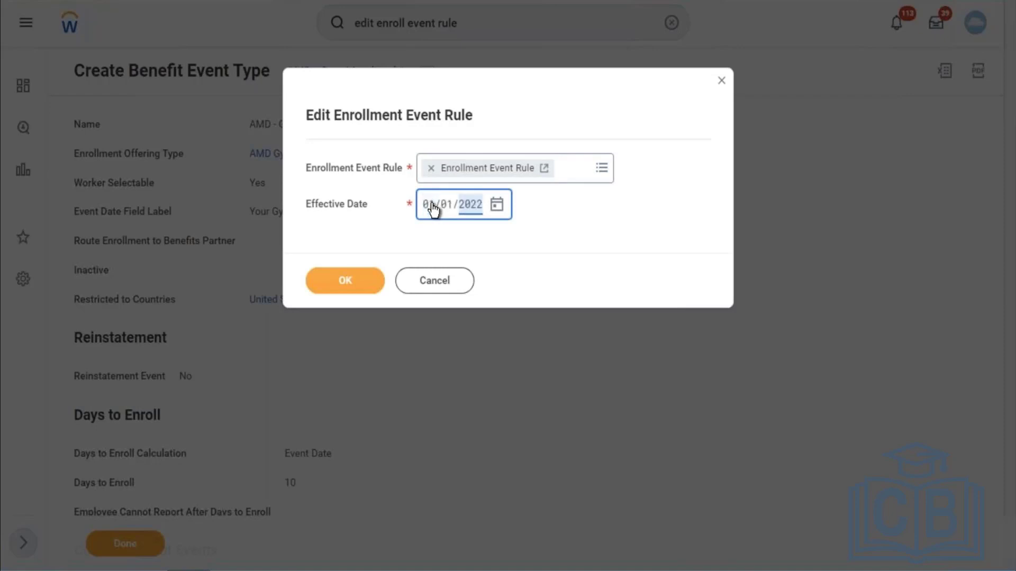
left_click(328, 282)
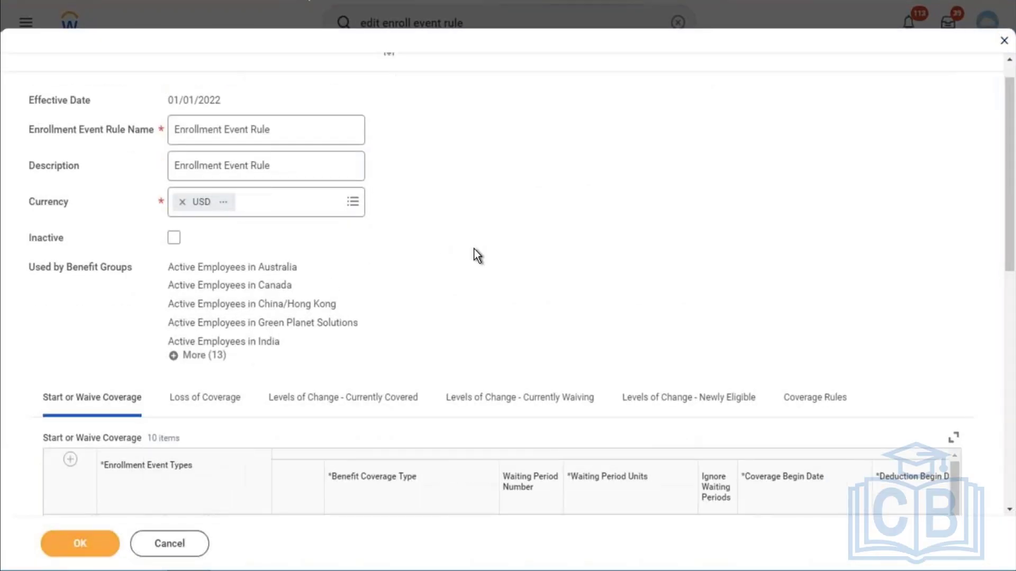
Add a Start or Waive Coverage row with the enrollment event type AMD - Gym Membership.
scroll(474, 251, "down", 7)
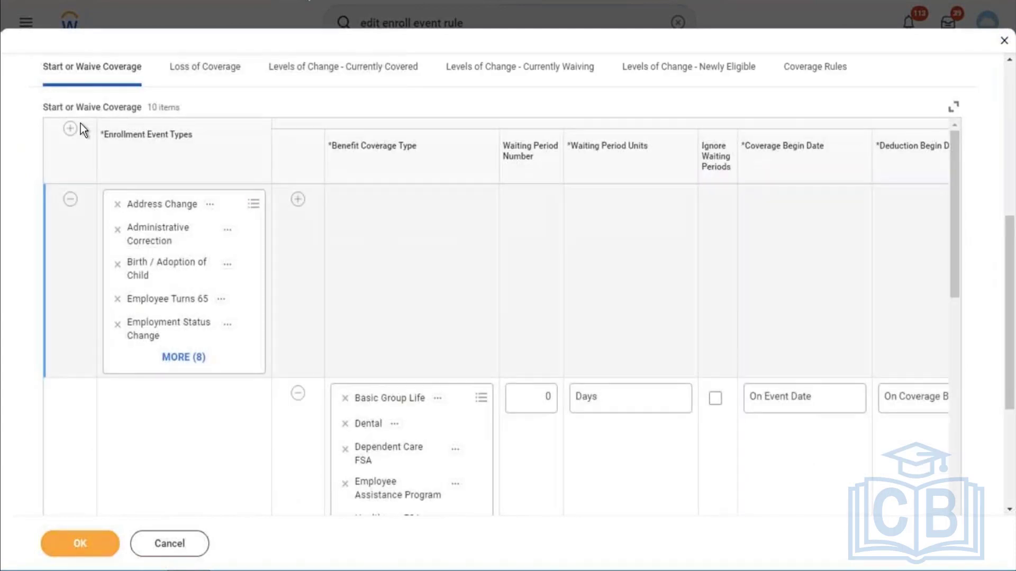
left_click(70, 129)
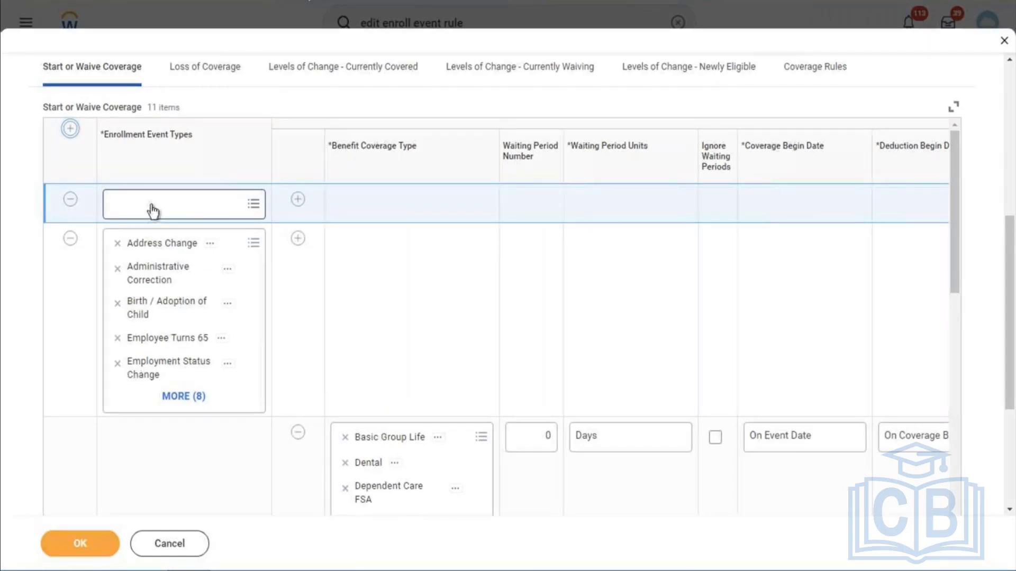
left_click(152, 212)
type("amd")
key("Return")
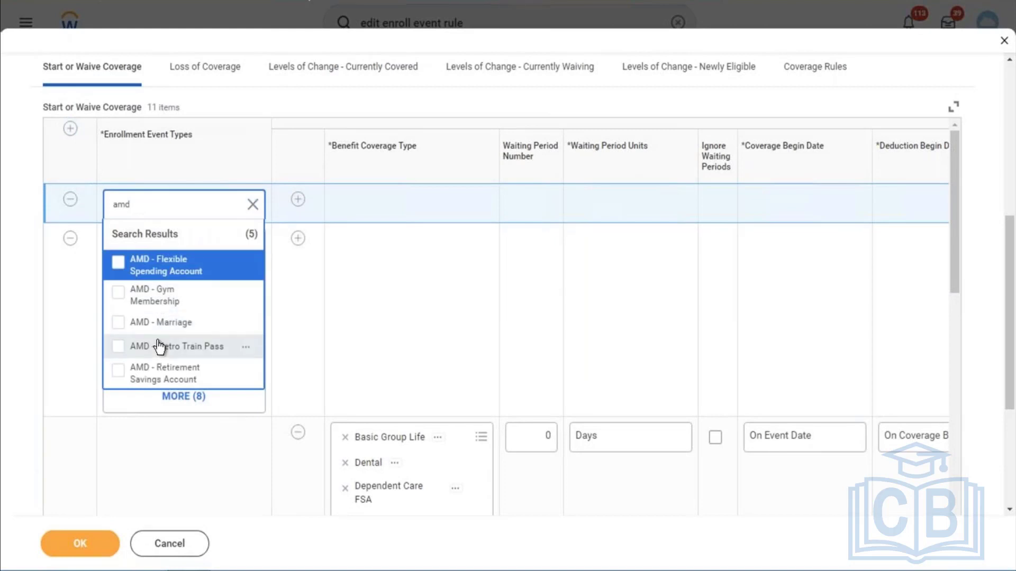
left_click(171, 307)
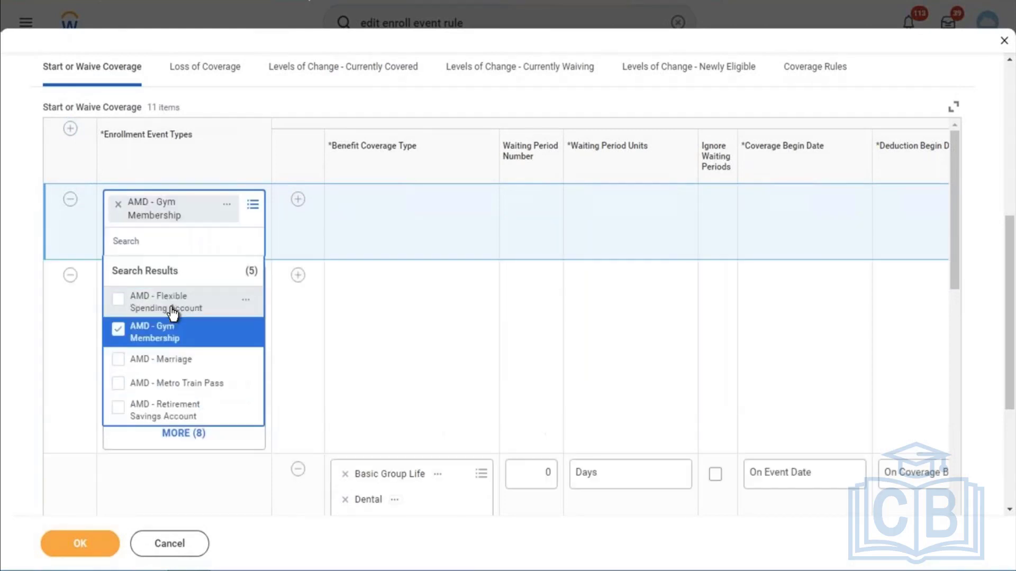
Add a benefit coverage row under the AMD - Gym Membership event and select the coverage type AMD Gym Membership.
left_click(297, 202)
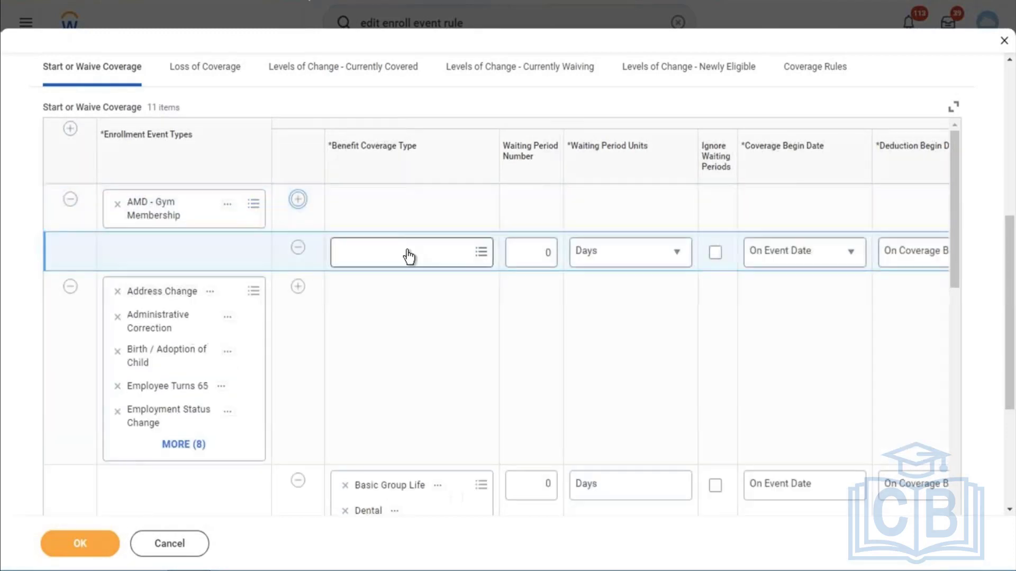
left_click(409, 258)
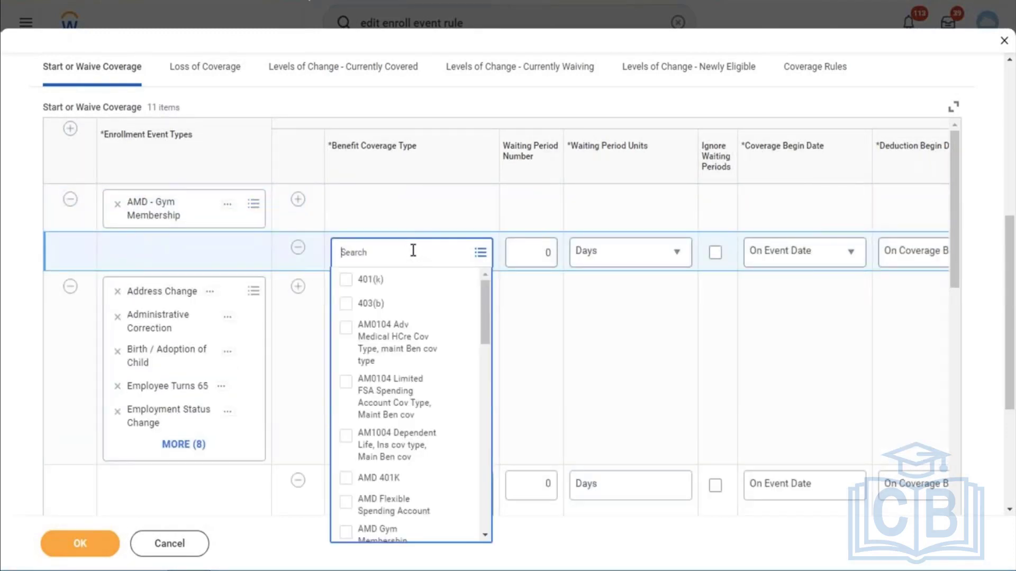
type("amd")
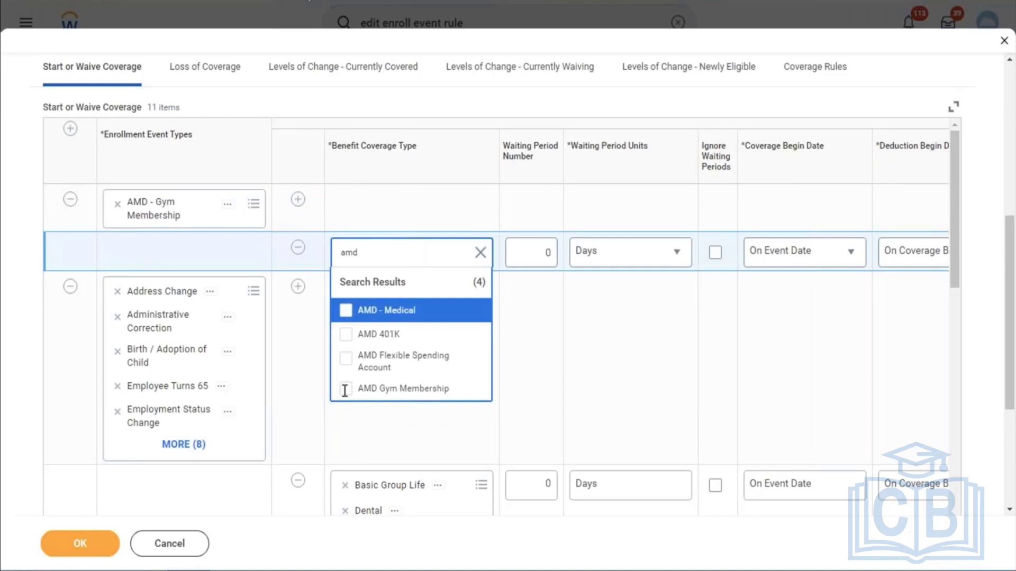
left_click(345, 389)
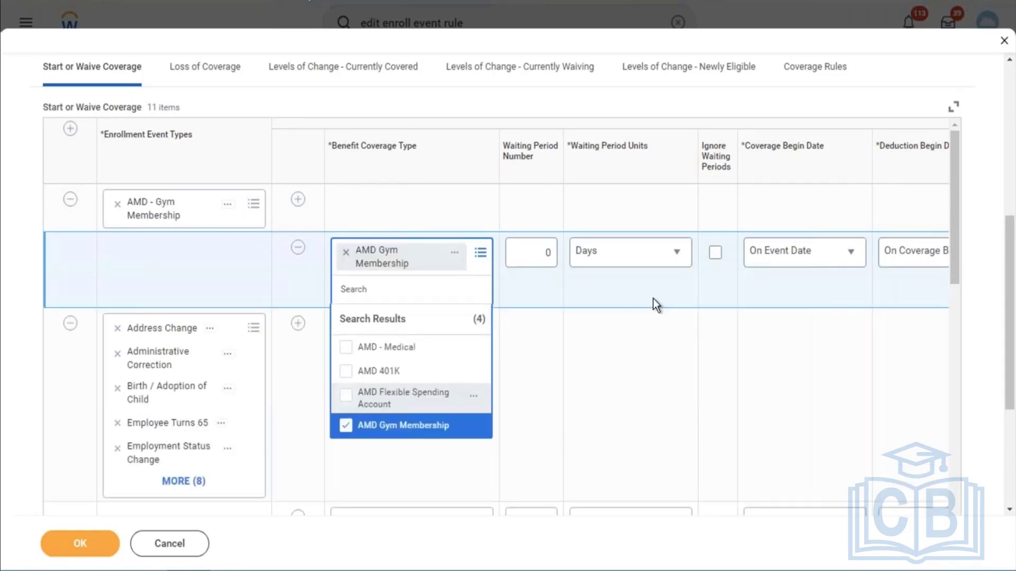
key("Return")
left_click(548, 293)
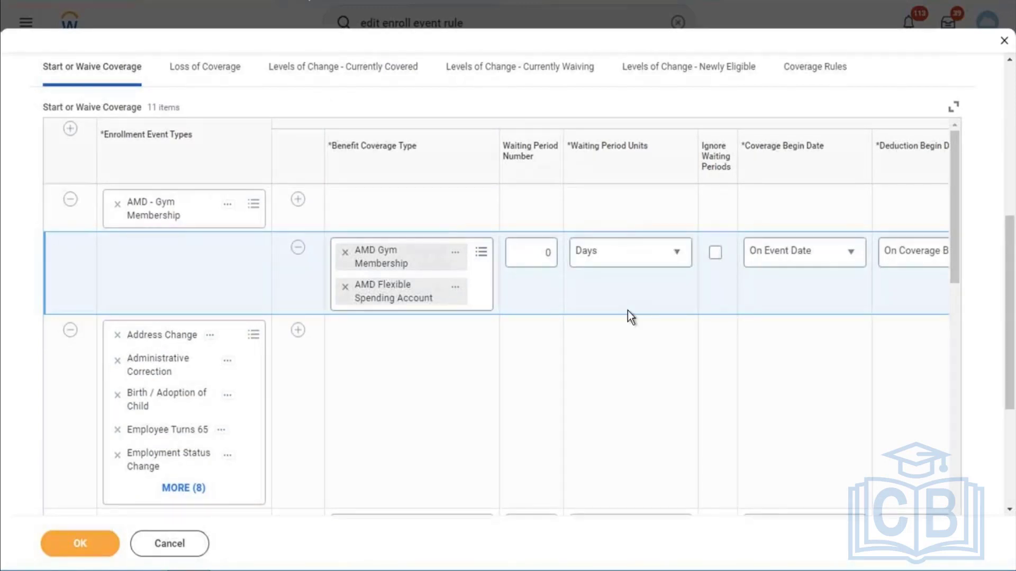
Remove AMD Flexible Spending Account from the benefit coverage types of the AMD - Gym Membership event.
scroll(563, 293, "right", 2)
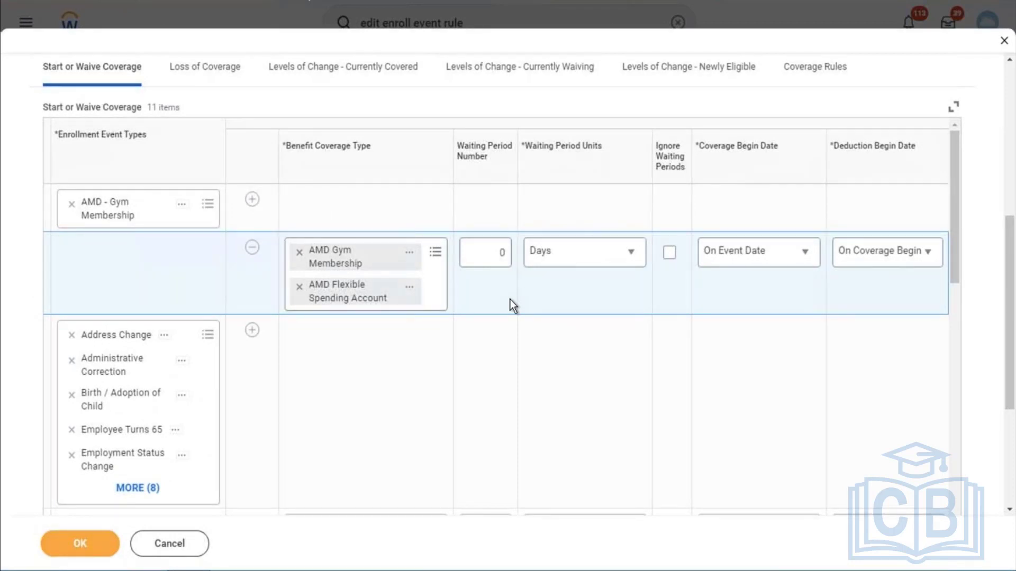
left_click(506, 259)
key("BackSpace")
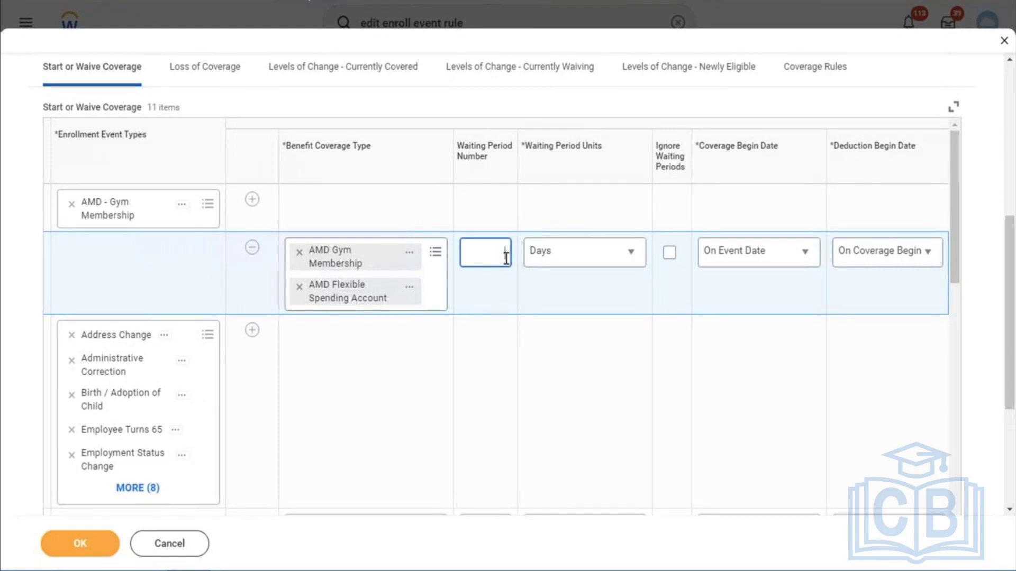
left_click(299, 287)
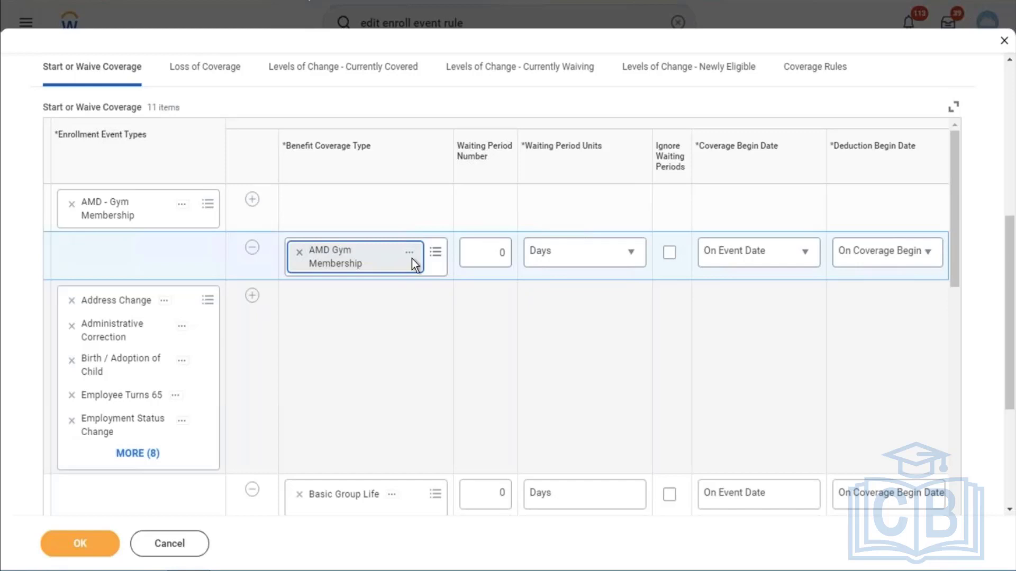
Set the waiting period for AMD Gym Membership coverage to 6 Months.
left_click(489, 251)
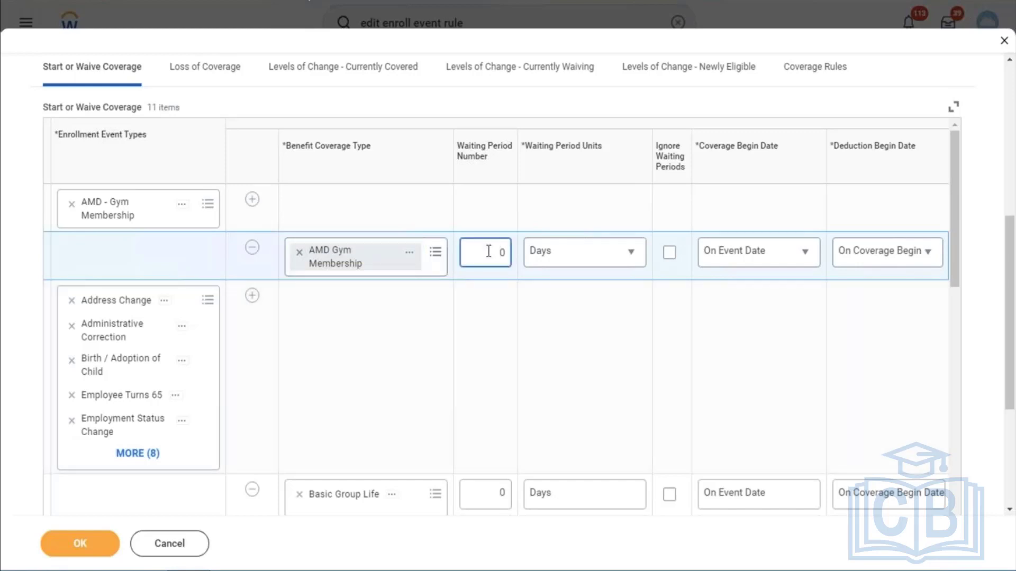
key("Delete")
type("6")
left_click(561, 259)
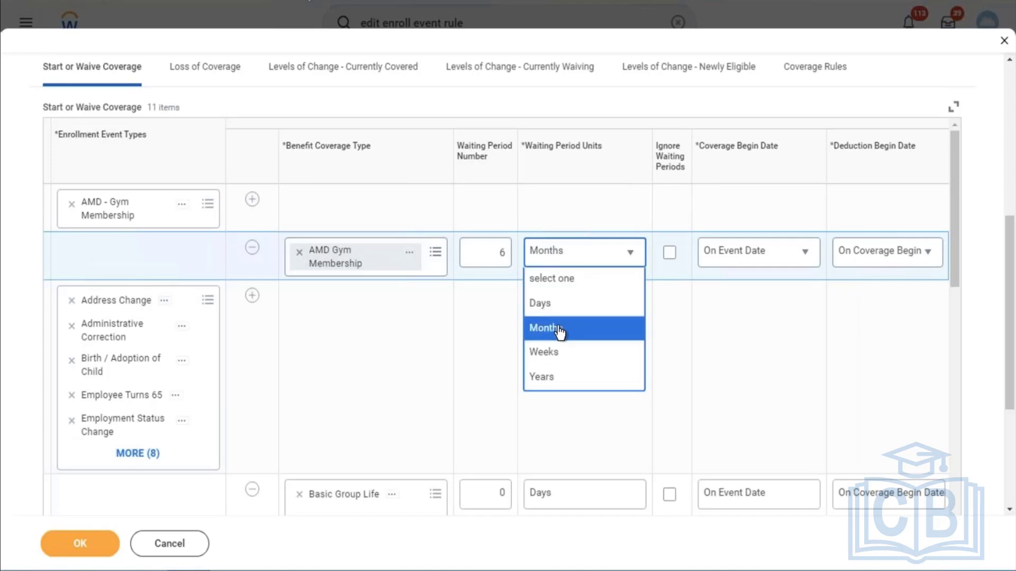
left_click(560, 329)
left_click(489, 310)
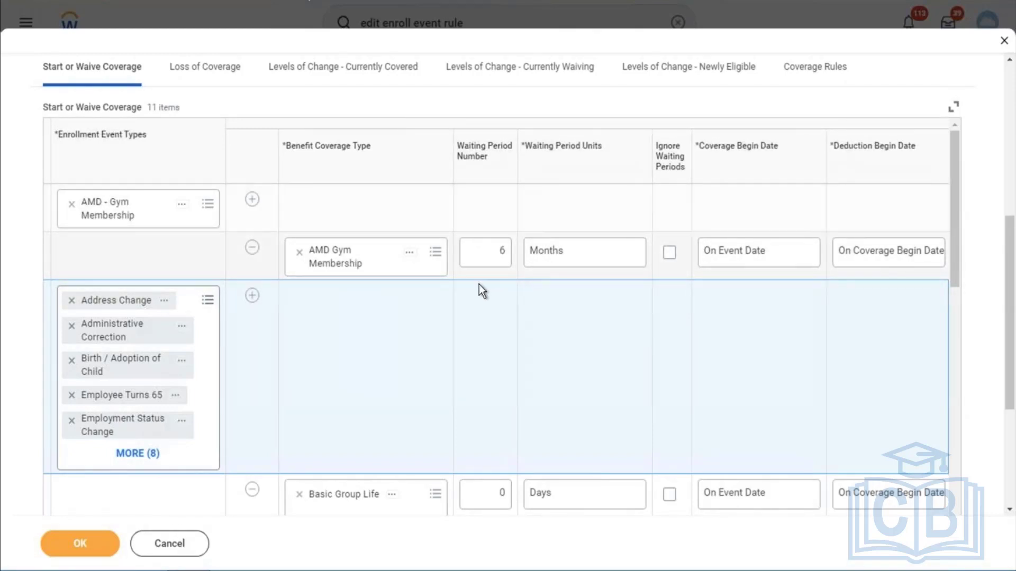
Set the waiting period for AMD Gym Membership coverage to 0 Days.
left_click(492, 260)
key("BackSpace")
type("0")
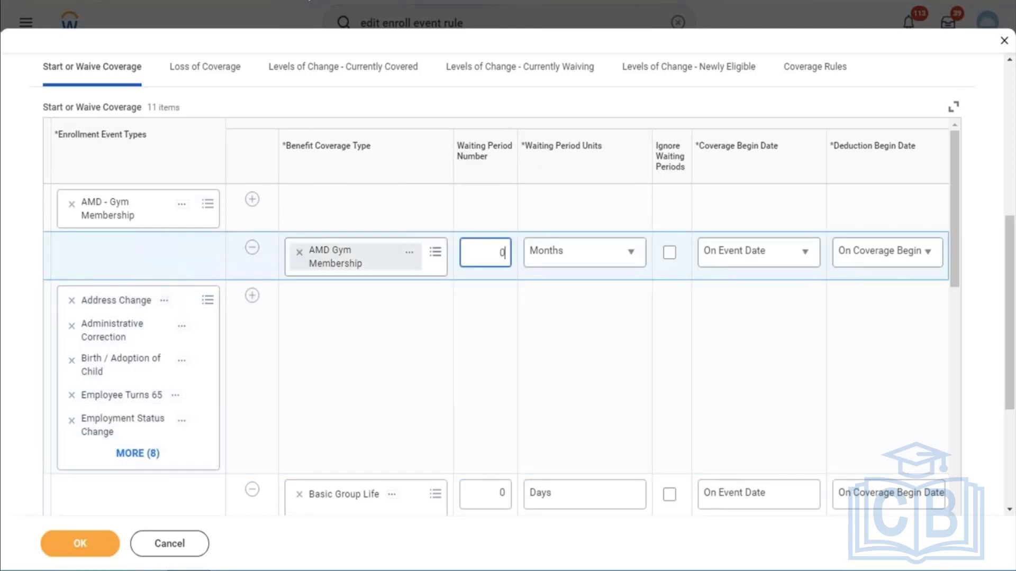
left_click(587, 262)
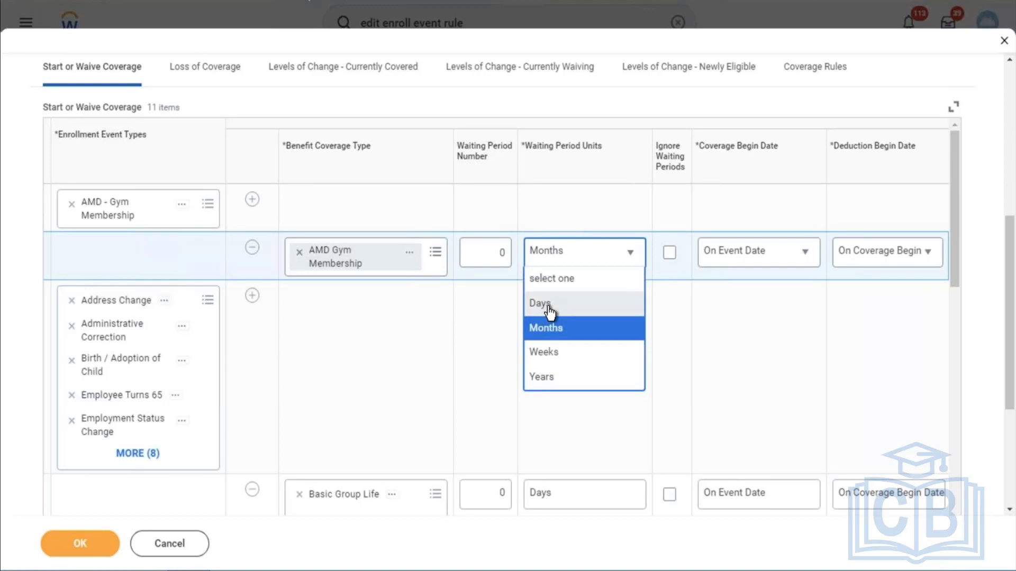
left_click(550, 310)
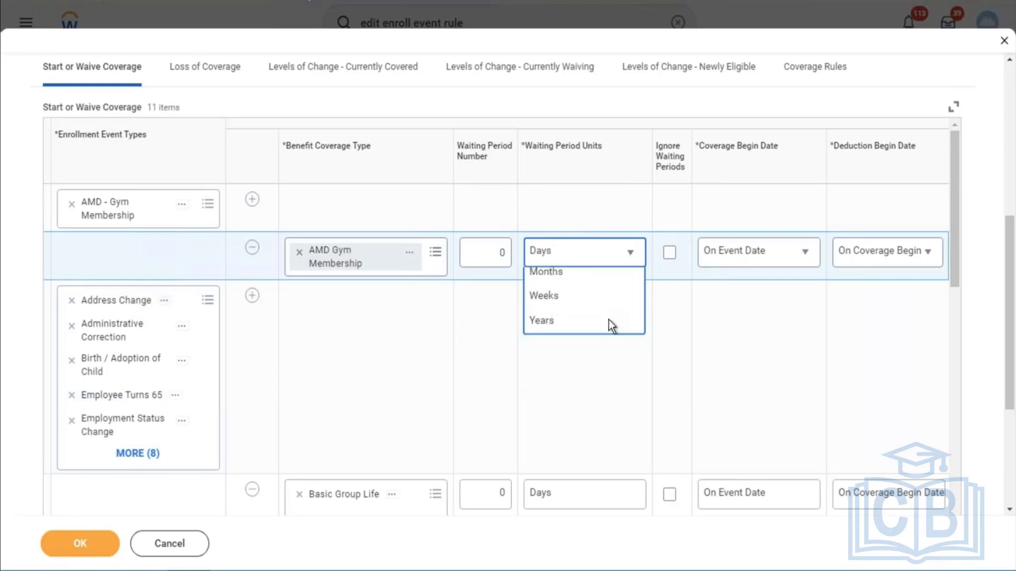
left_click(656, 334)
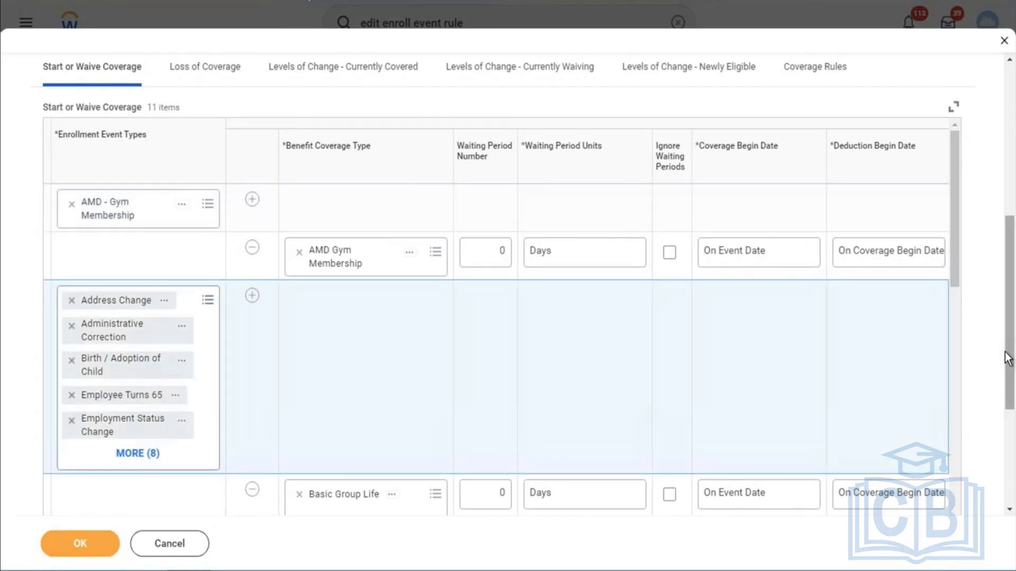
scroll(1008, 359, "down", 5)
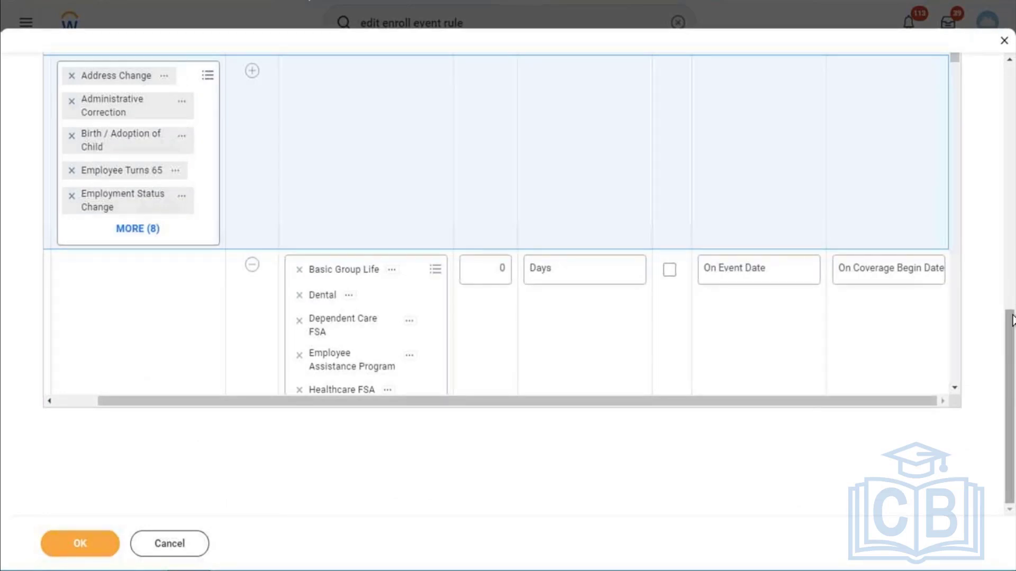
left_click_drag(1010, 320, 1011, 214)
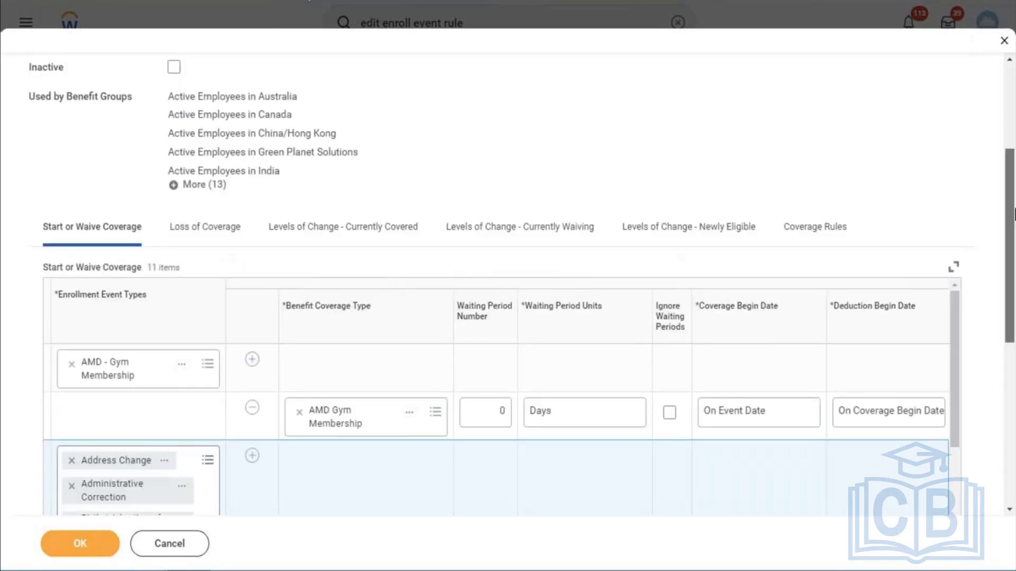
scroll(1012, 301, "up", 2)
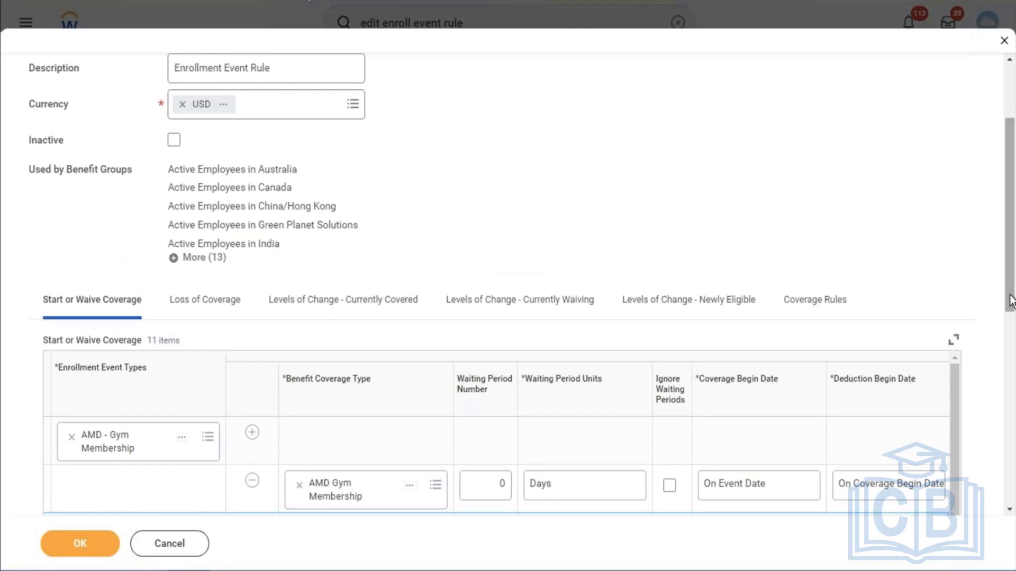
left_click_drag(1012, 301, 1013, 349)
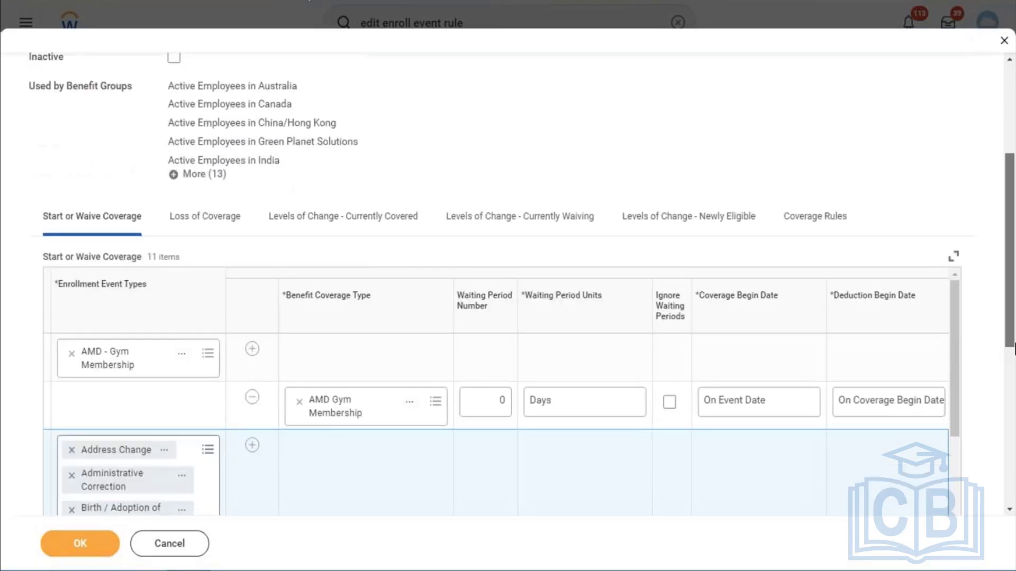
scroll(760, 390, "down", 1)
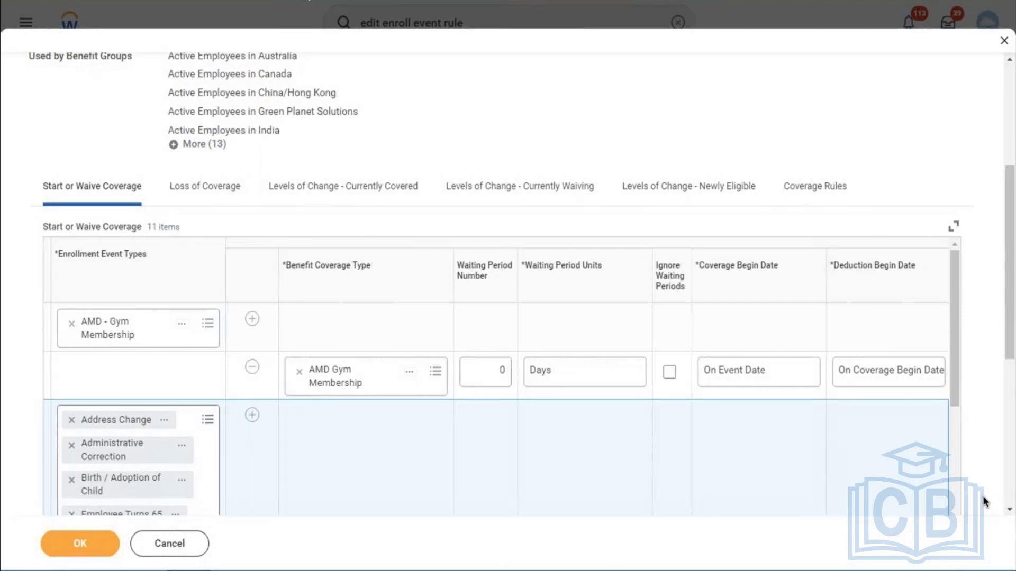
Add one row to the Coverage Rules with the enrollment event type AMD - Gym Membership.
left_click(811, 190)
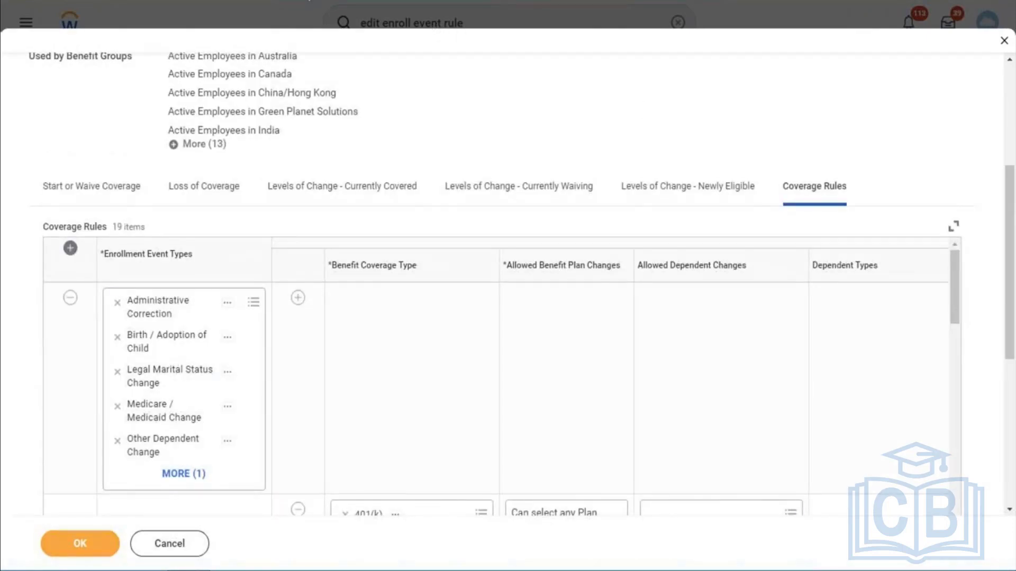
left_click(70, 248)
left_click(70, 248)
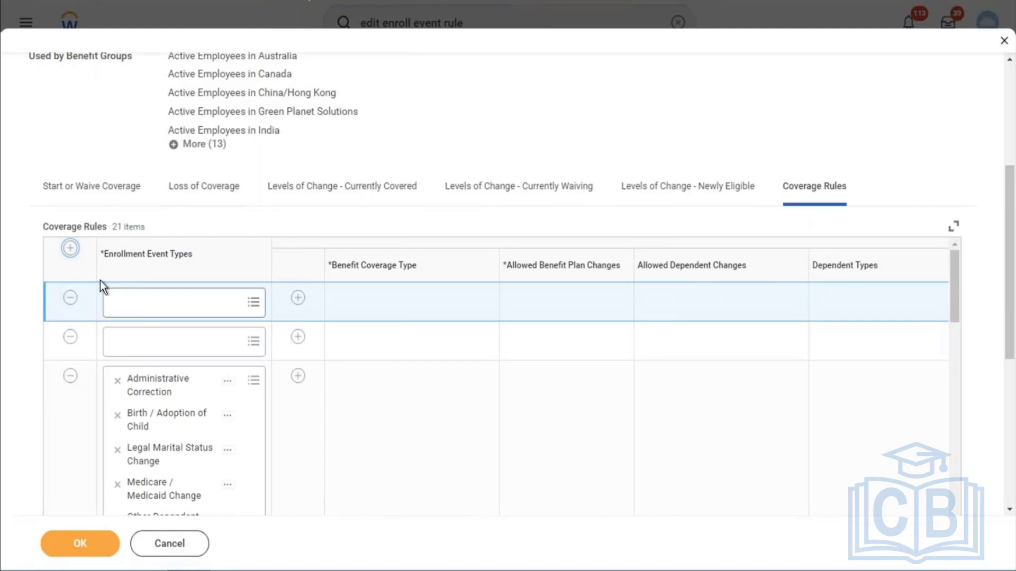
left_click(70, 300)
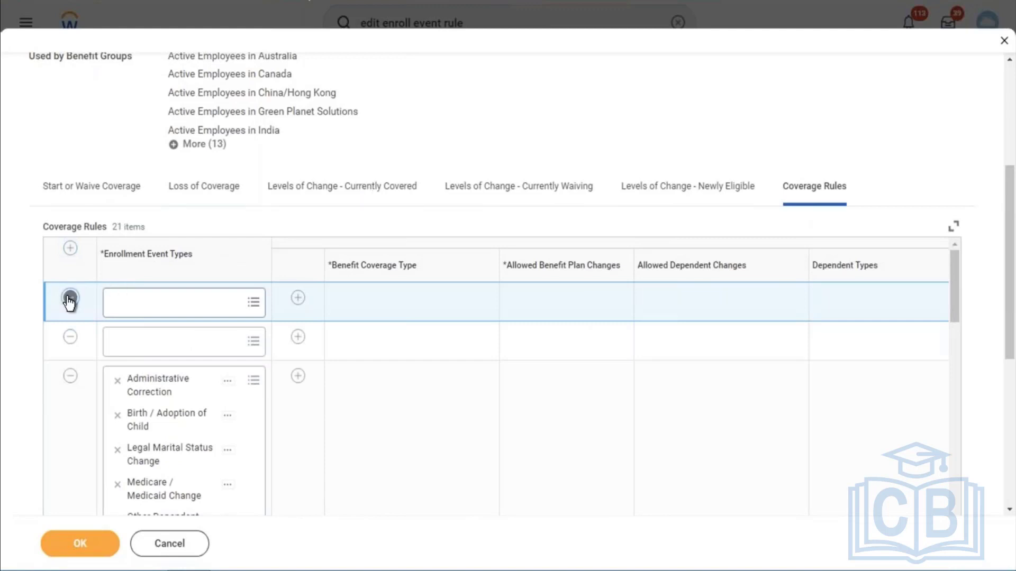
left_click(70, 300)
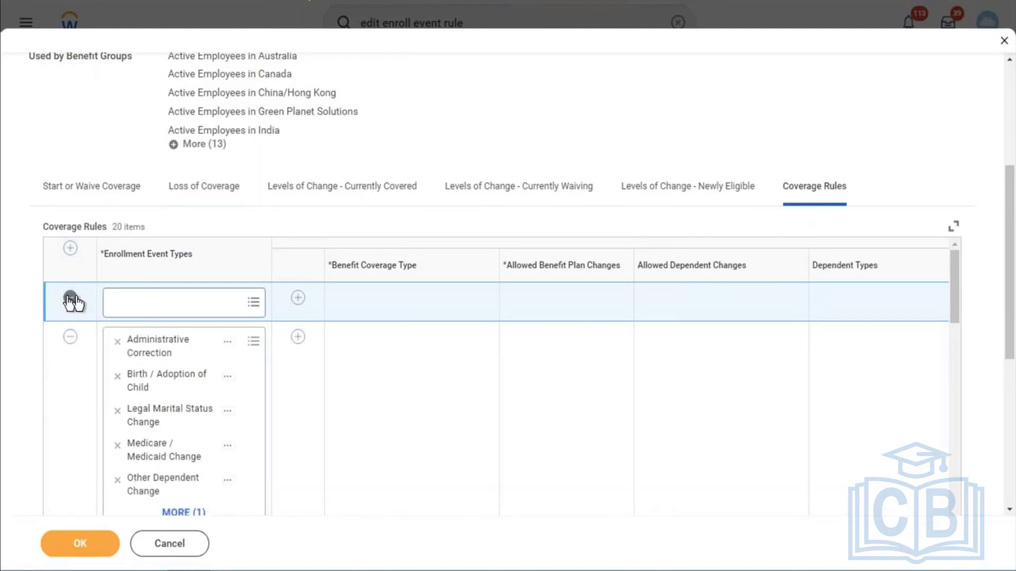
left_click(139, 306)
type("amd")
key("Return")
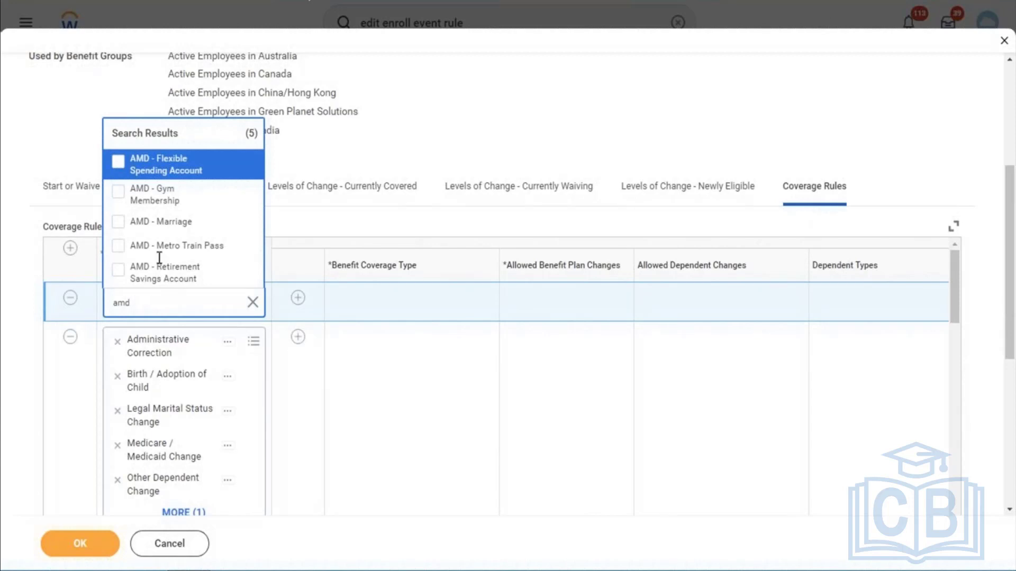
left_click(132, 201)
left_click(425, 130)
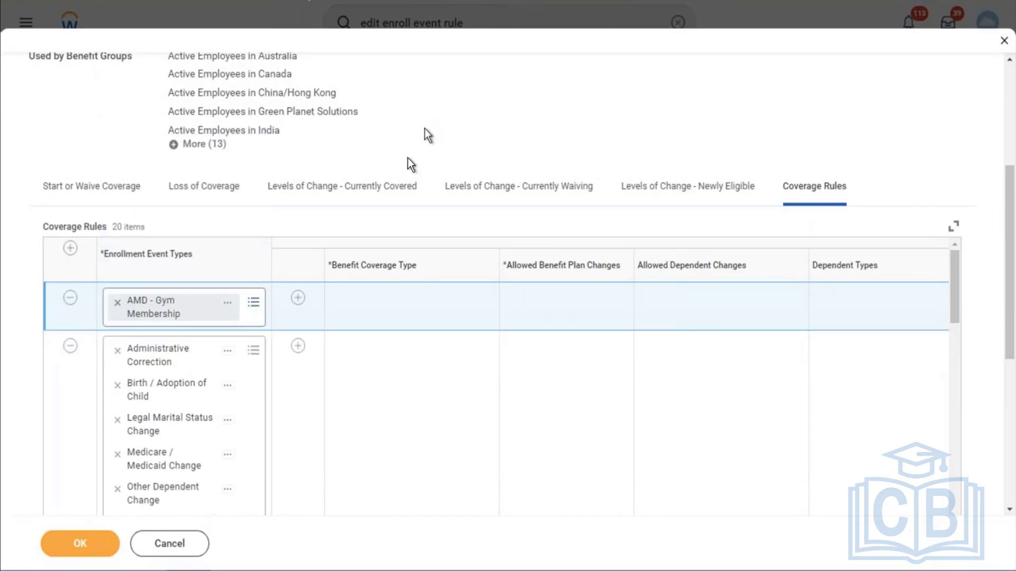
Add a coverage line for AMD Gym Membership under the AMD - Gym Membership event, with allowed benefit plan changes set to Can select any Plan.
left_click(298, 298)
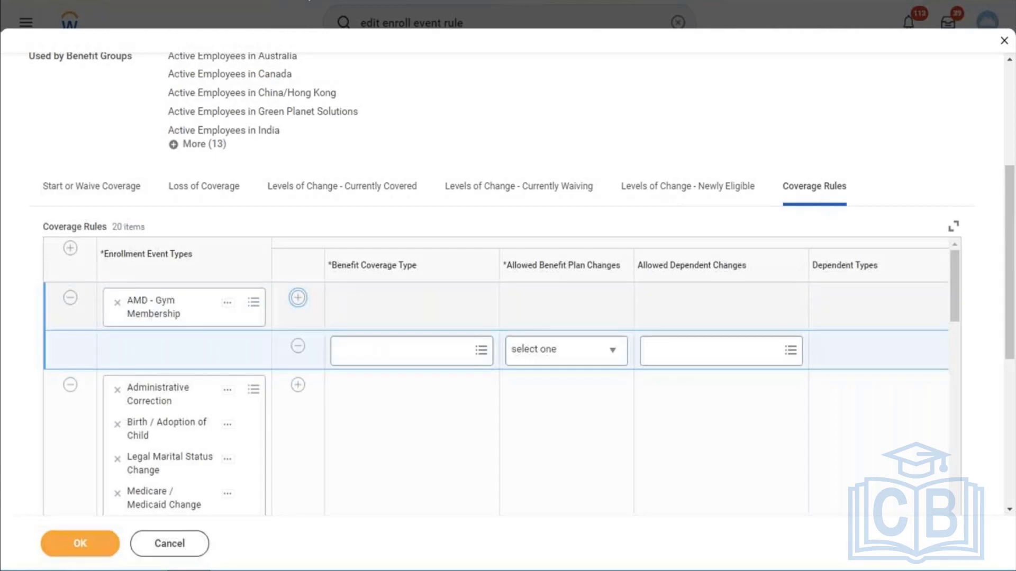
left_click(384, 352)
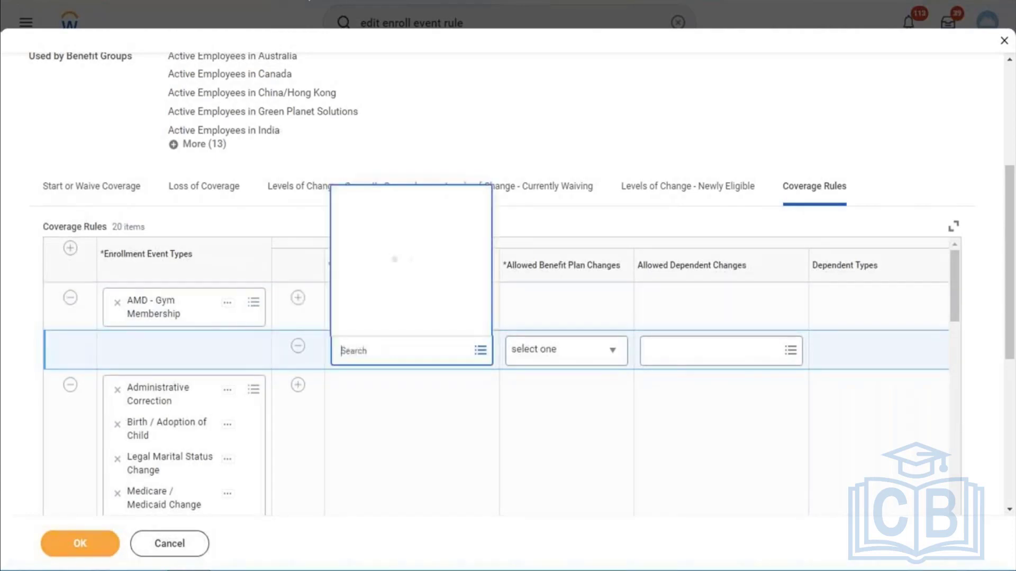
type("amd")
key("Return")
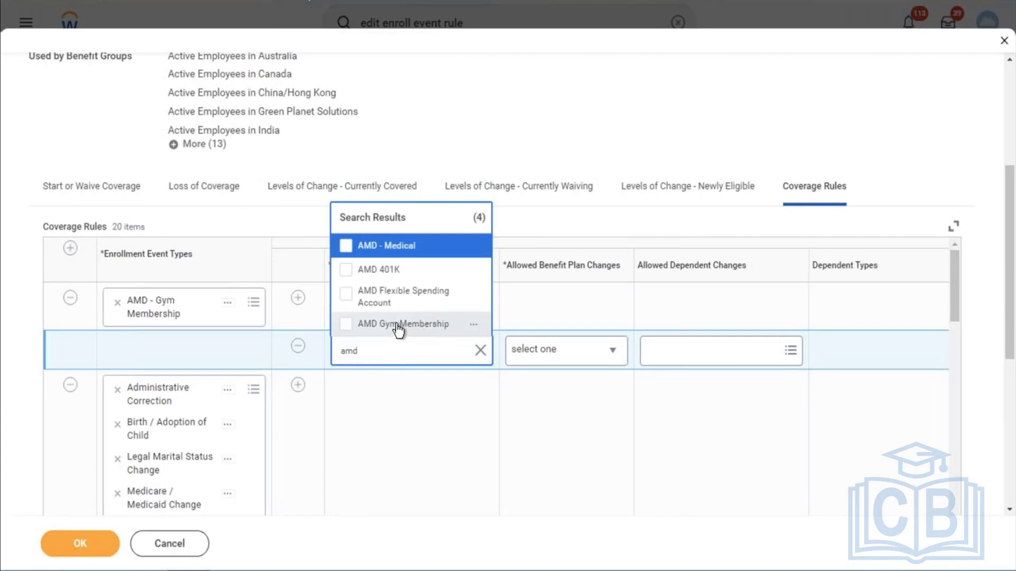
left_click(397, 325)
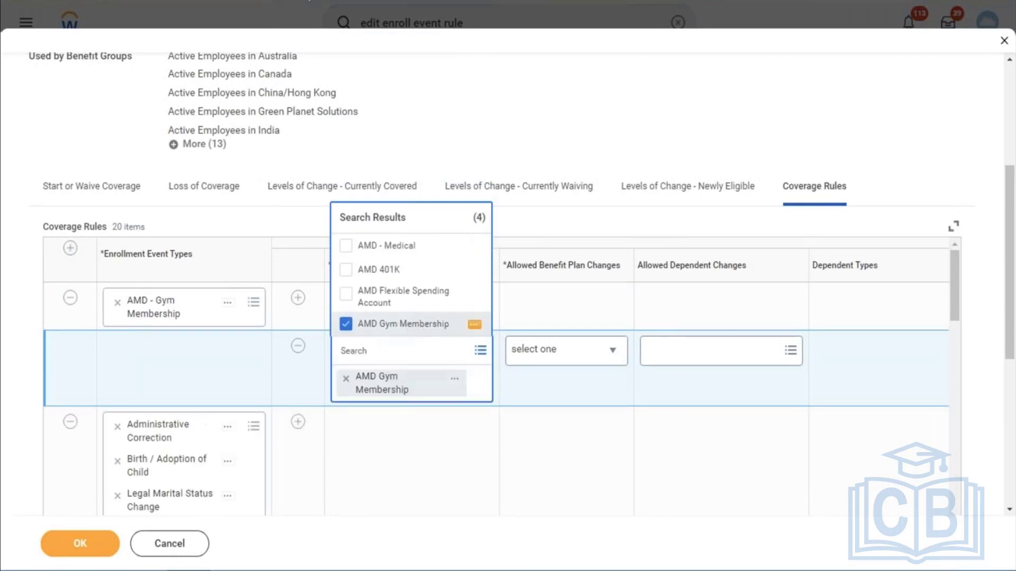
left_click(568, 153)
left_click(549, 349)
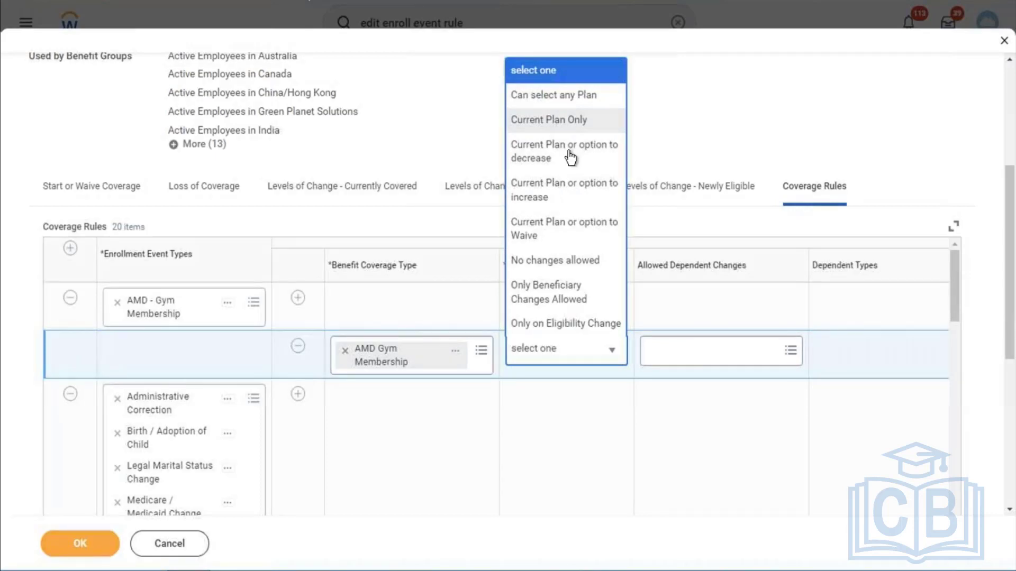
left_click(525, 96)
left_click(628, 416)
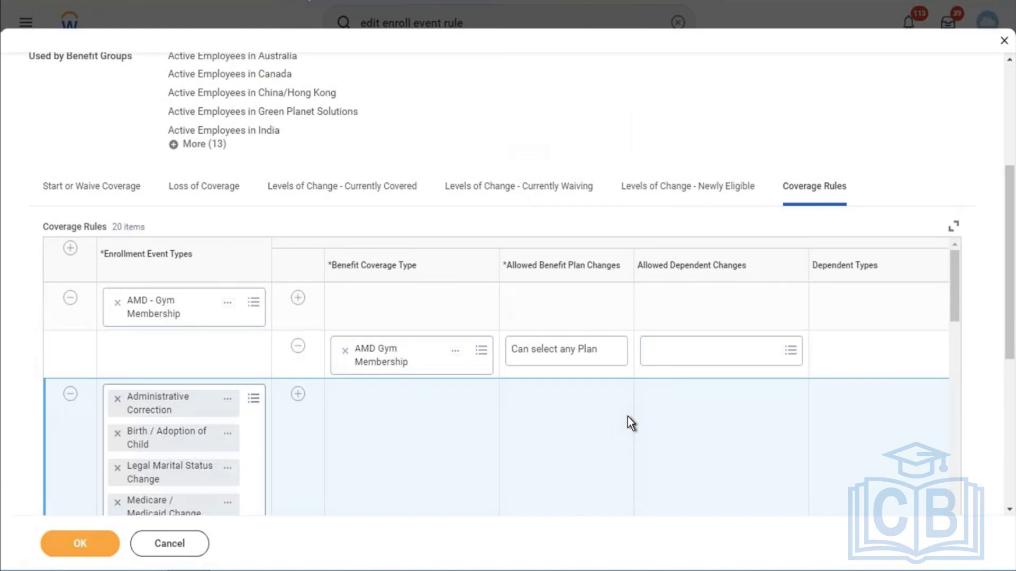
Set the AMD Gym Membership line's defaulting rule to Default to Current Elections, Priority Coverage or Waive, and save the enrollment event rule.
scroll(627, 417, "right", 5)
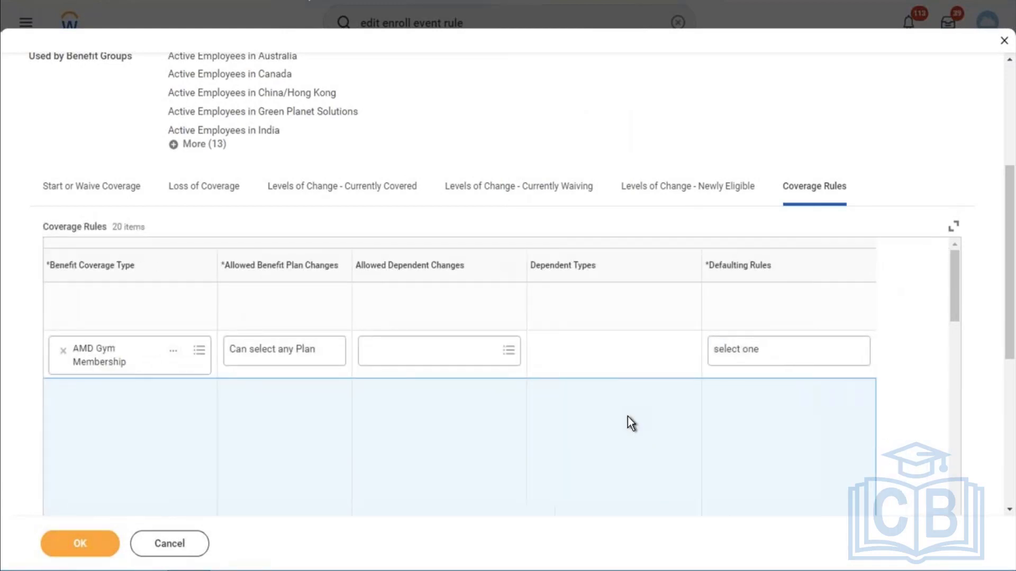
scroll(627, 416, "right", 1)
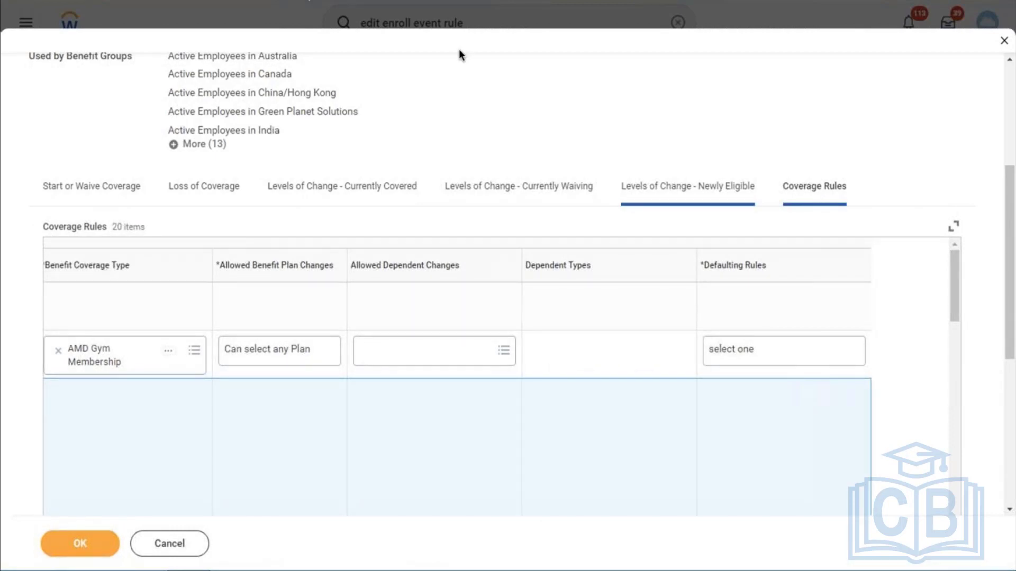
left_click(782, 351)
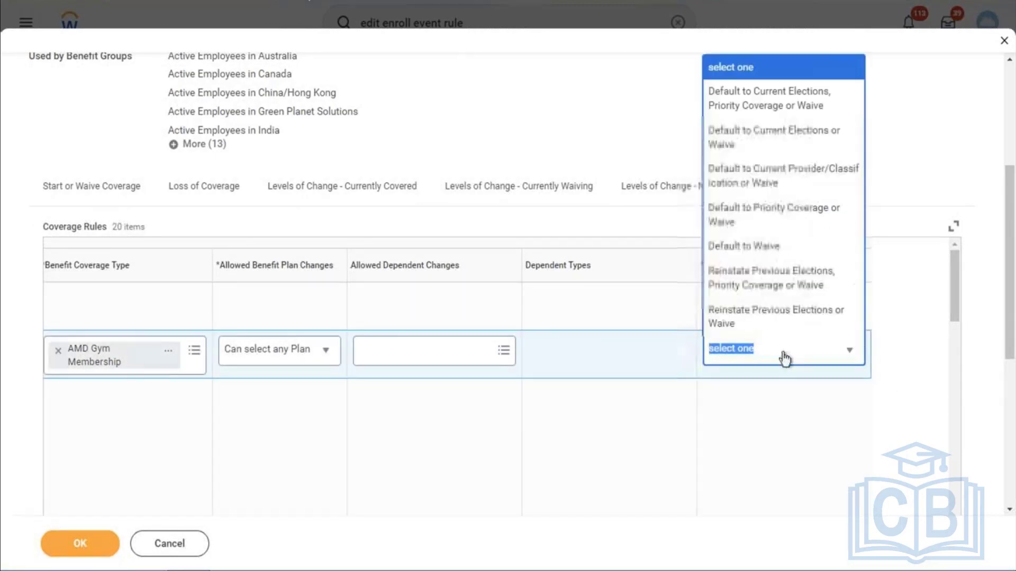
left_click(764, 99)
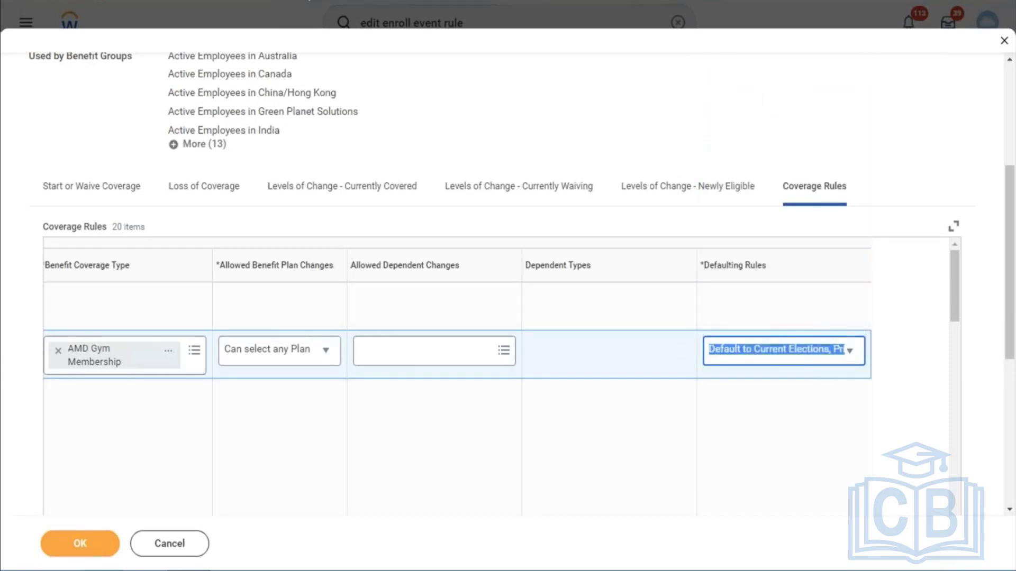
left_click(842, 362)
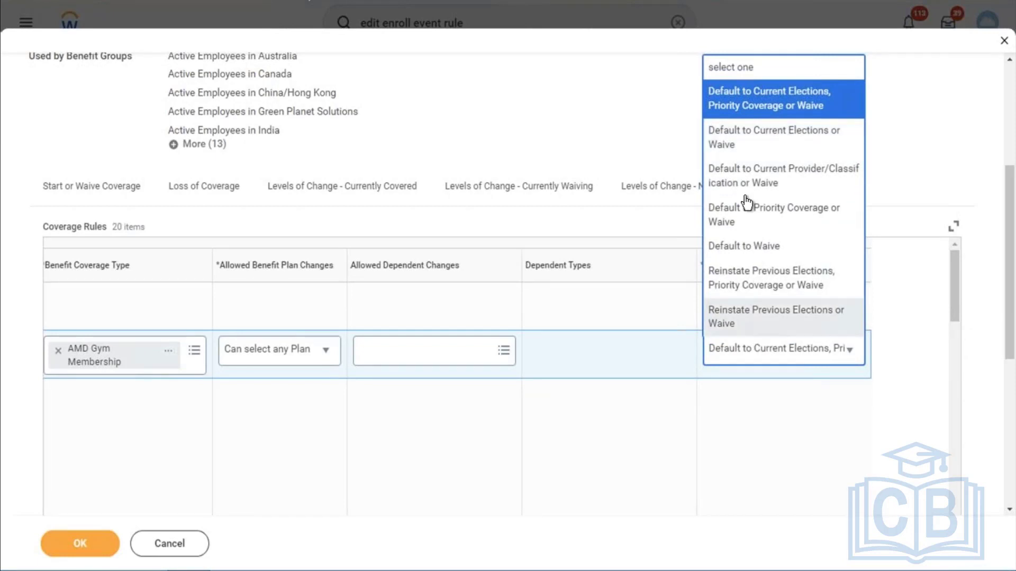
left_click(712, 109)
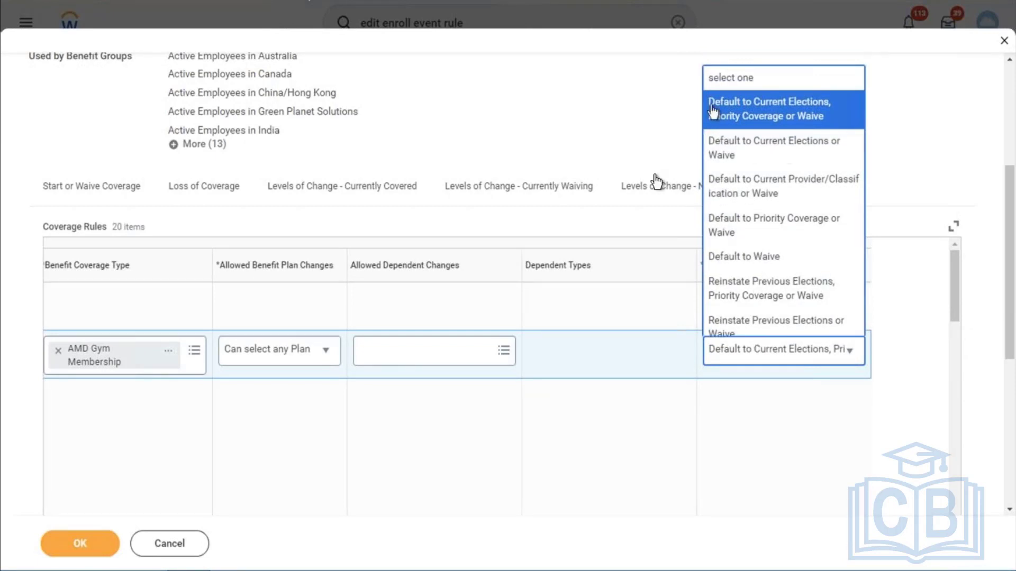
left_click(77, 550)
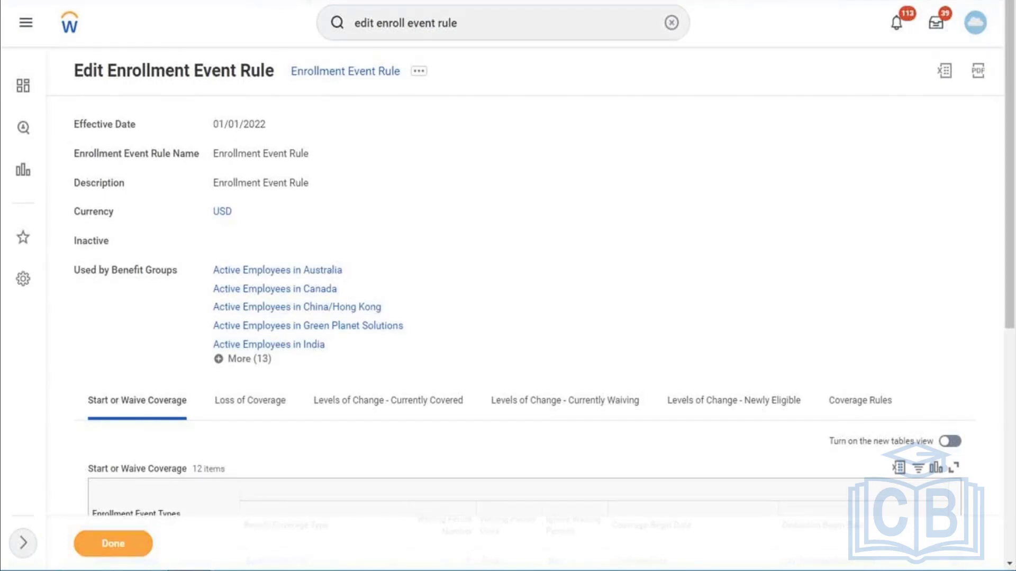
Search for "edit ben plan year" and open the Edit Benefit Plan Year Definition task.
left_click(671, 23)
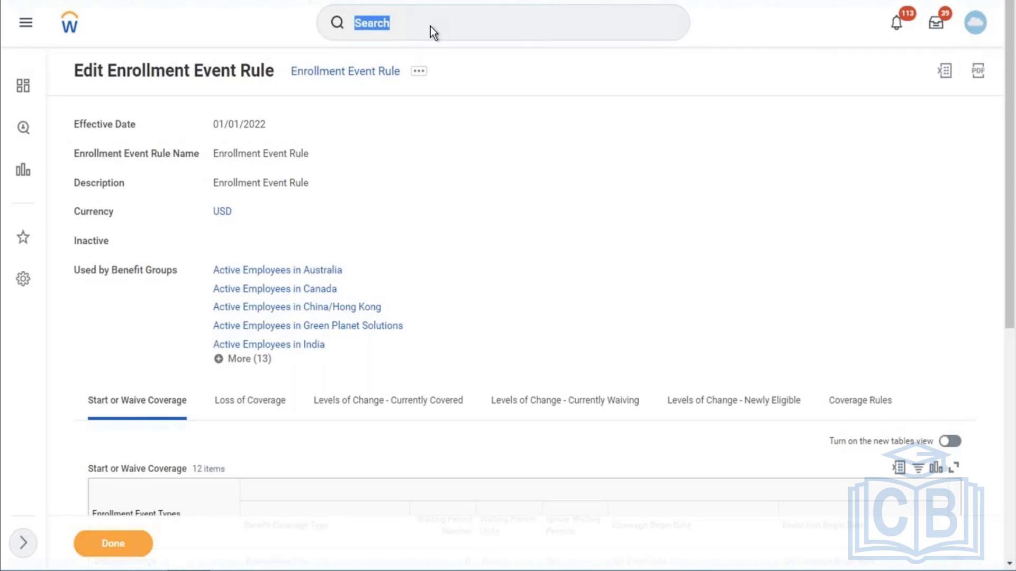
scroll(431, 47, "down", 7)
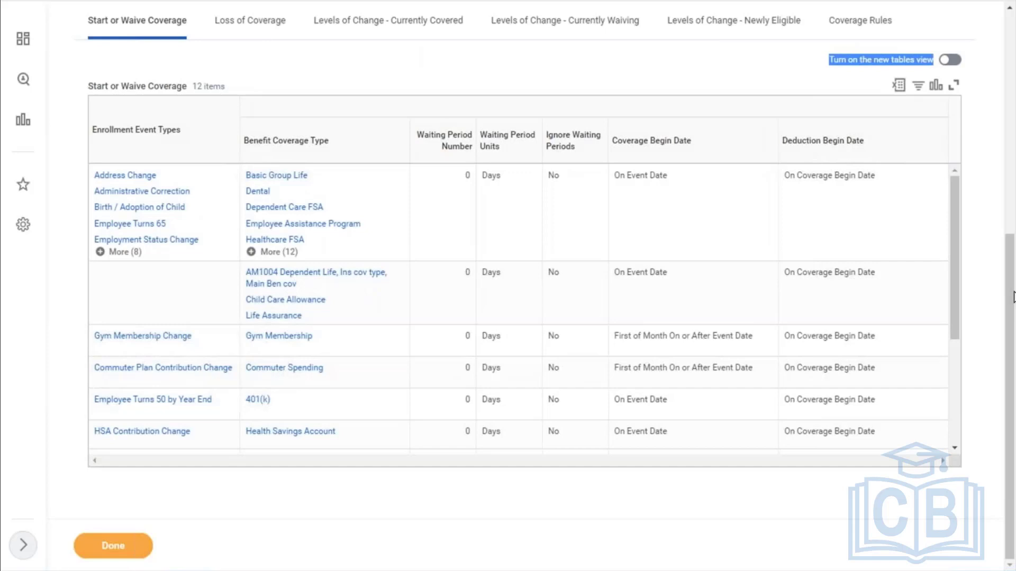
scroll(688, 42, "up", 7)
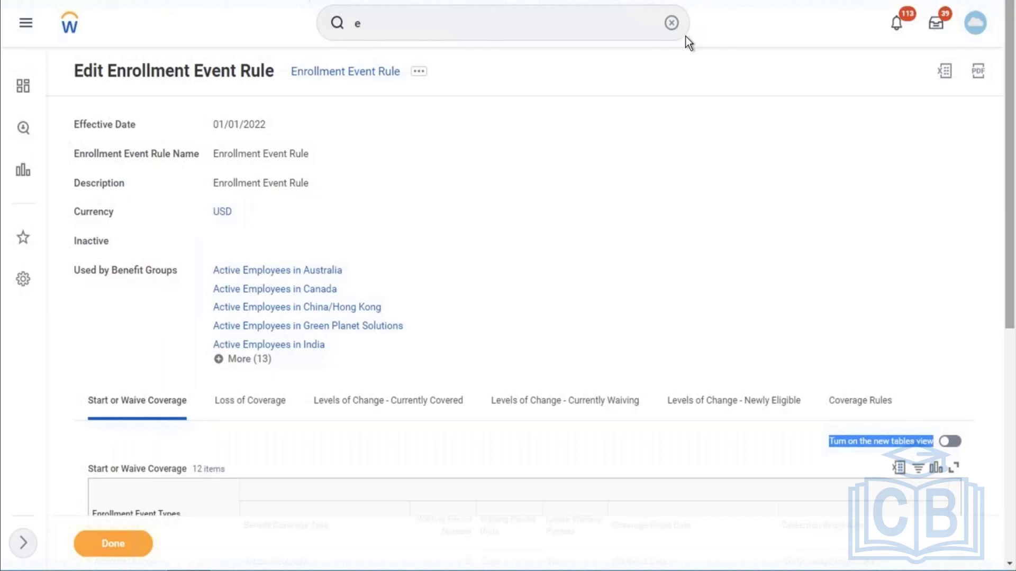
left_click(671, 23)
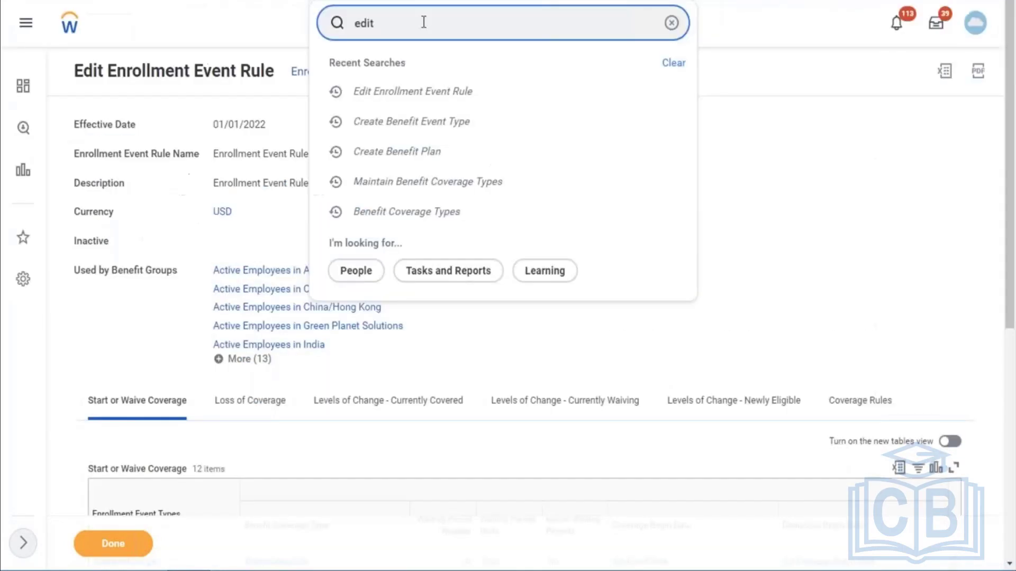
type("bban")
key("BackSpace")
key("BackSpace")
key("BackSpace")
key("BackSpace")
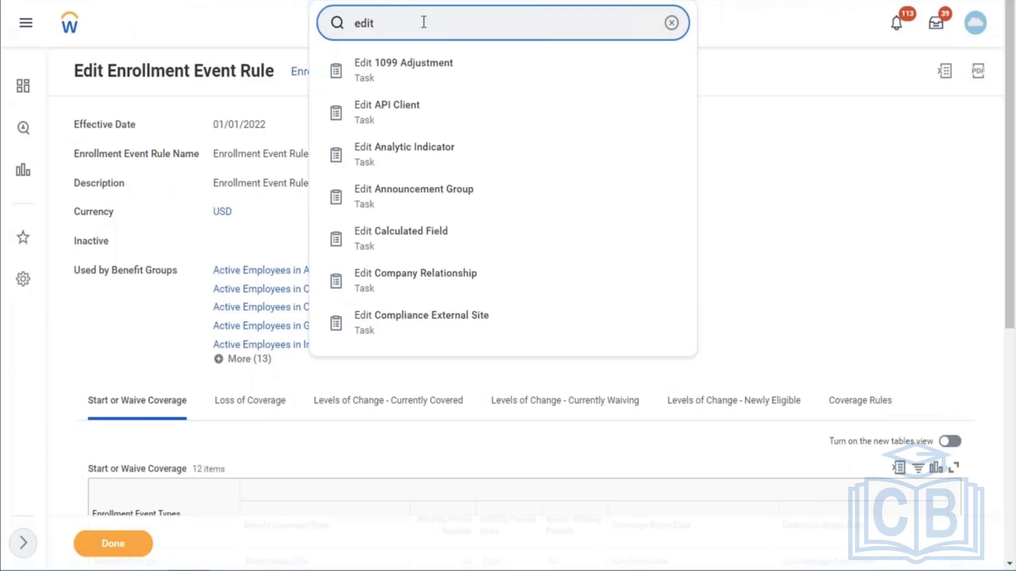
type("ben plan year")
left_click(436, 76)
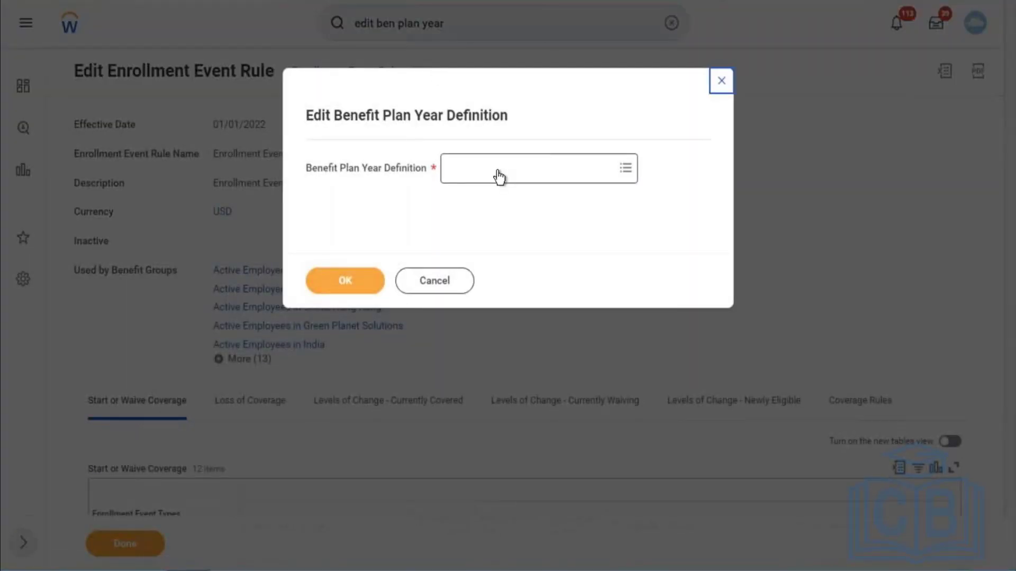
Select AMD - Benefit Plan Year Definition and open it for editing.
left_click(499, 176)
type("amd")
key("Return")
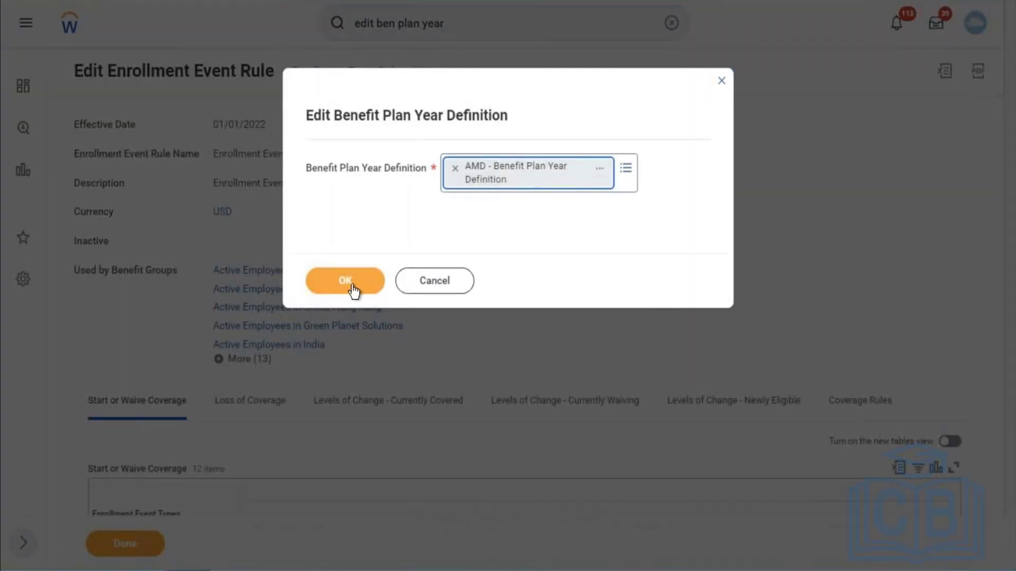
left_click(351, 288)
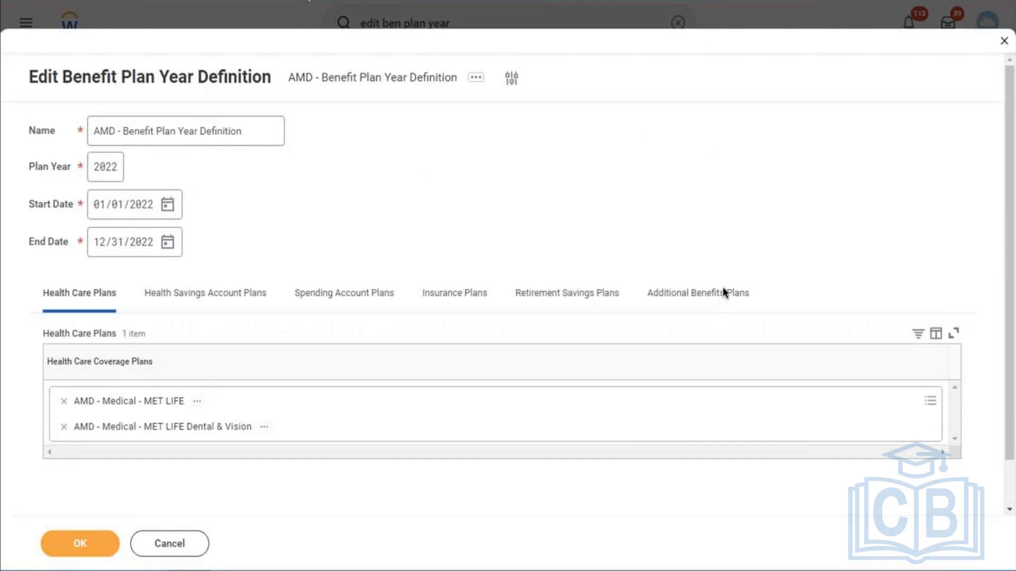
Add AMD Gym Membership - ABN Amro to the Additional Benefits Plans and save the plan year definition.
double_click(706, 294)
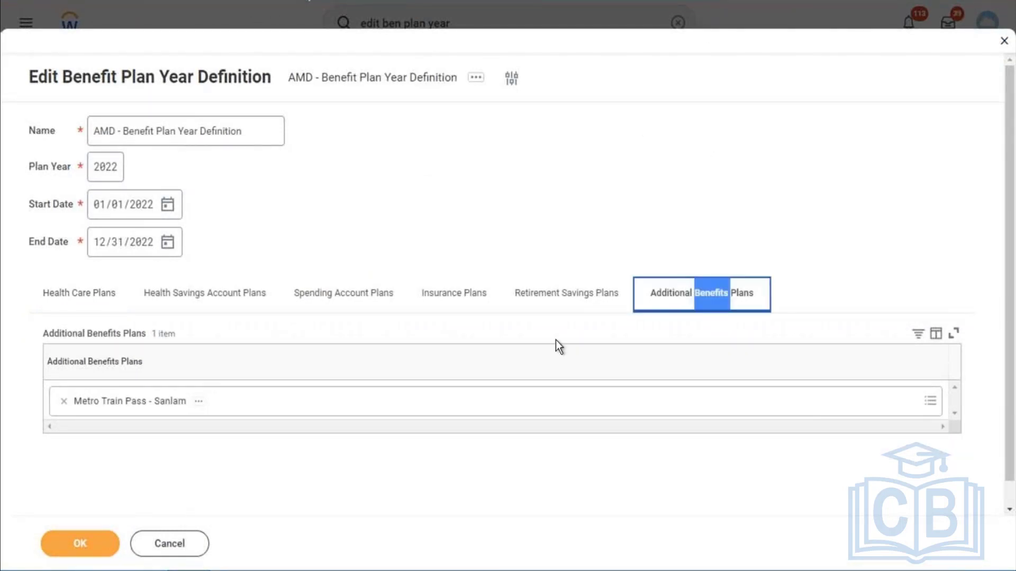
left_click(420, 410)
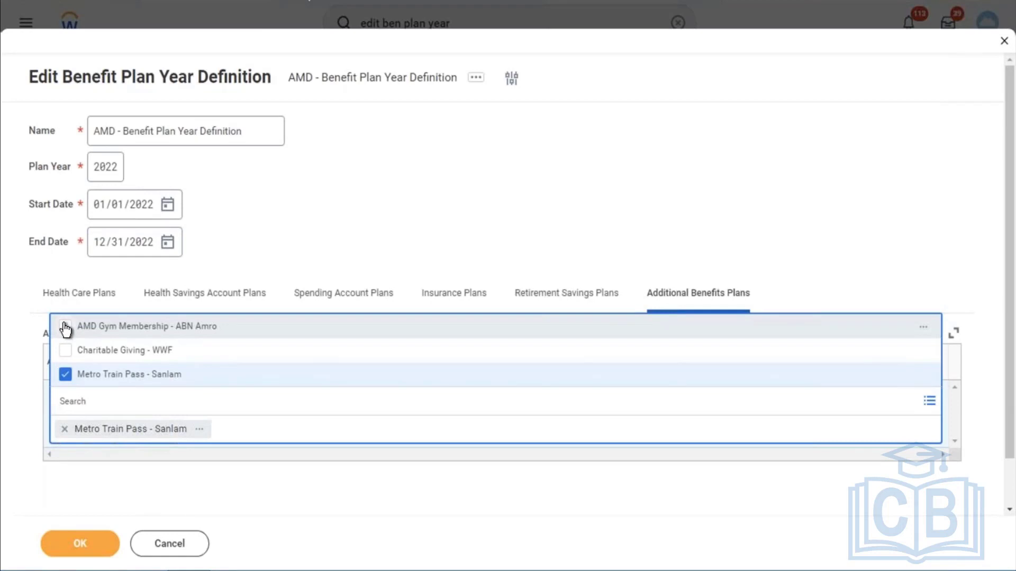
left_click(66, 327)
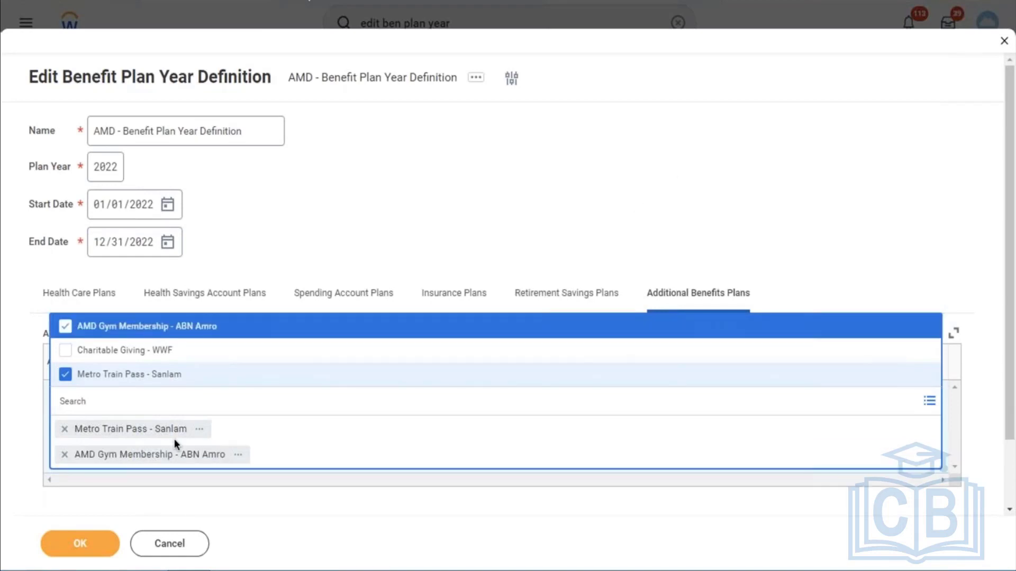
left_click(76, 539)
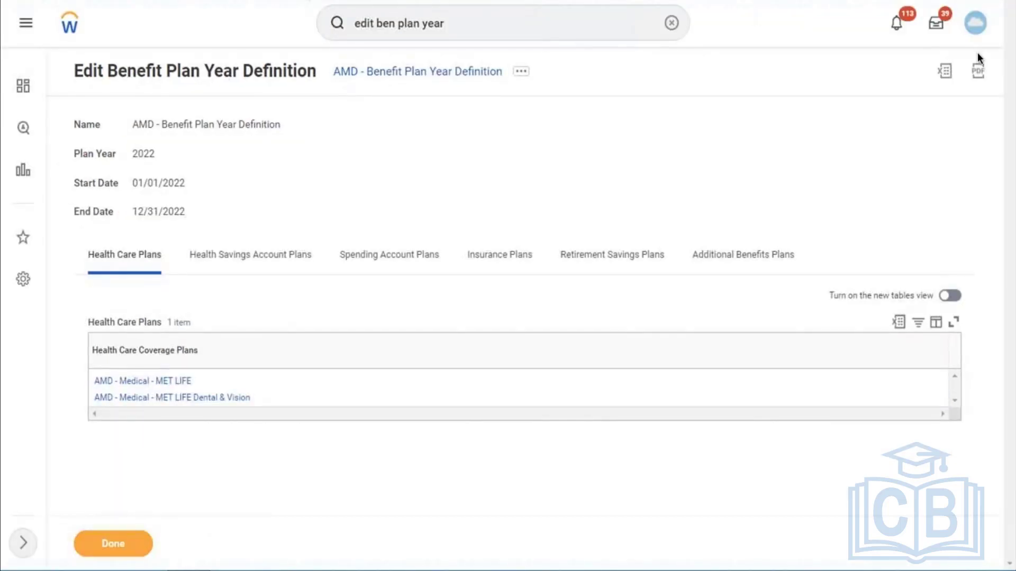
Search for the HRBP worker in Executive Management, San Francisco, by name and open the worker's profile.
left_click(671, 23)
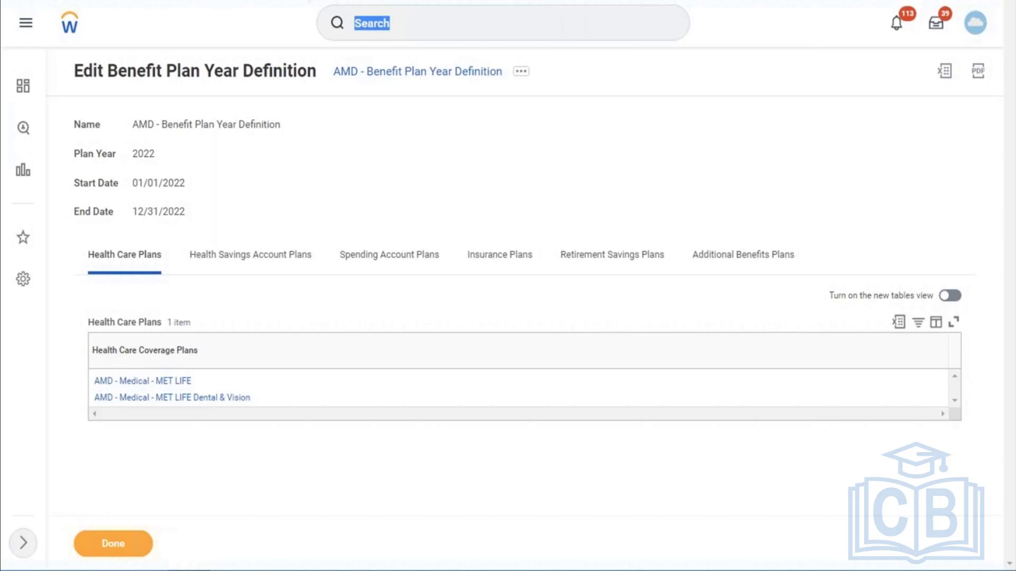
left_click(543, 21)
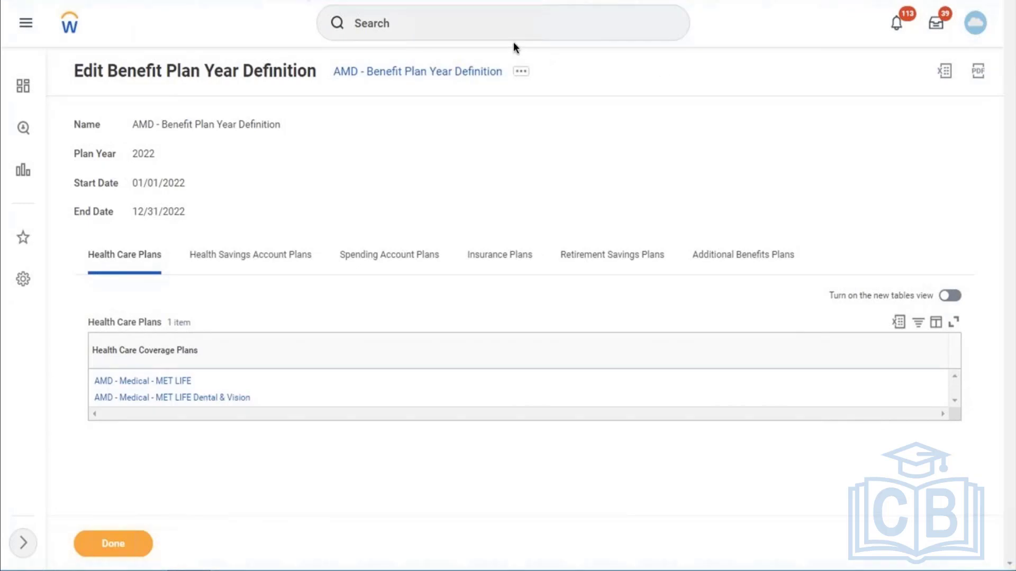
left_click(488, 25)
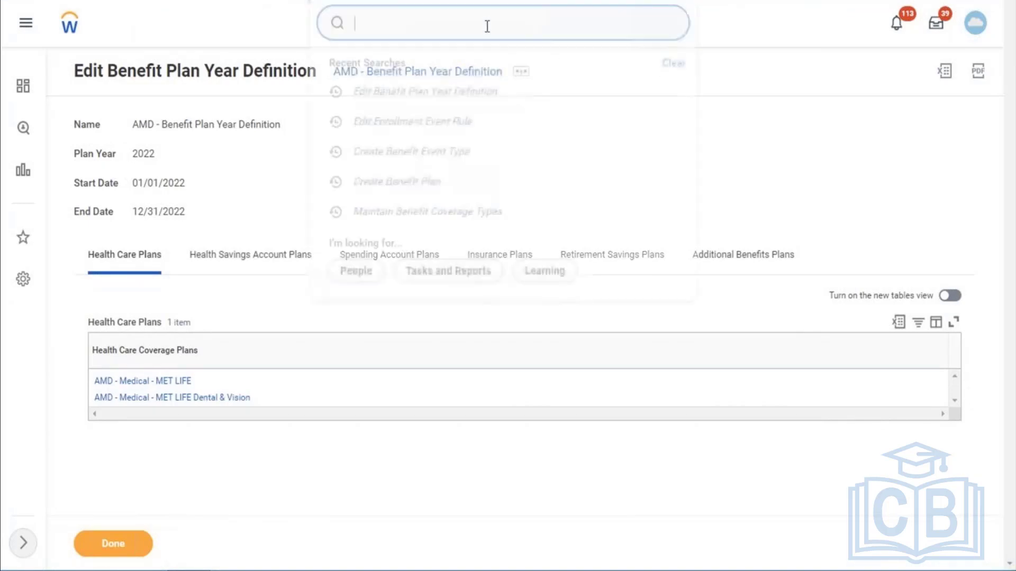
type("logan mc")
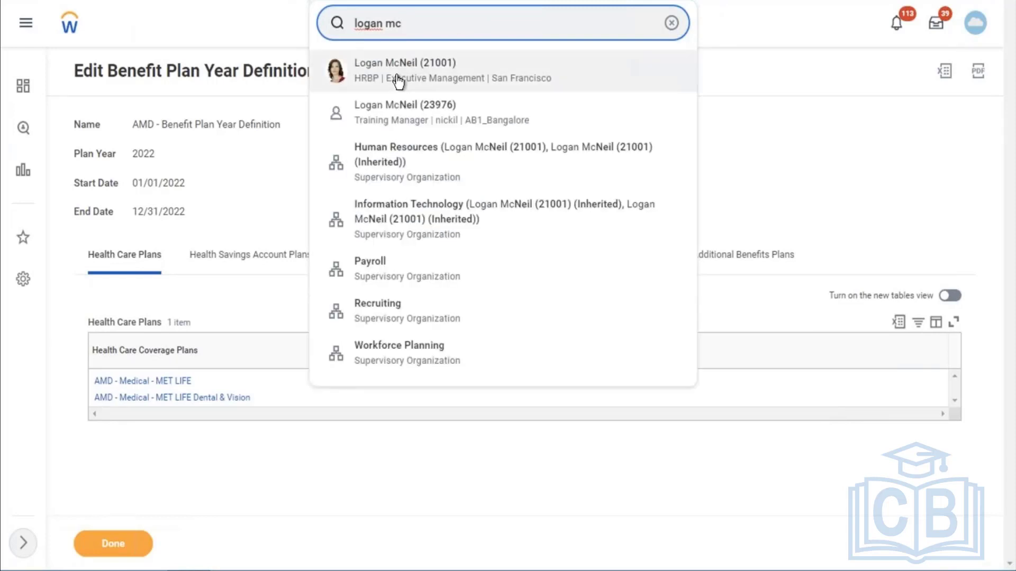
left_click(396, 79)
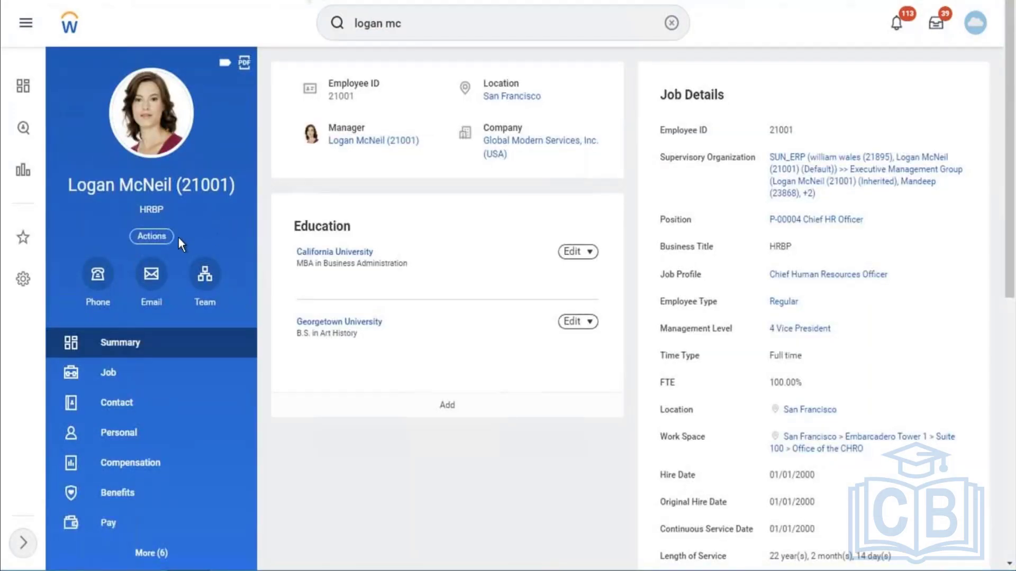
View the worker's benefits eligibility and check the Additional Benefits Plans listed under AMD - Benefit Plan Year Definition.
left_click(158, 237)
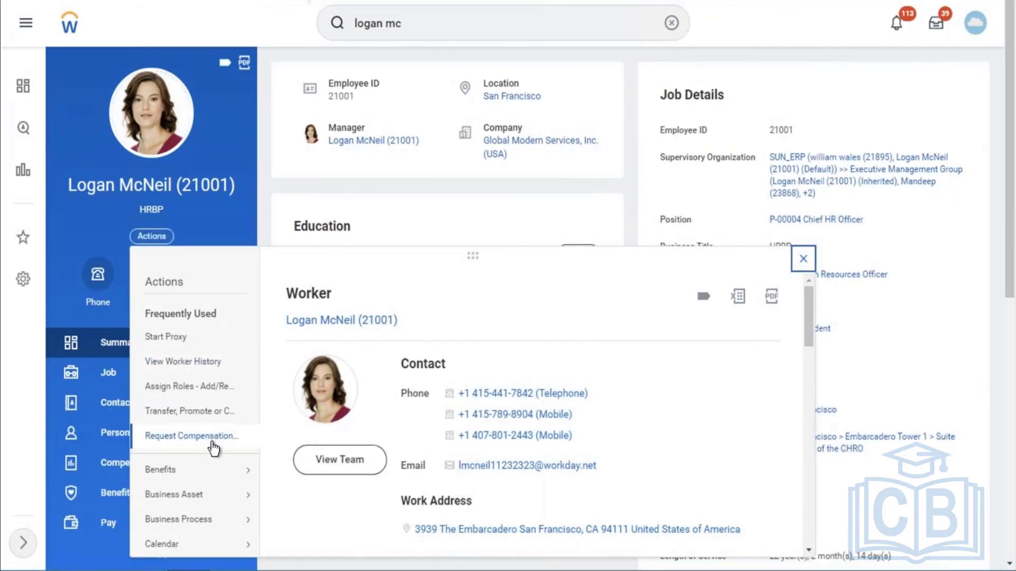
mouse_move(219, 477)
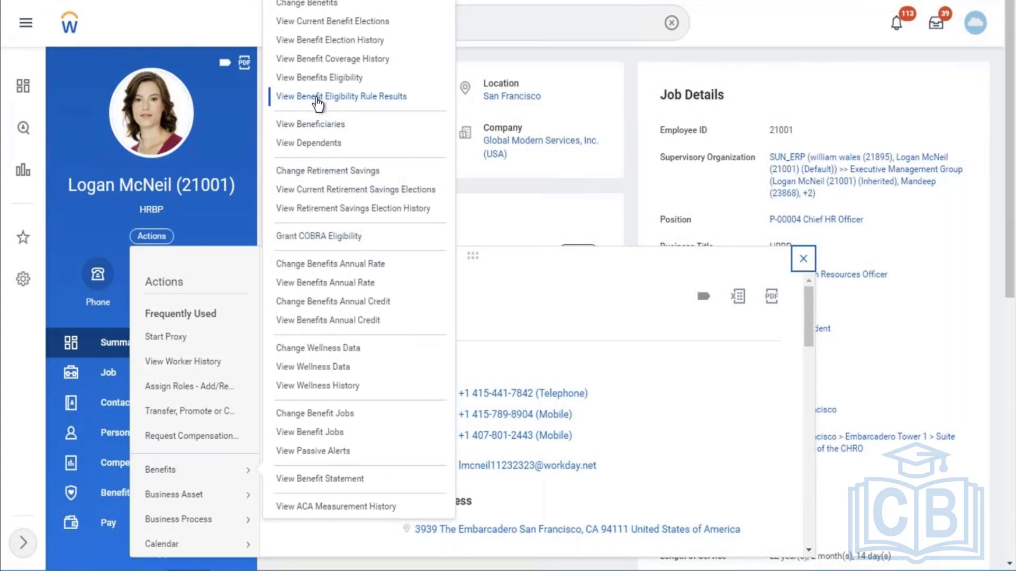
left_click(306, 84)
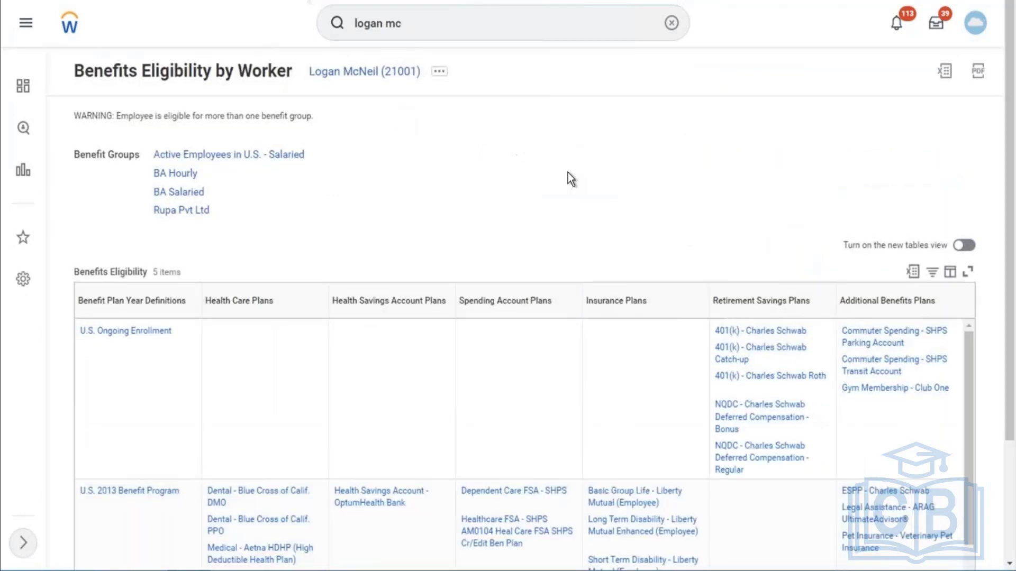
scroll(567, 173, "down", 1)
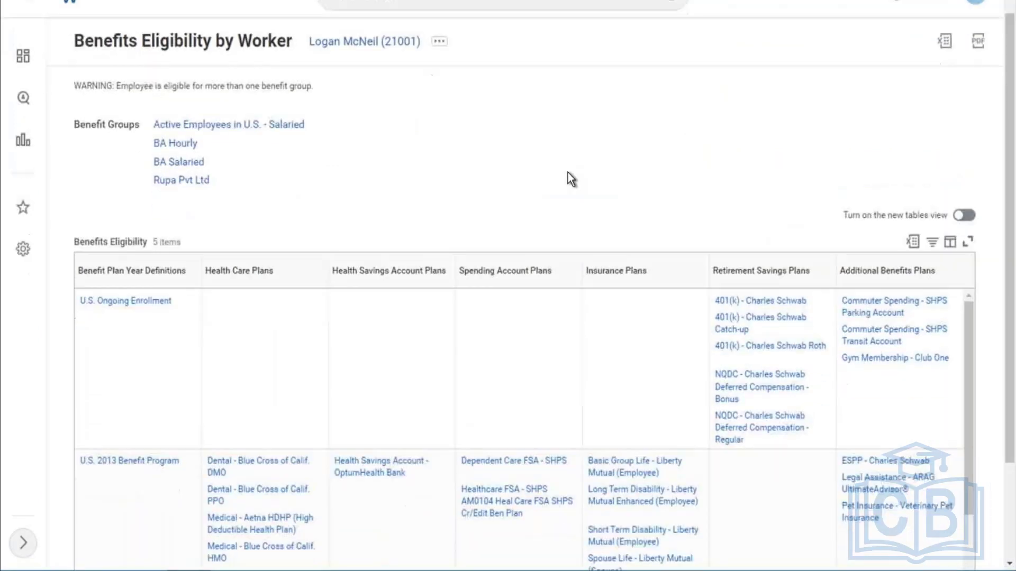
scroll(567, 172, "down", 2)
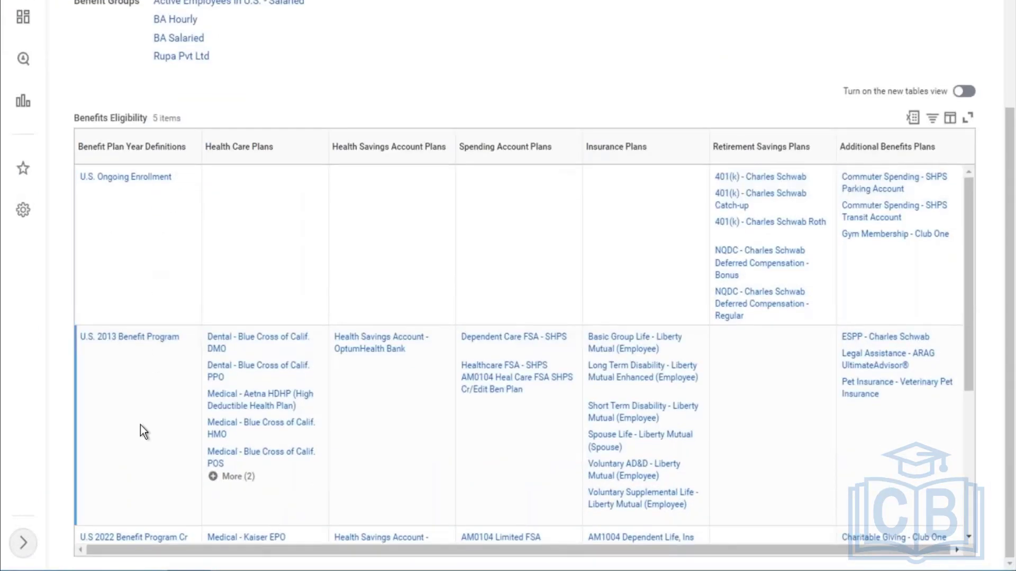
scroll(141, 425, "down", 3)
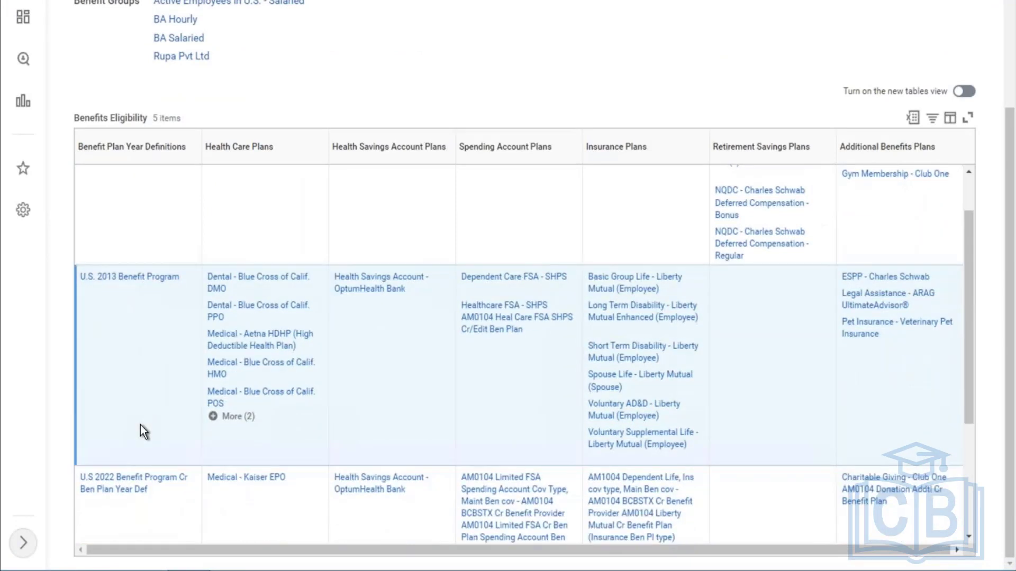
scroll(141, 425, "down", 2)
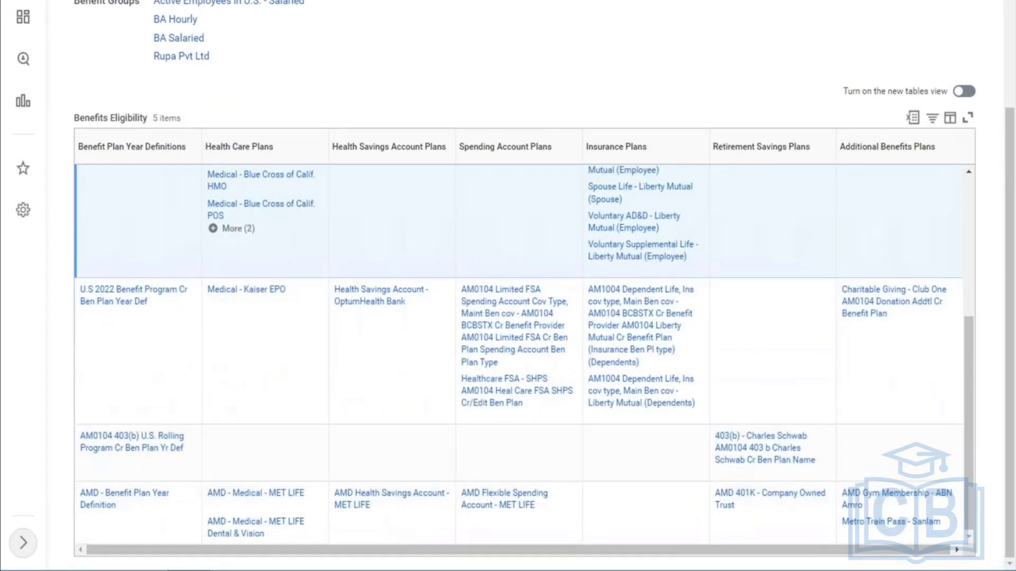
mouse_move(129, 509)
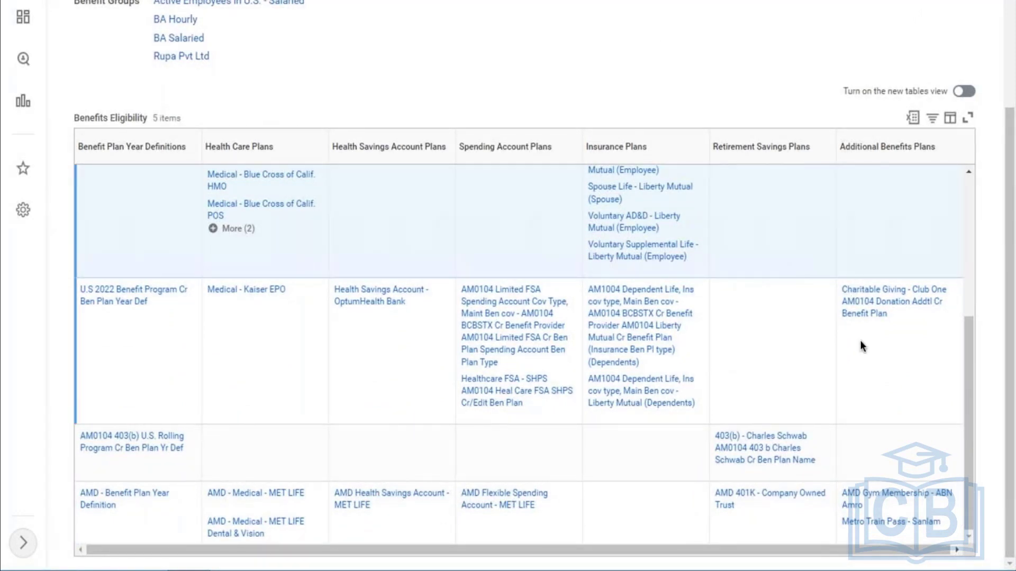
mouse_move(882, 507)
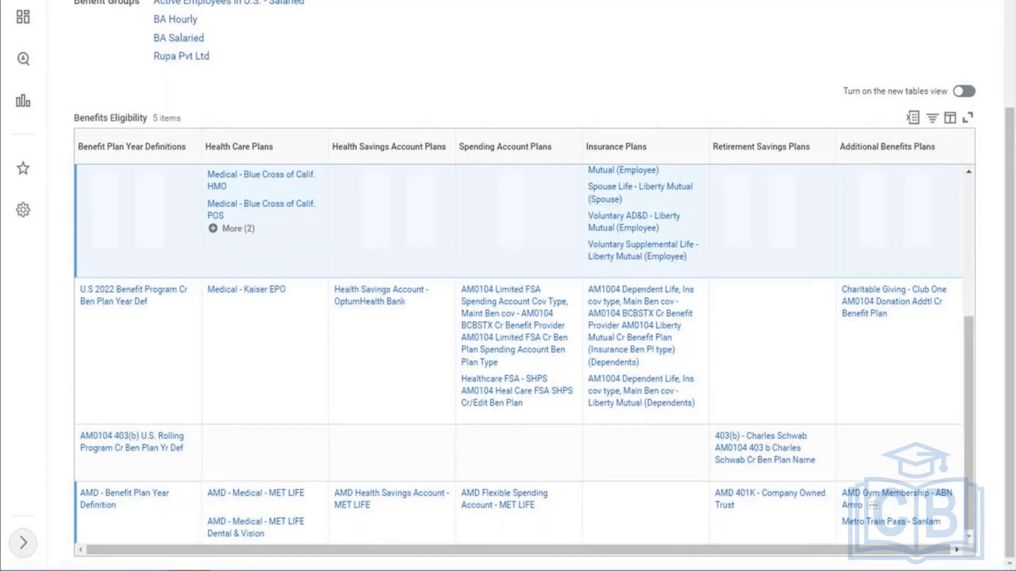
Start a Change Benefits event for the worker from the eligibility report.
left_click_drag(1012, 138, 1014, 106)
left_click_drag(1013, 20, 1013, 16)
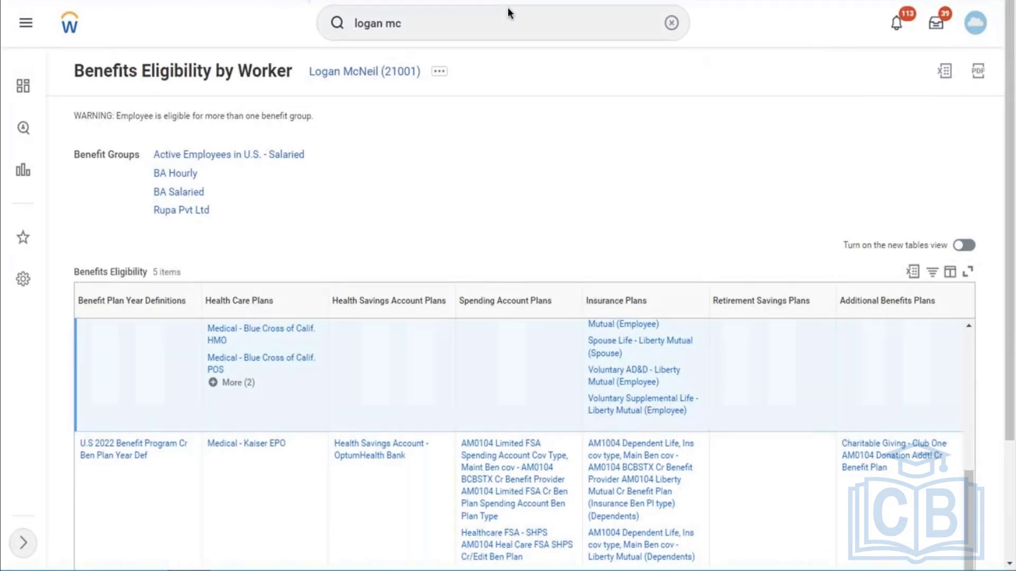
left_click(439, 73)
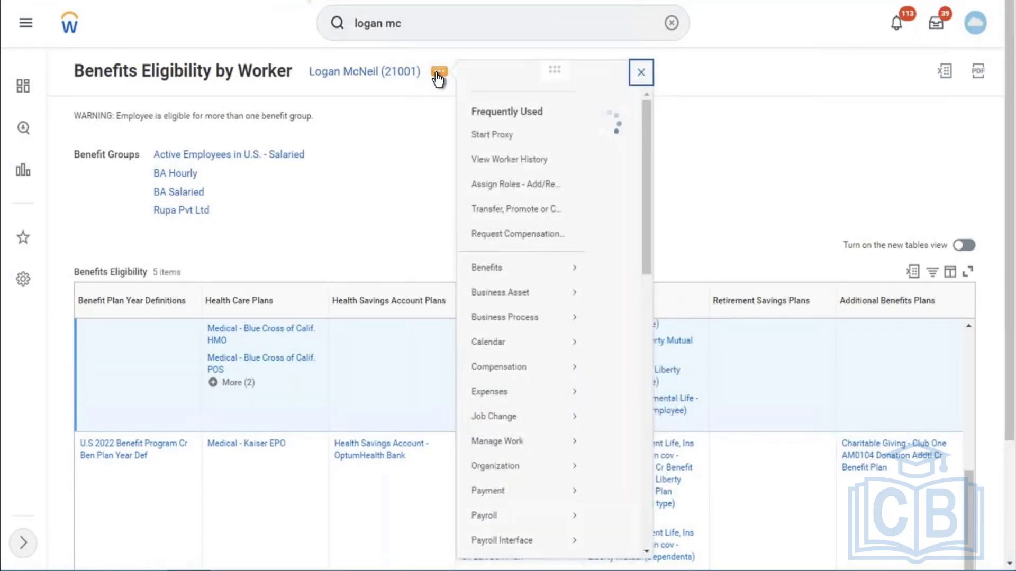
left_click(479, 284)
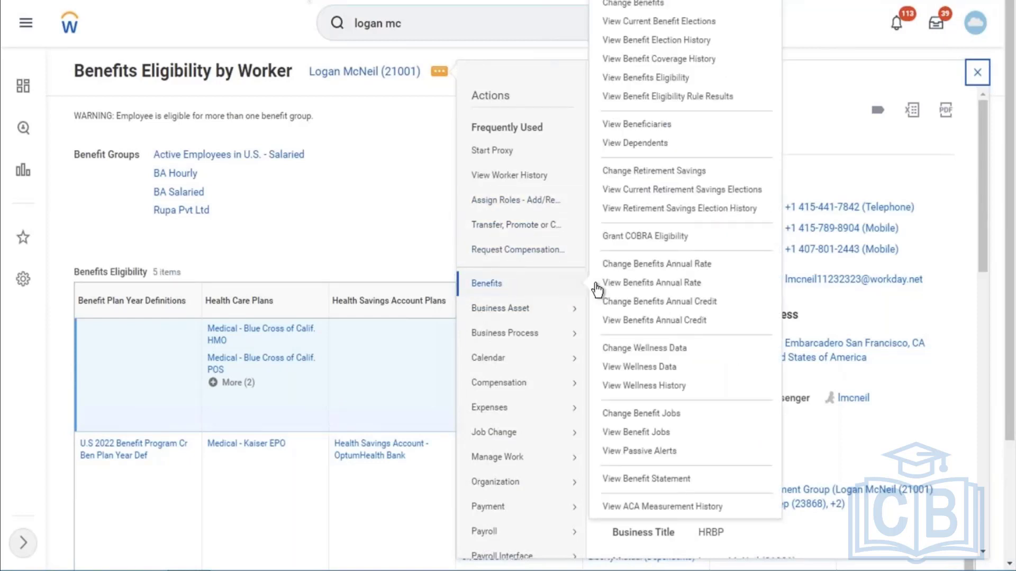
left_click(615, 9)
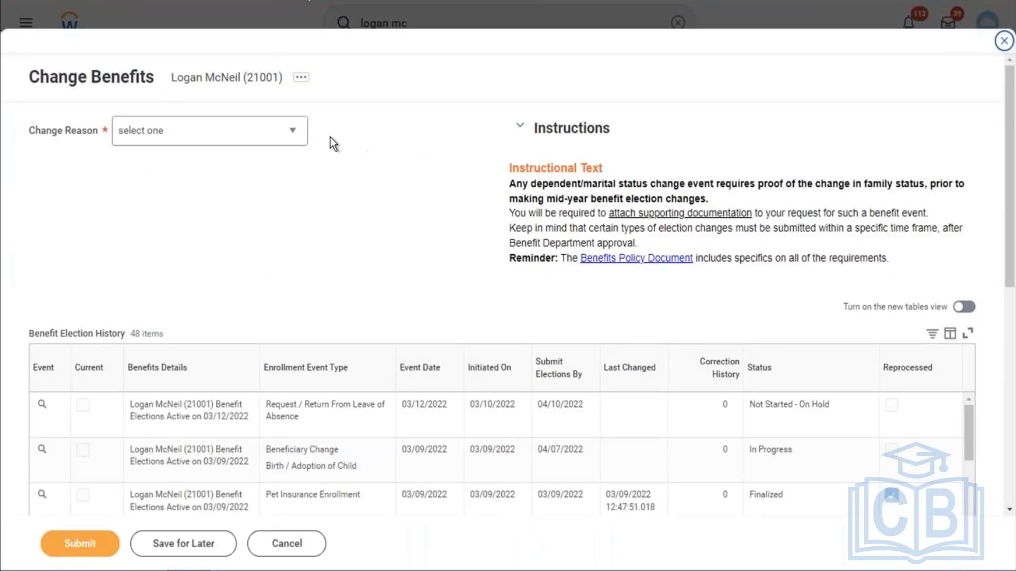
Set the change reason to AMD - Gym Membership, the gym membership start date to 03/07/2022, and Submit Elections By to 03/16/2022.
left_click(295, 137)
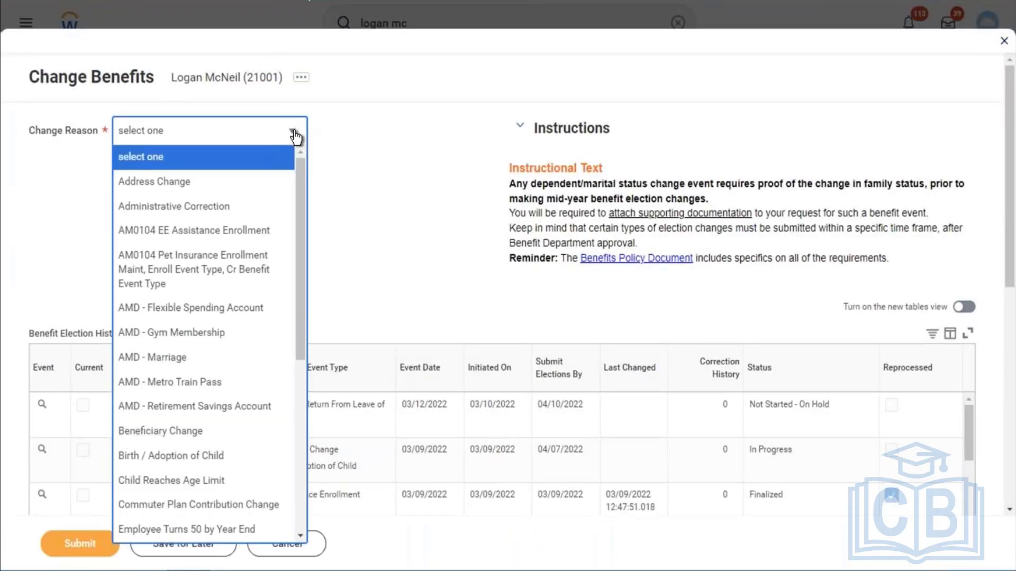
left_click(207, 333)
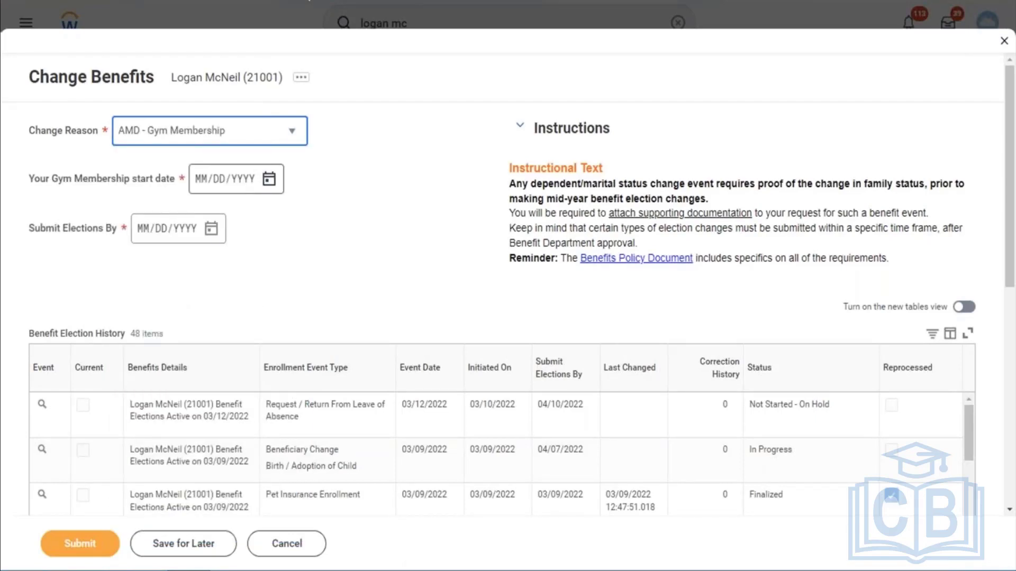
left_click(269, 178)
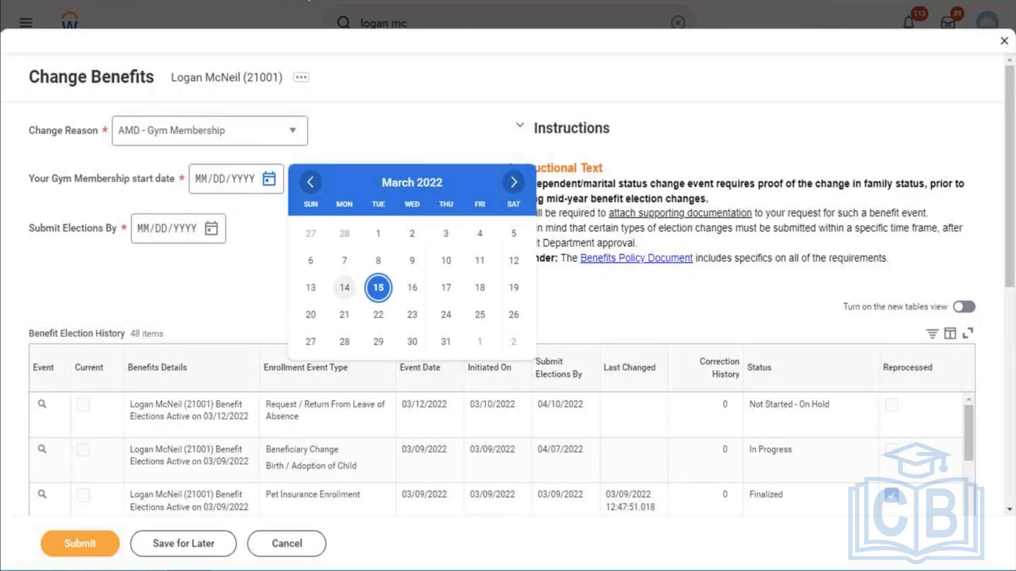
left_click(346, 261)
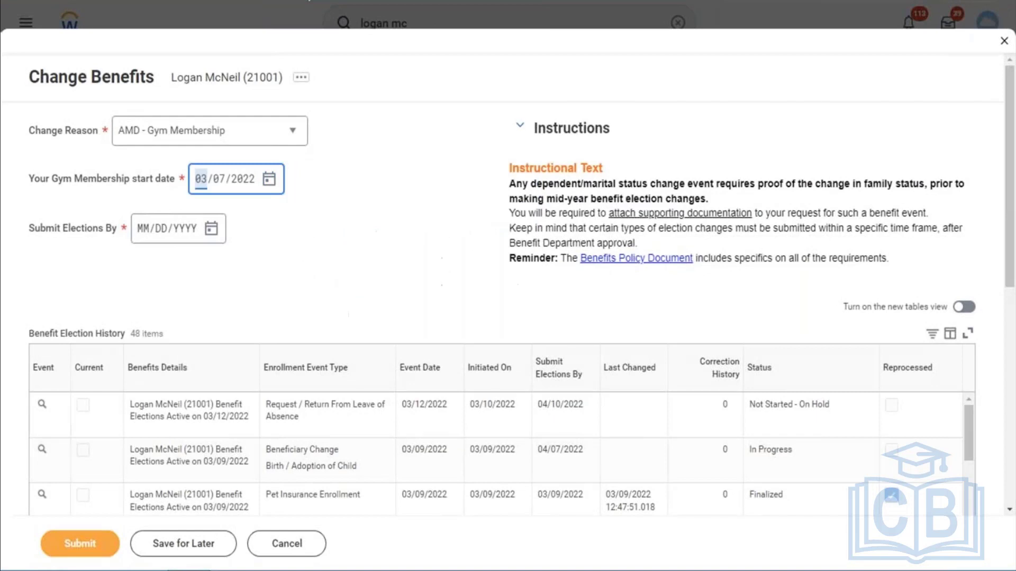
left_click(346, 258)
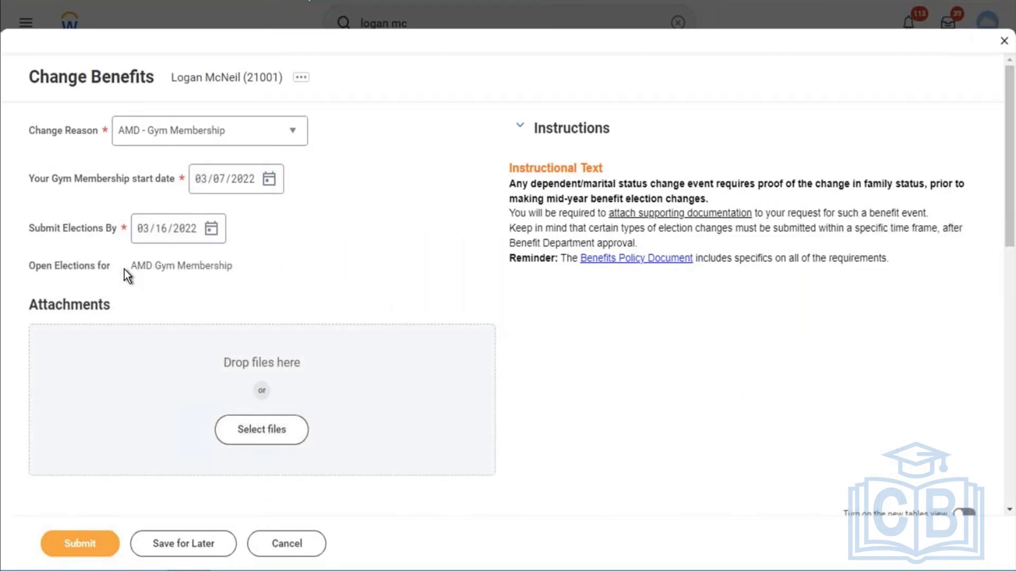
Review the gym membership start date and the Open Elections for entry, and submit the benefit change.
left_click_drag(131, 267, 231, 272)
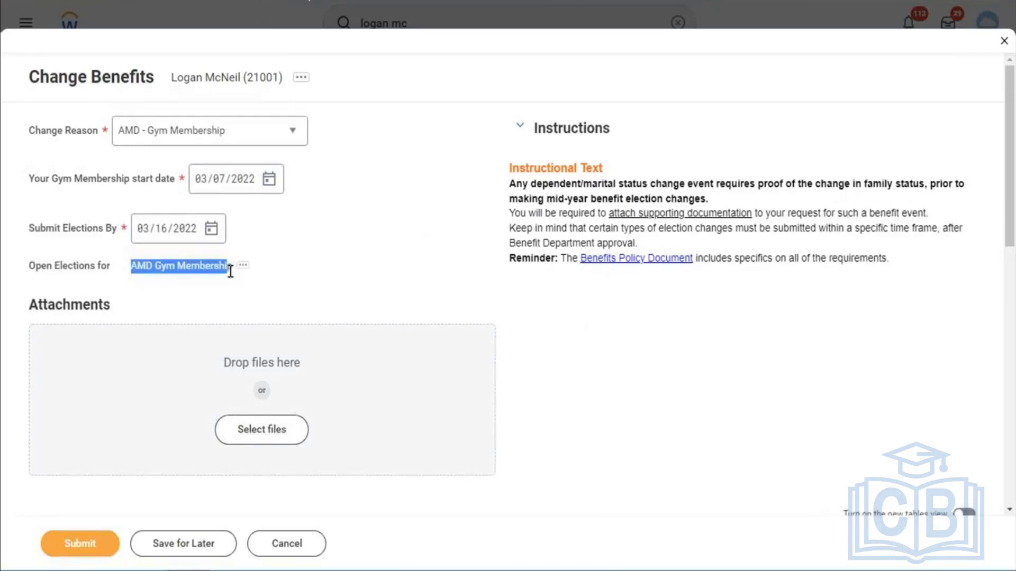
left_click_drag(231, 271, 210, 280)
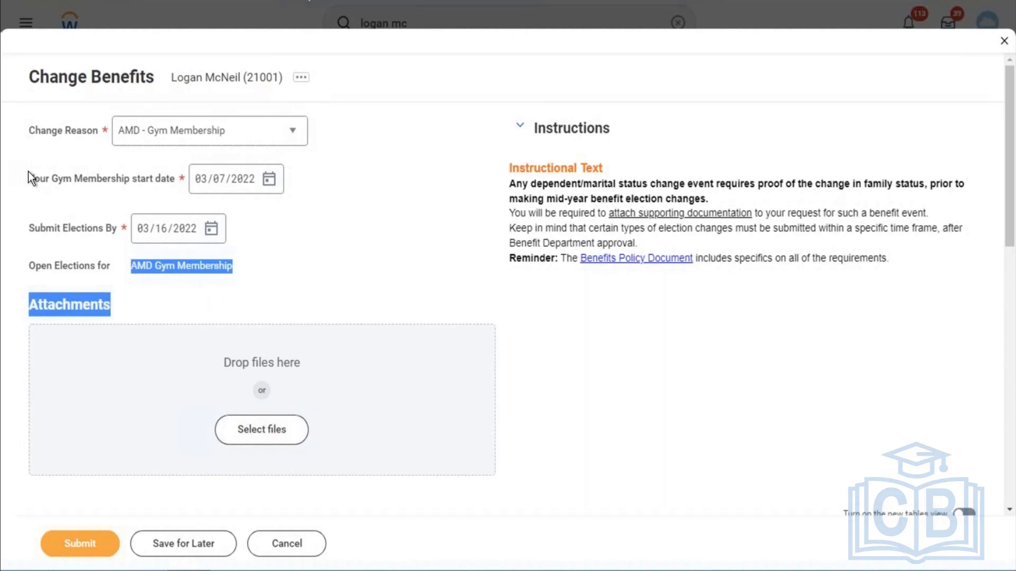
left_click_drag(28, 173, 50, 173)
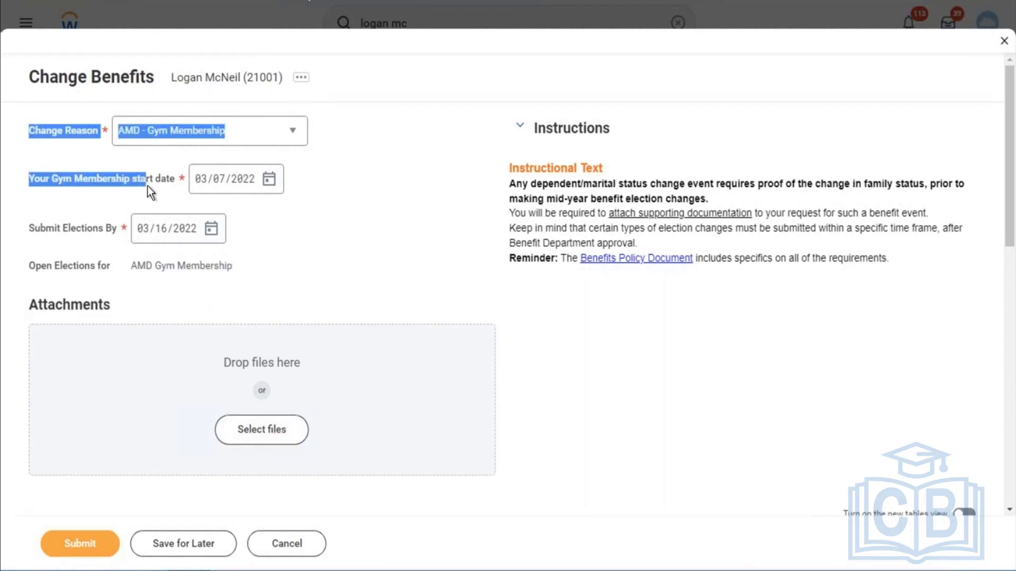
left_click_drag(150, 188, 179, 186)
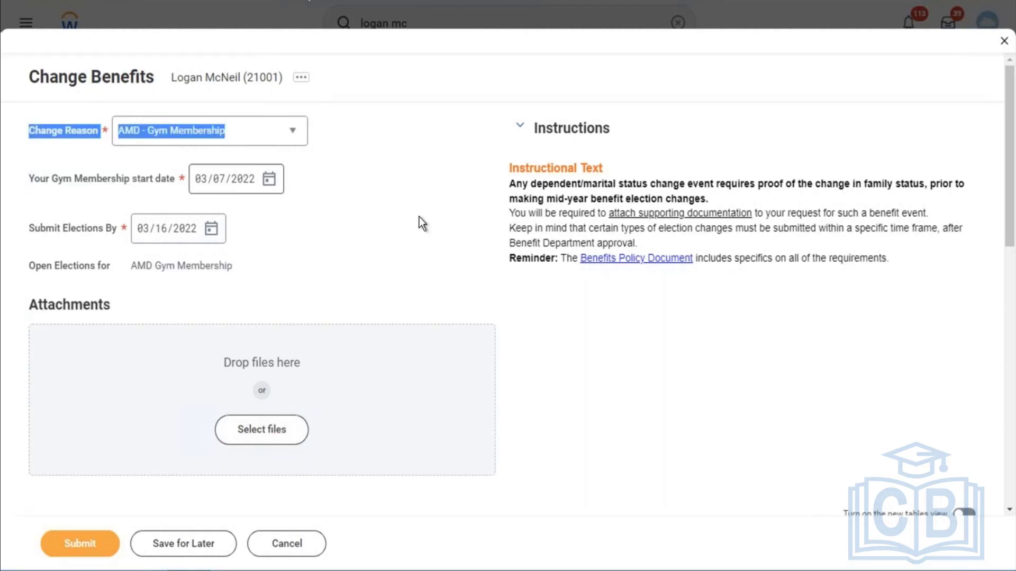
left_click(419, 217)
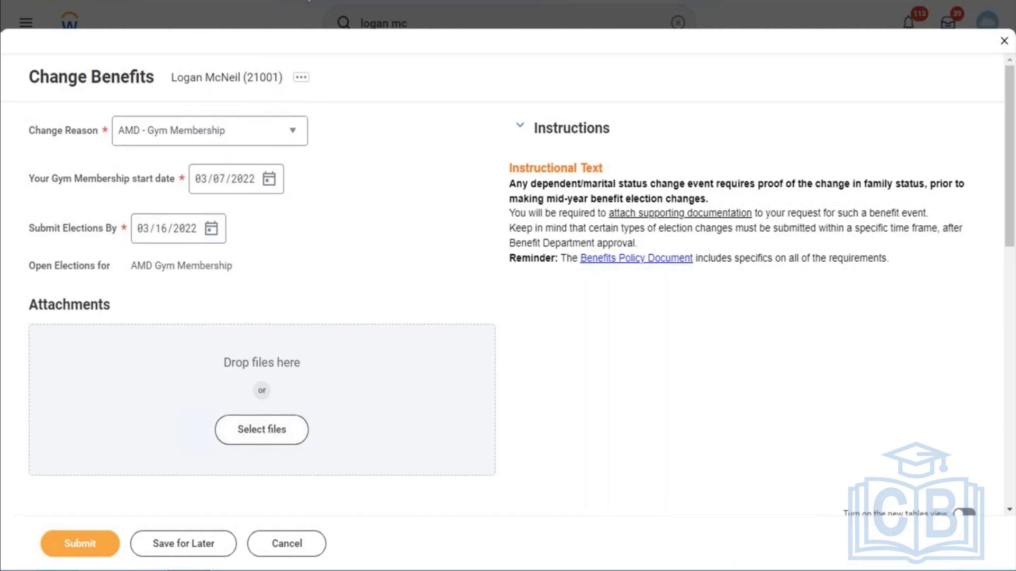
left_click(82, 555)
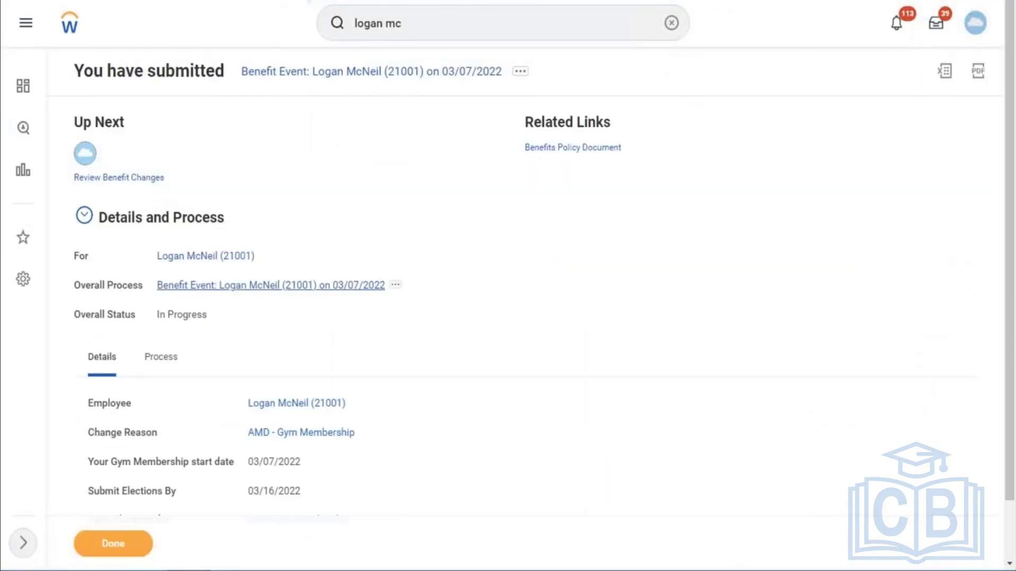
Examine the process history of the submitted benefit event for the status and assignee of Review Benefit Changes.
left_click(177, 368)
scroll(507, 313, "down", 4)
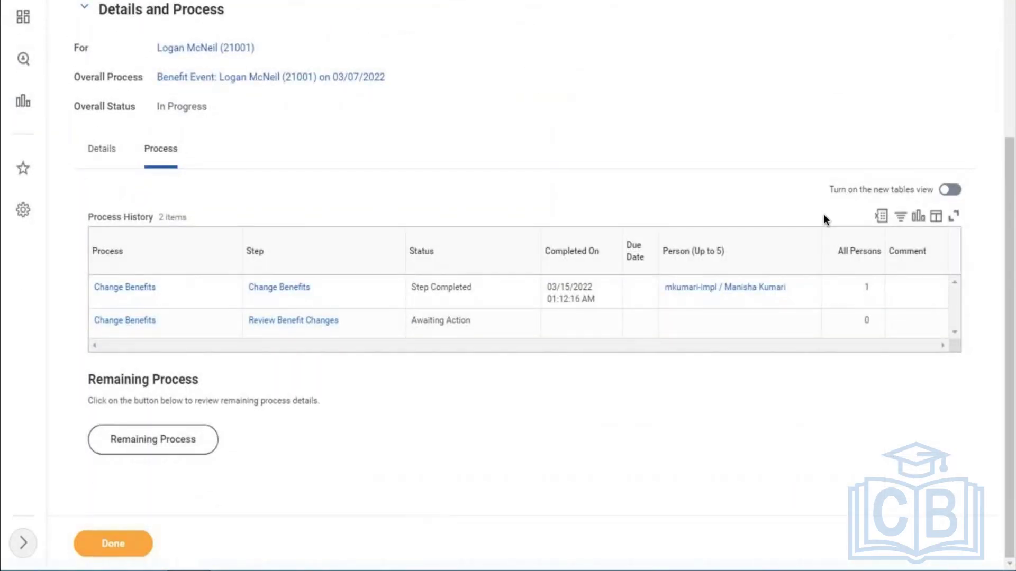
left_click(685, 326)
scroll(523, 157, "up", 1)
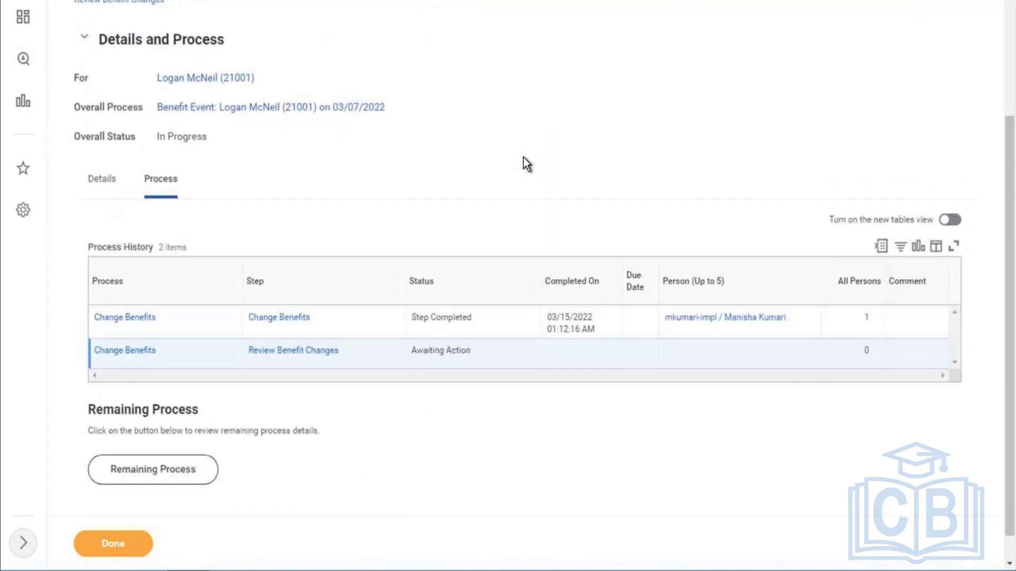
scroll(523, 157, "up", 3)
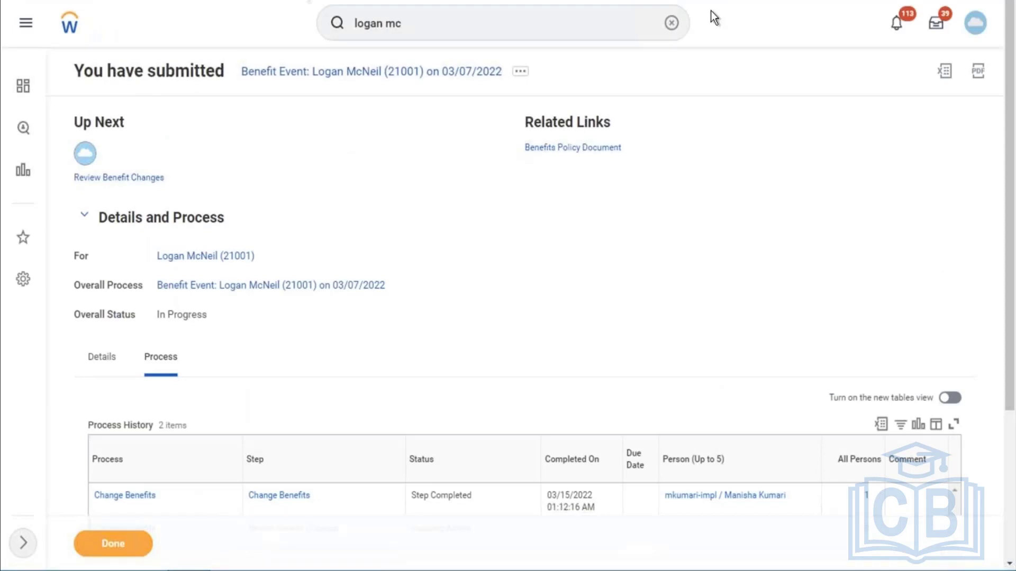
Search for "reassign" and open the Reassign Tasks task.
left_click(672, 24)
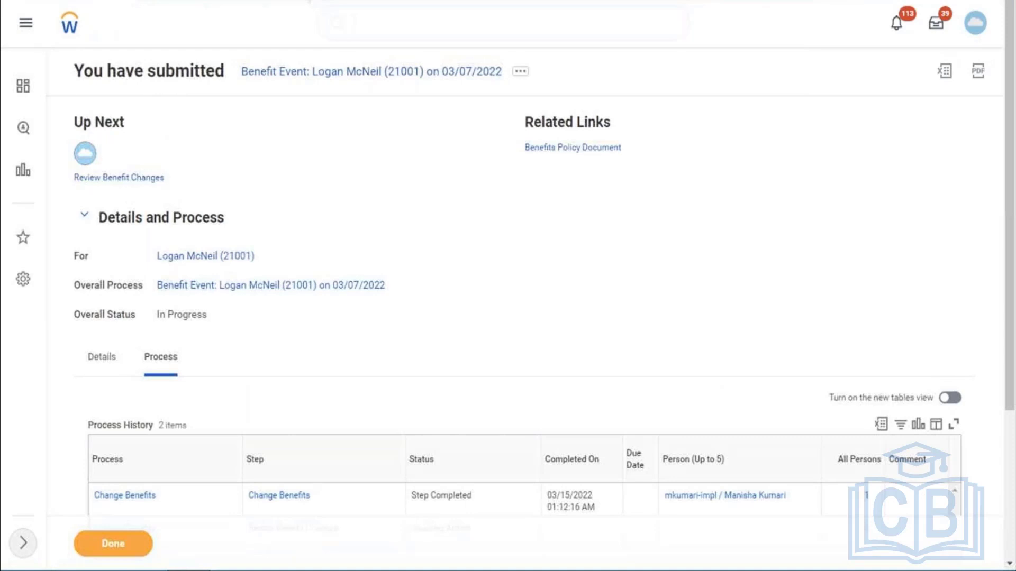
left_click(492, 20)
type("reassign")
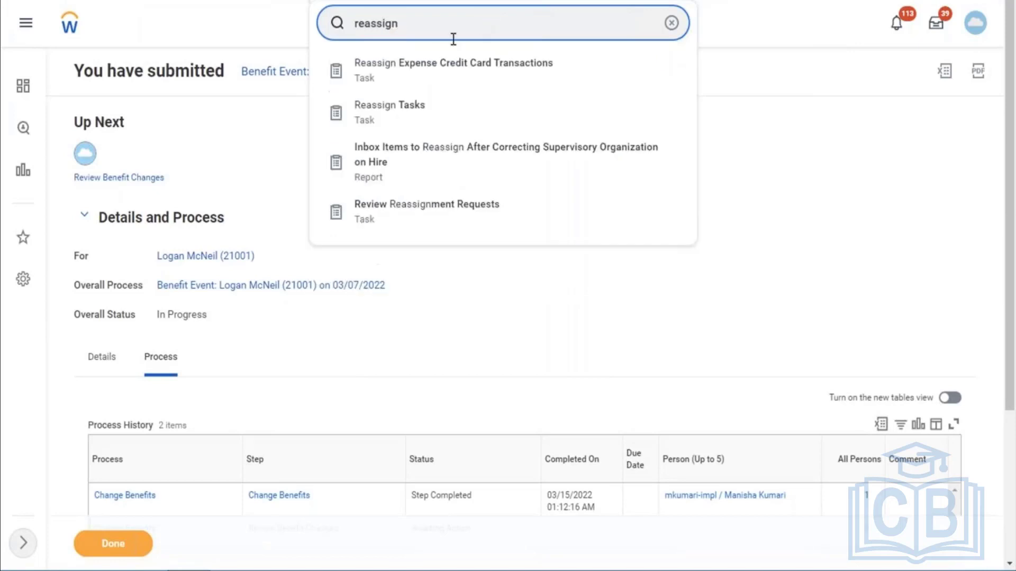
left_click(402, 108)
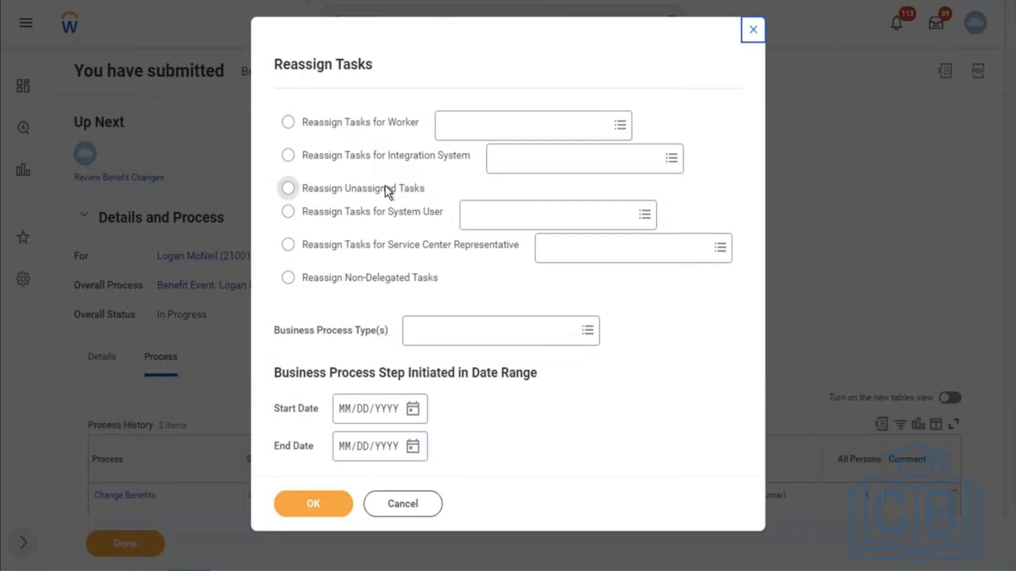
Try to list unassigned tasks for reassignment with a start date of 03/15/2022, and cancel the list.
left_click(385, 187)
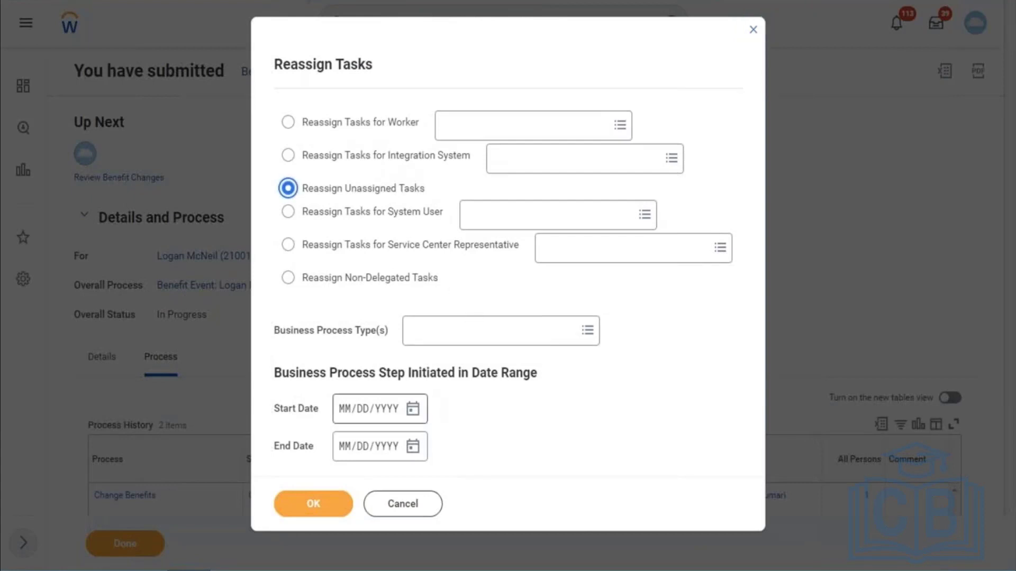
left_click(412, 409)
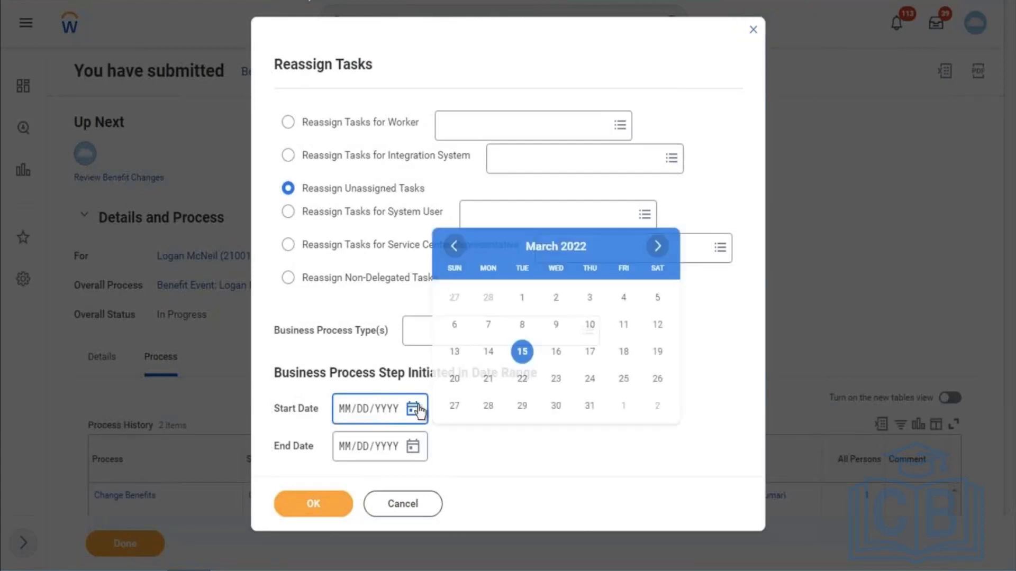
left_click(522, 352)
left_click(313, 505)
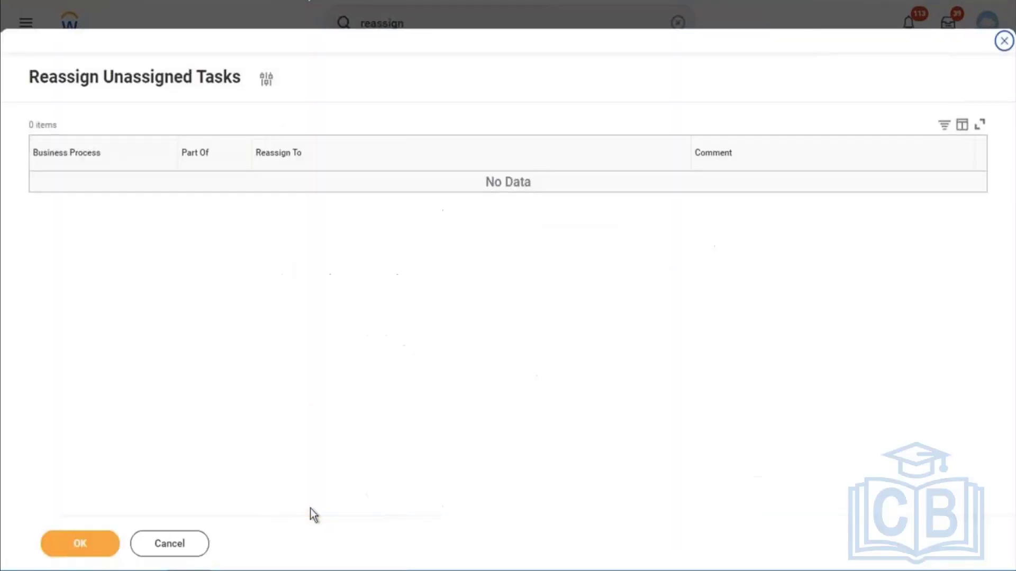
left_click(175, 550)
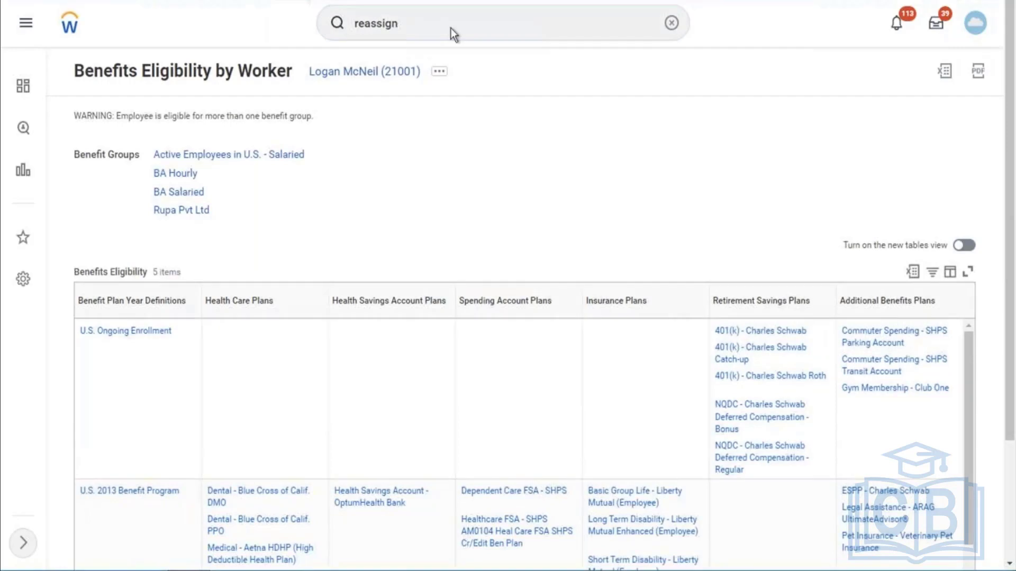
Open the Reassign Tasks task through a "reassign" search and list unassigned tasks with a start date of 03/14/2022.
key("Return")
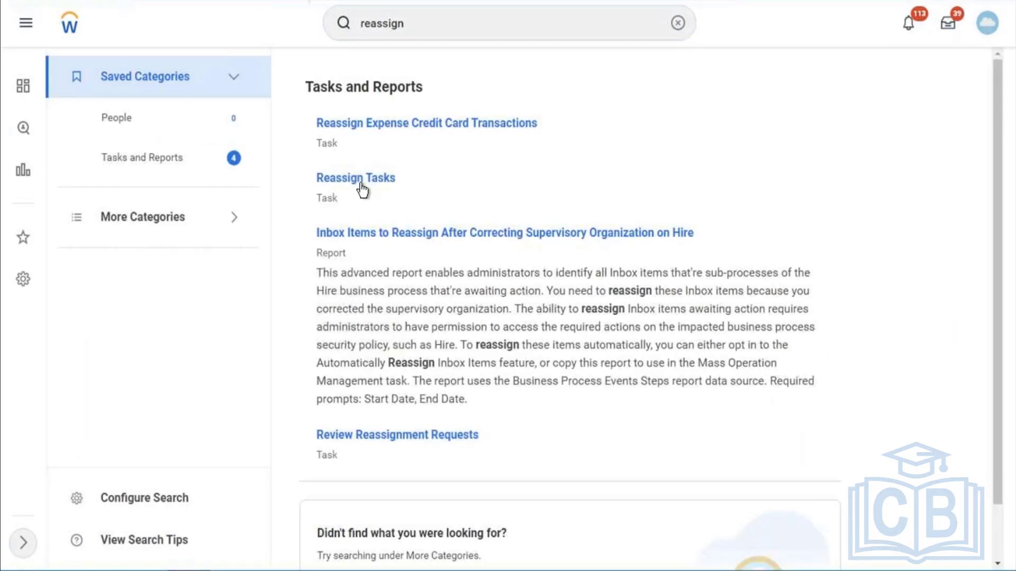
left_click(362, 186)
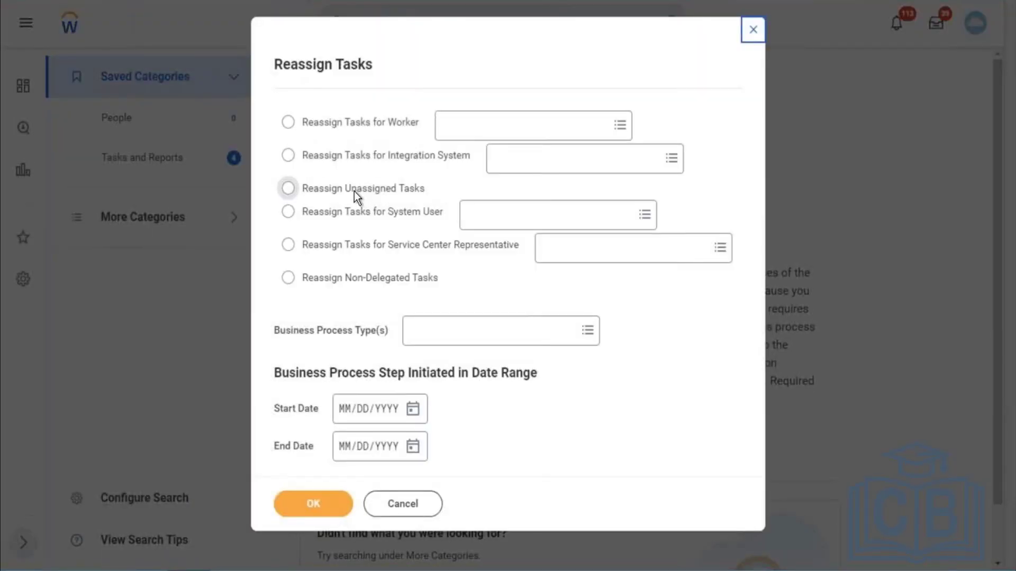
left_click(354, 191)
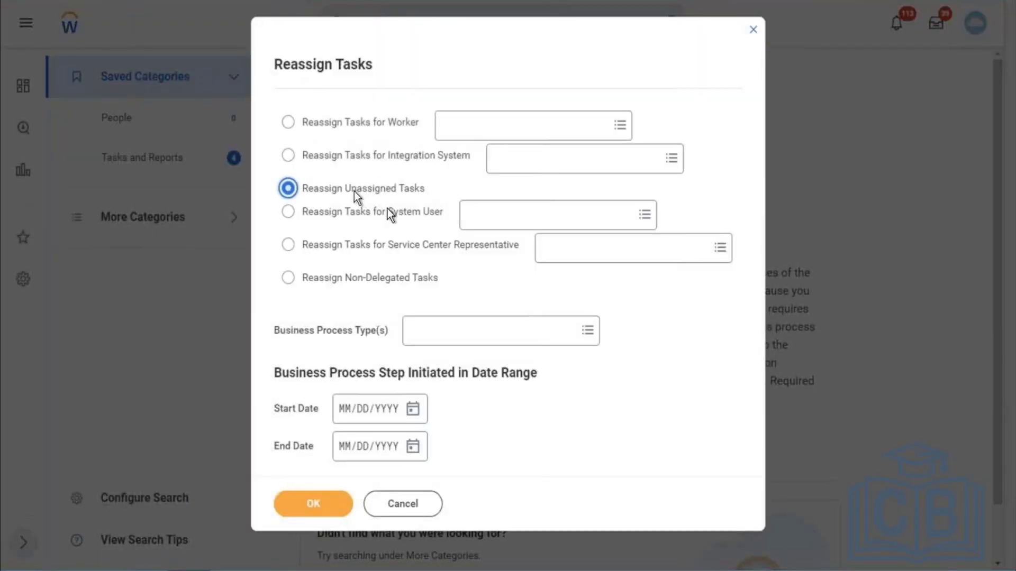
left_click(412, 412)
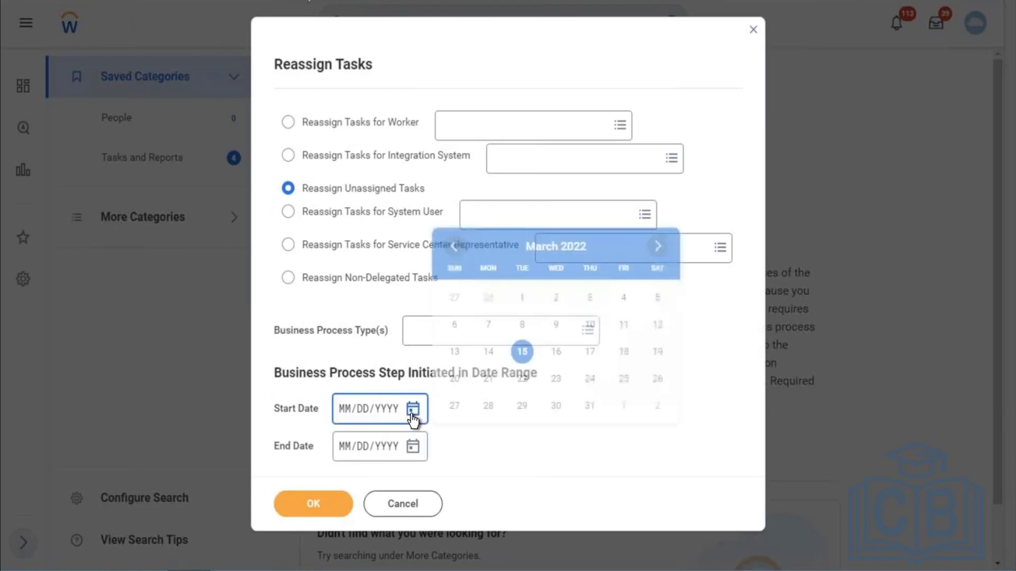
left_click(488, 351)
left_click(325, 499)
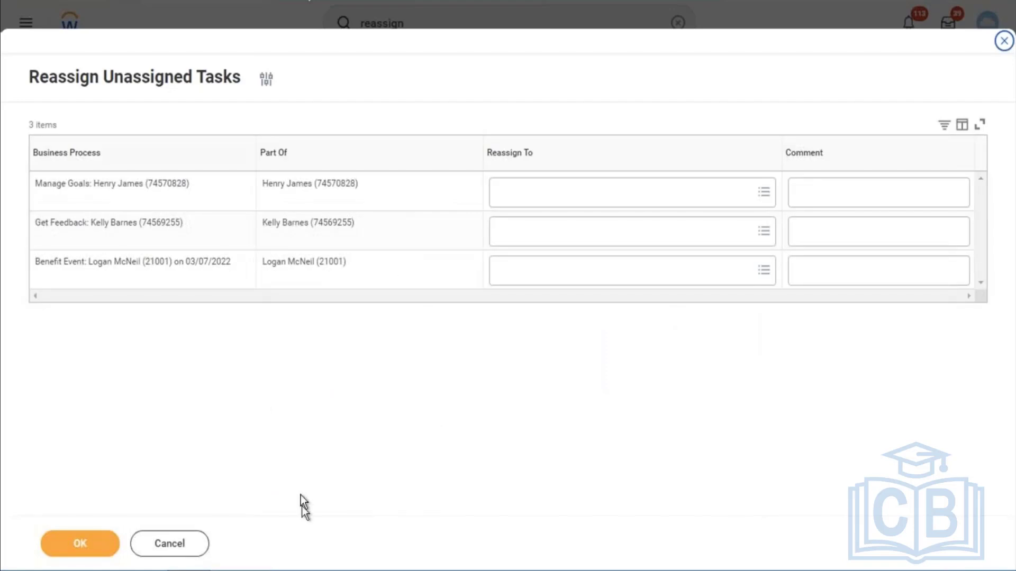
Reassign the 03/07/2022 benefit event to the worker it belongs to and submit the reassignment.
left_click(589, 276)
type("logan mc")
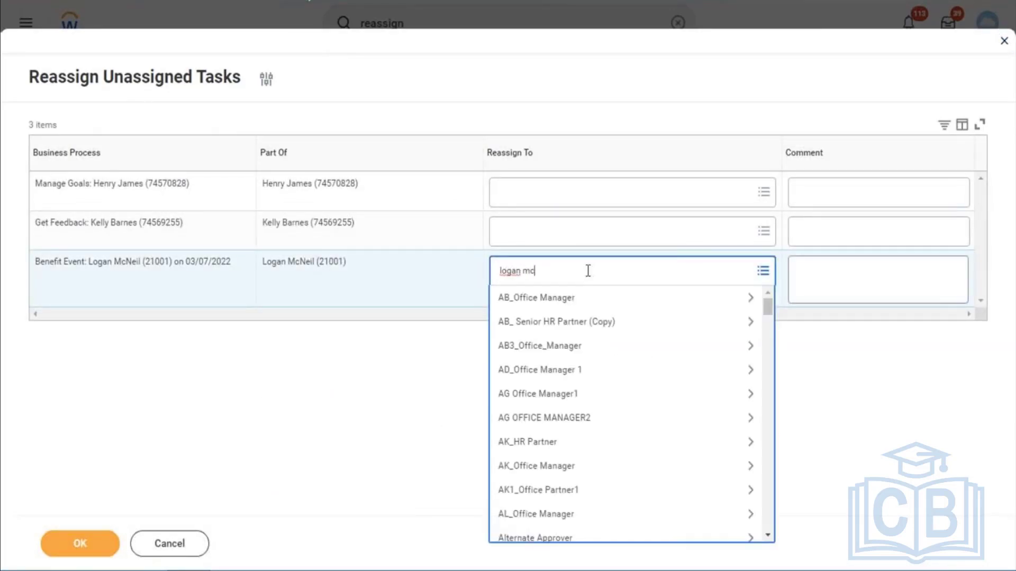
key("Return")
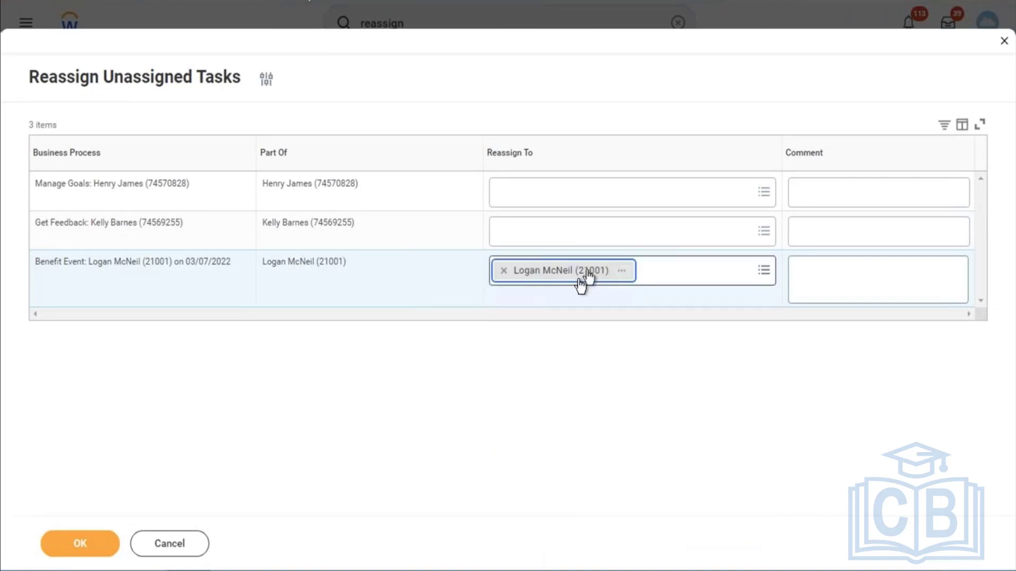
left_click(82, 548)
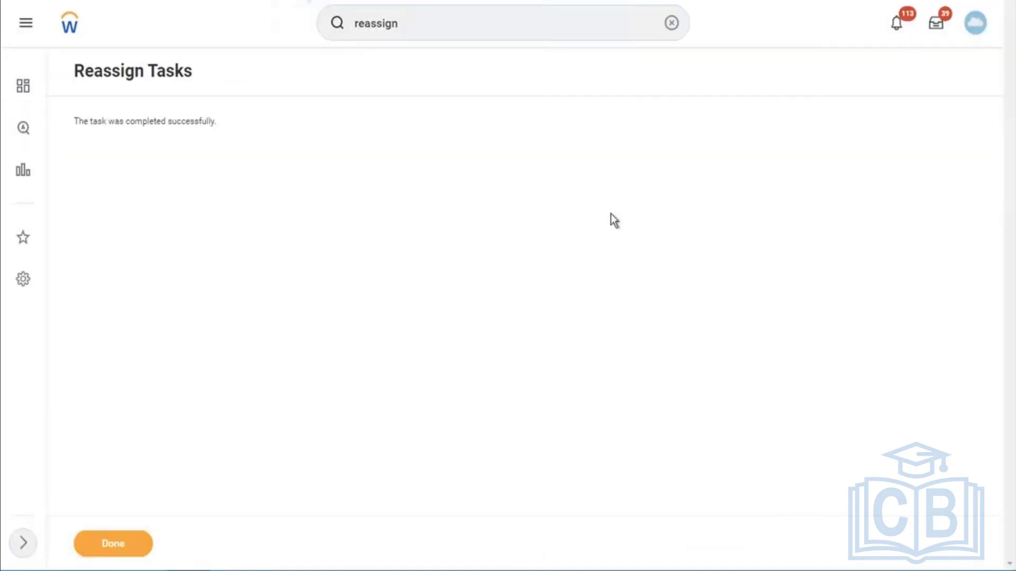
Search for "start proxy" and open the Start Proxy task.
left_click(672, 24)
left_click(553, 28)
type("tart")
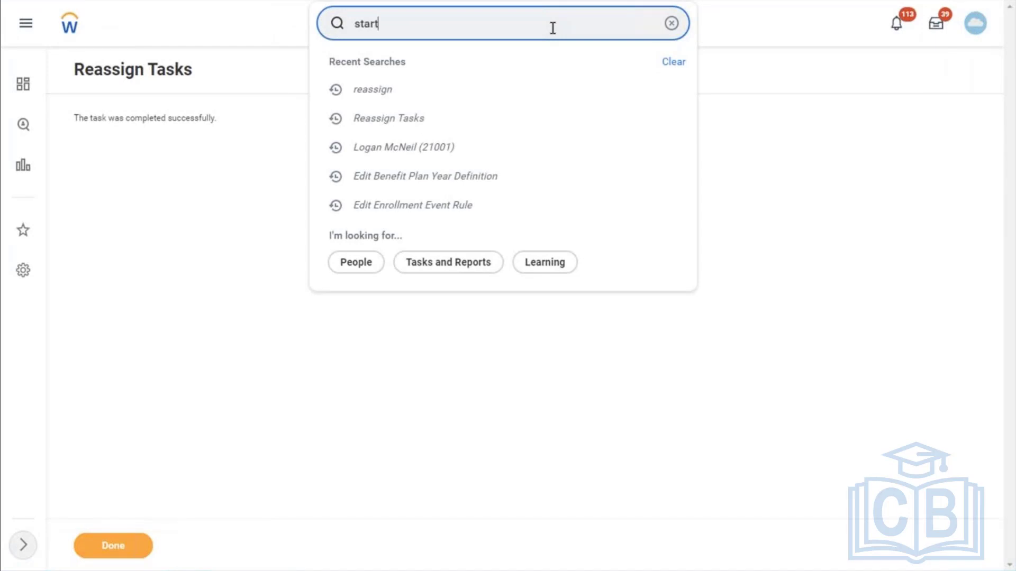
type(" proxy")
left_click(429, 67)
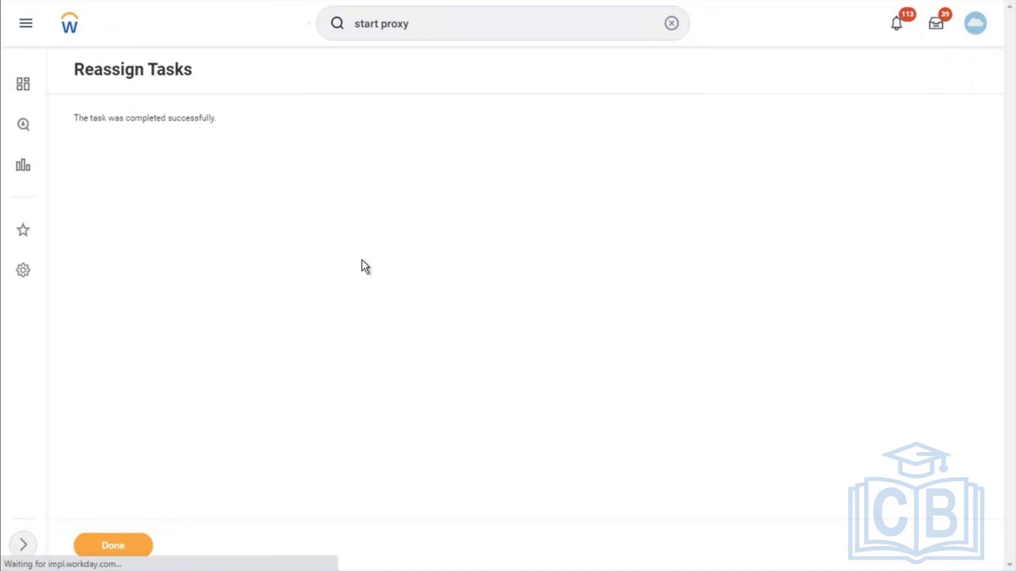
Start a proxy session acting as the worker of the benefit event, and dismiss the implementation banner.
left_click(165, 127)
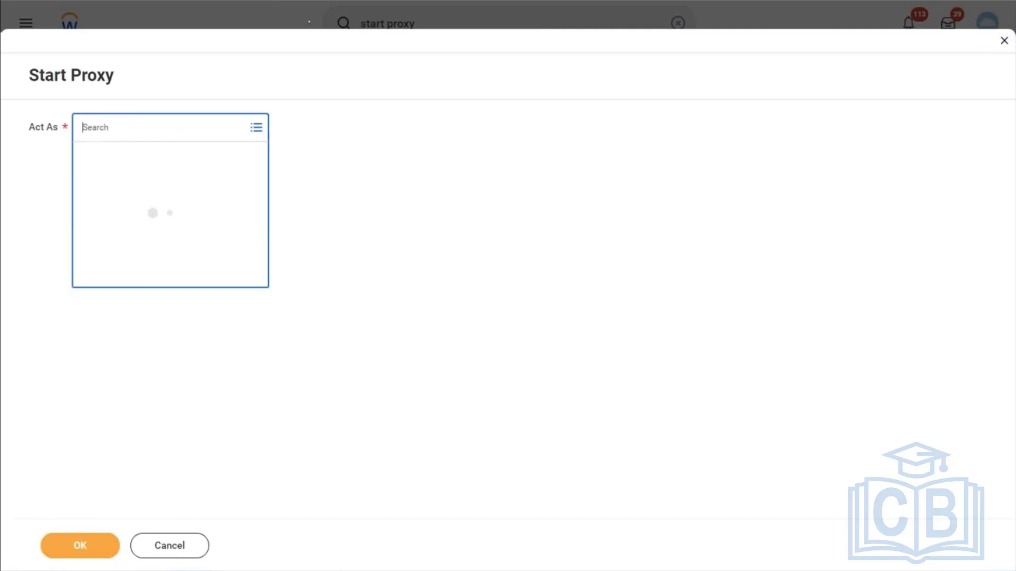
type("logan mc")
key("Return")
left_click(91, 546)
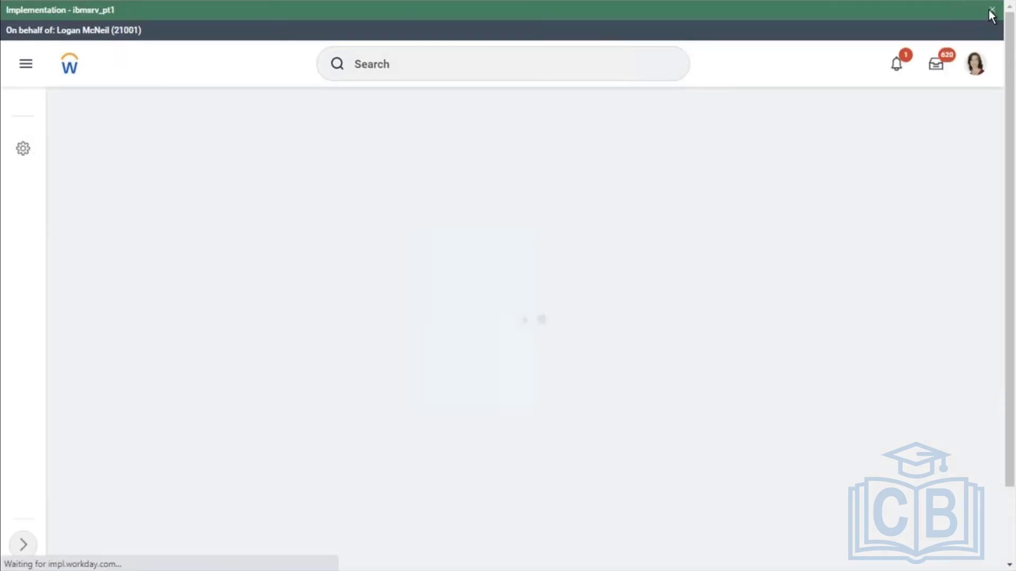
double_click(990, 9)
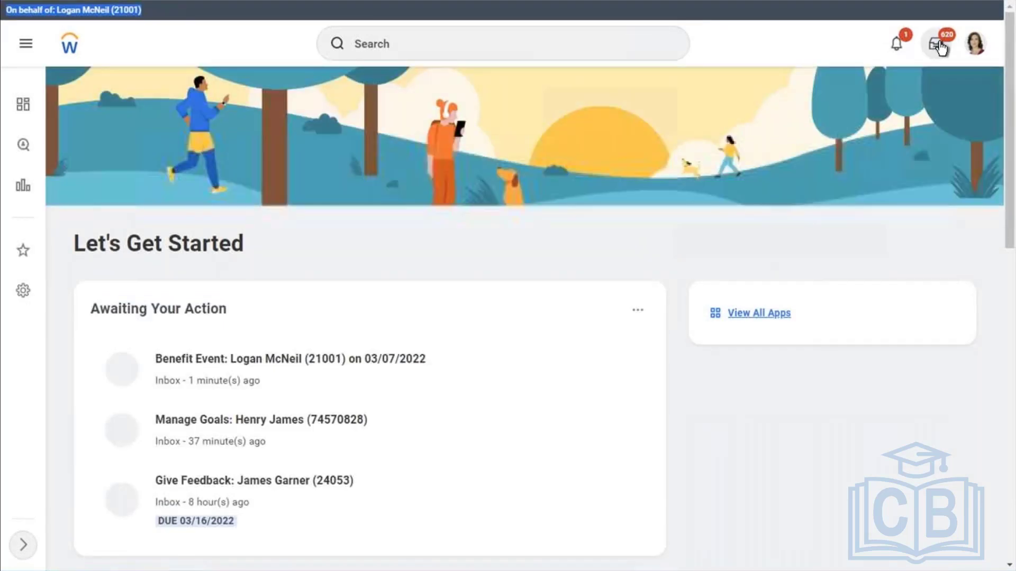
Open the 03/07/2022 benefit event from the worker's inbox, try to approve it, and check the error details.
left_click(939, 46)
left_click(429, 200)
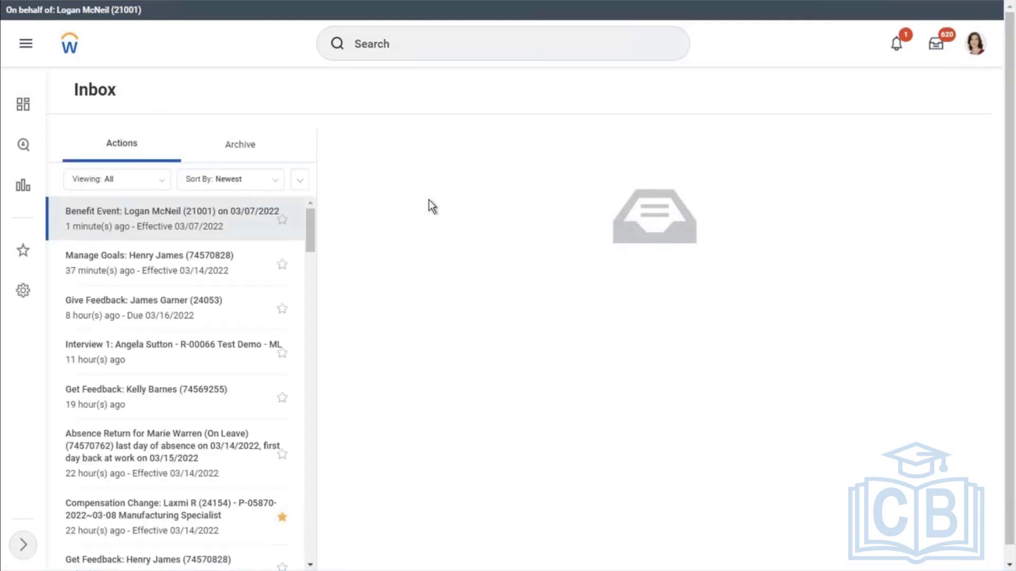
left_click(217, 216)
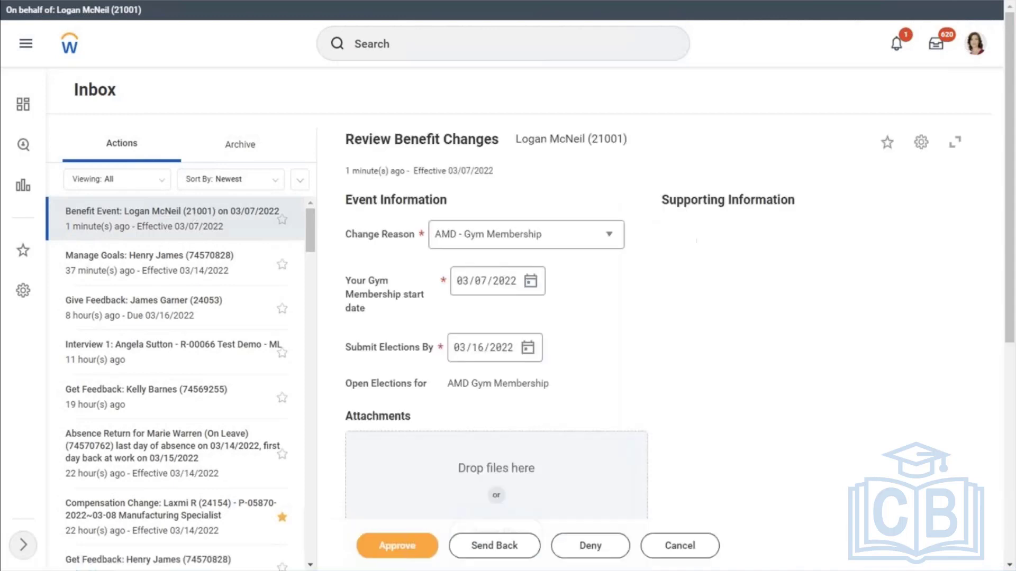
left_click(411, 551)
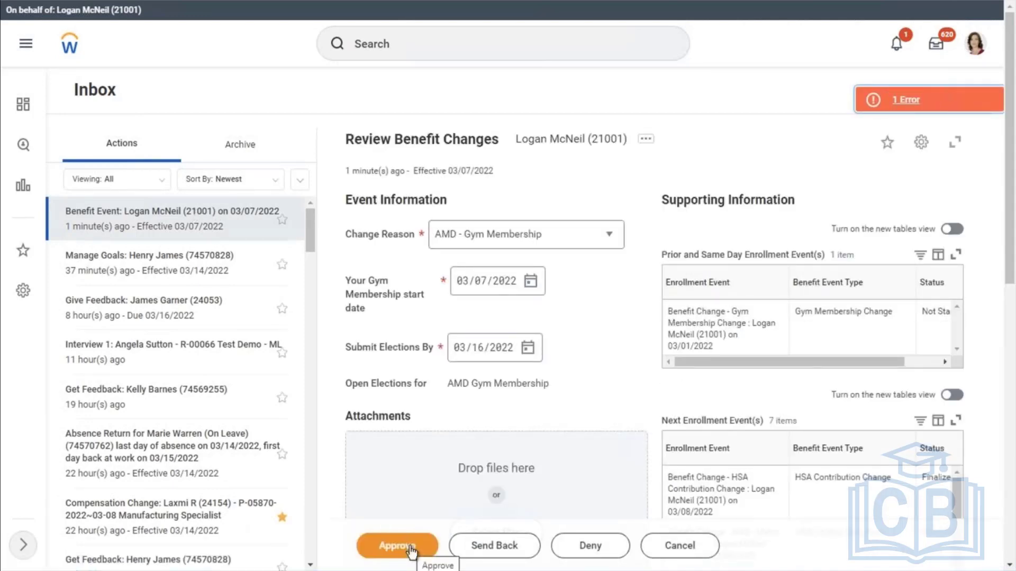
left_click(919, 99)
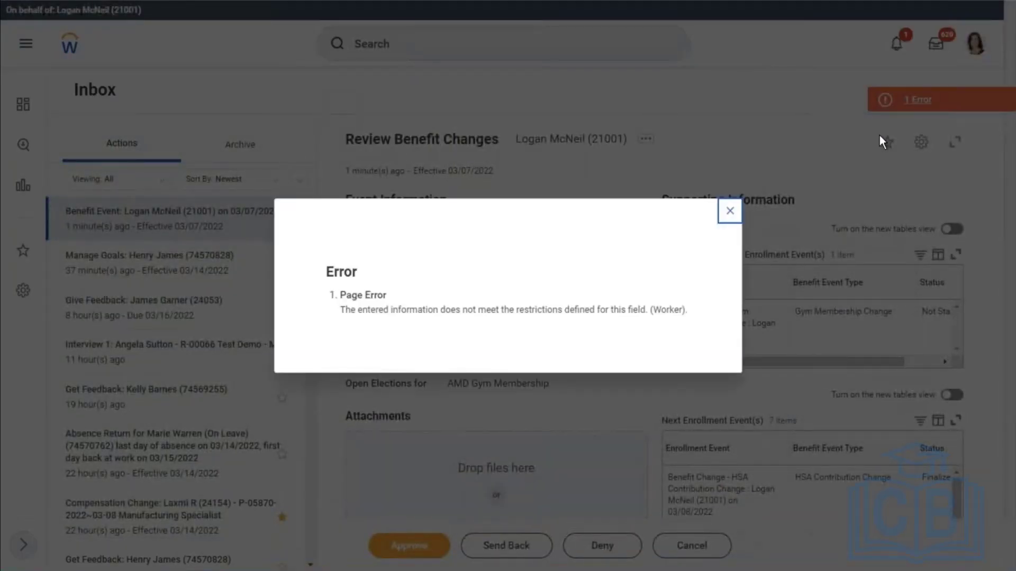
left_click(731, 214)
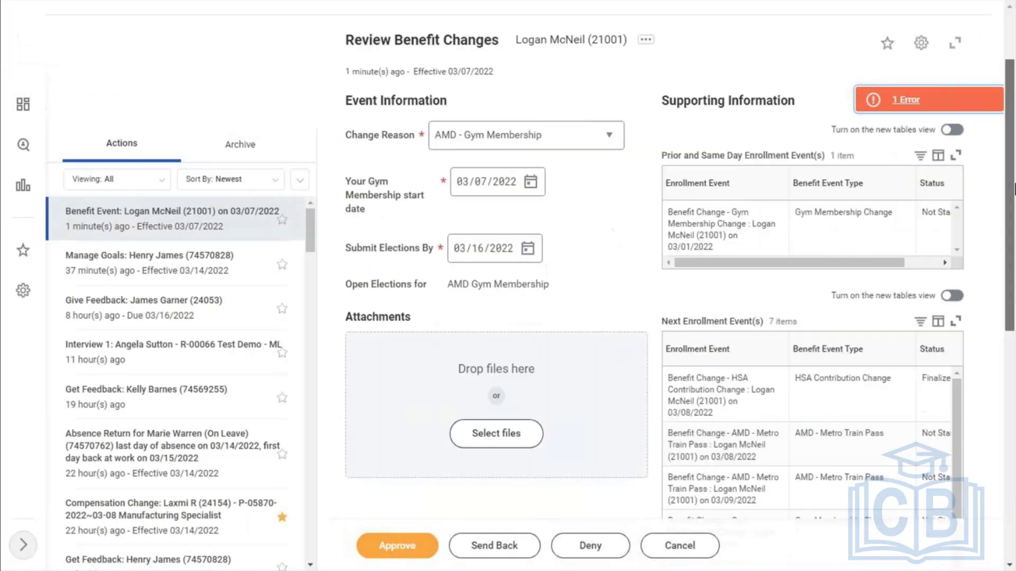
Examine the review's enrollment events, process history, change reason options and page error for the cause of the blocked approval.
scroll(1014, 169, "down", 3)
scroll(1014, 222, "down", 1)
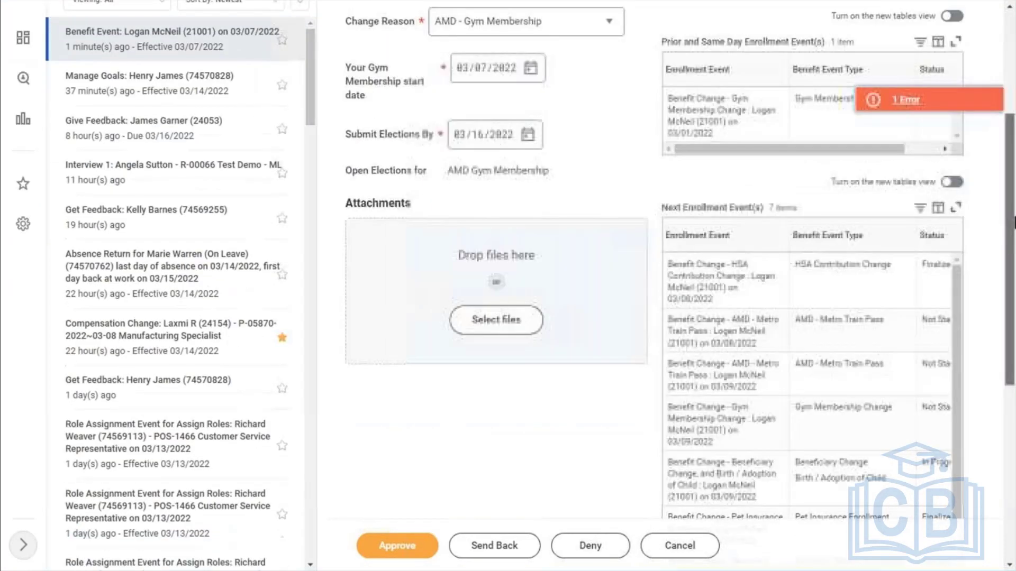
scroll(1014, 270, "down", 2)
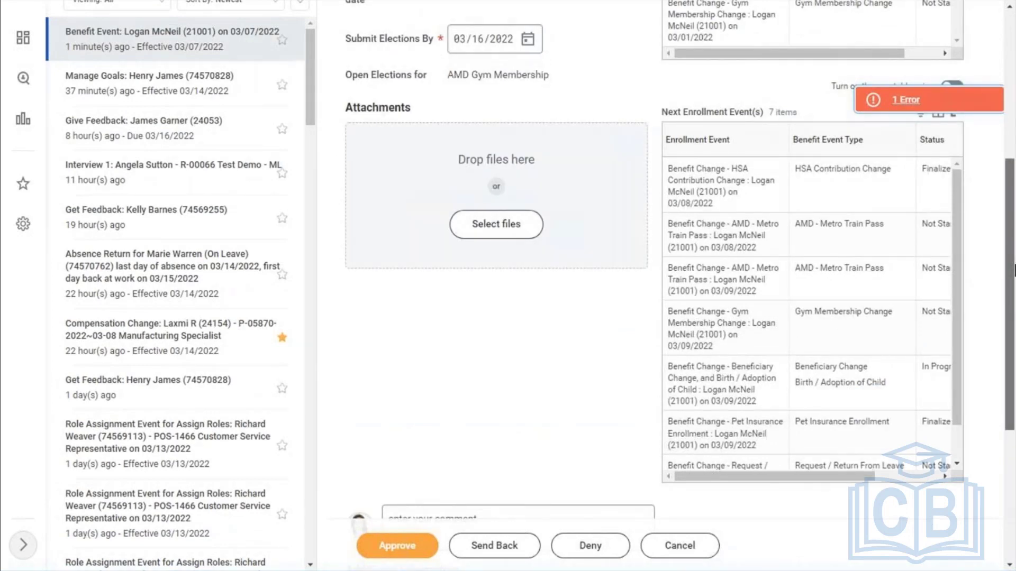
scroll(1014, 286, "down", 3)
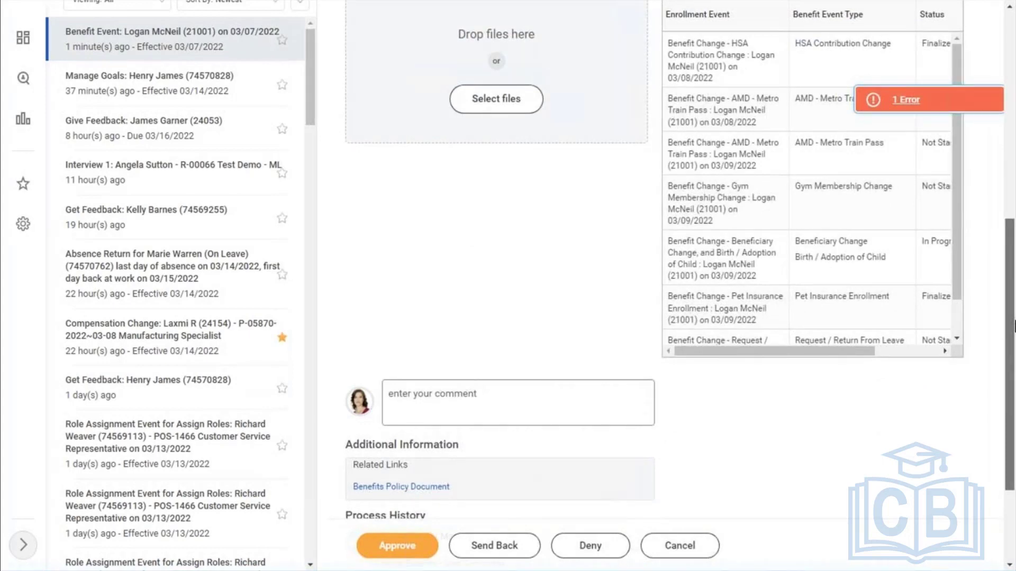
scroll(1014, 326, "down", 3)
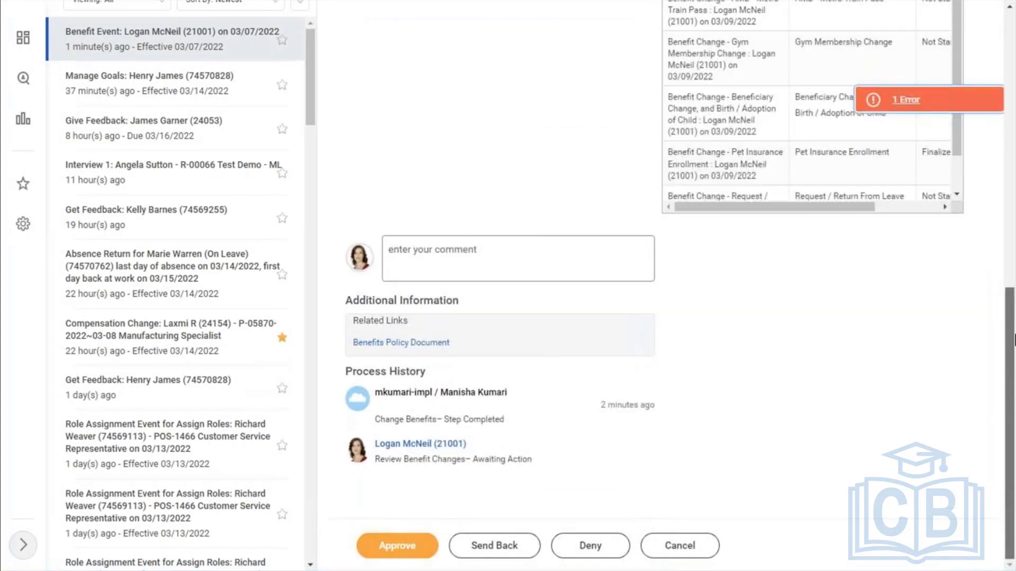
scroll(1015, 339, "up", 6)
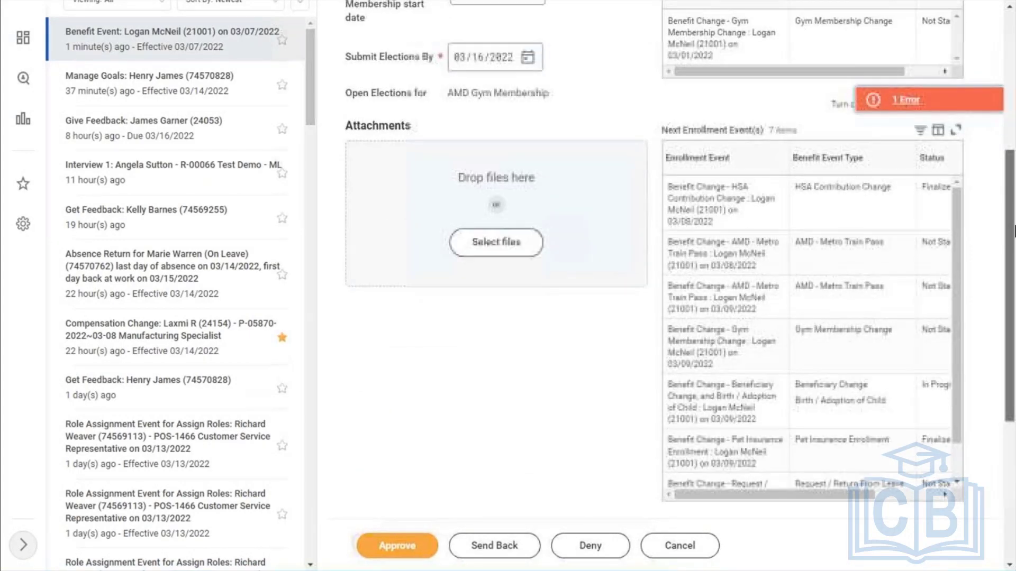
scroll(1015, 231, "up", 2)
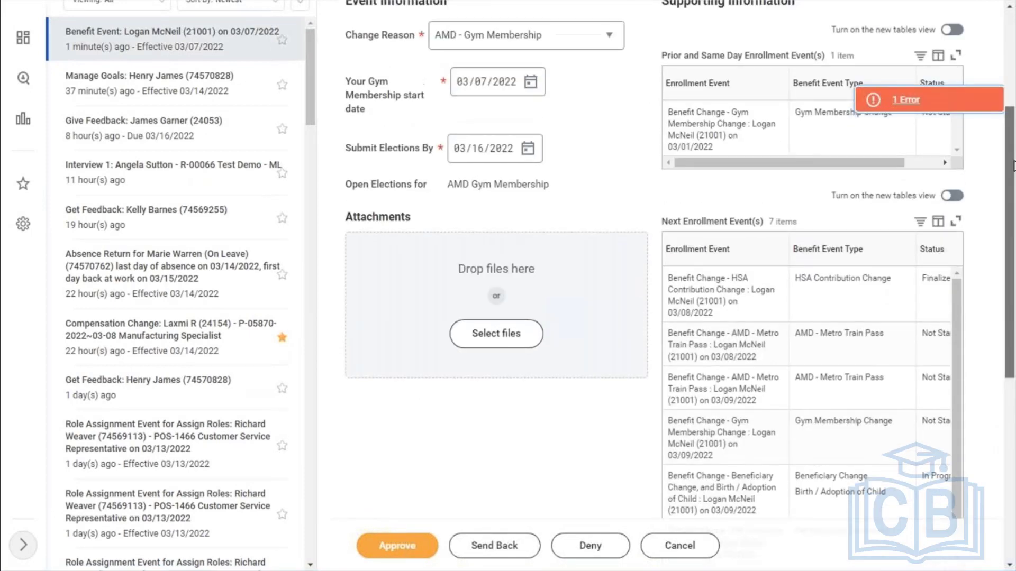
scroll(759, 192, "up", 2)
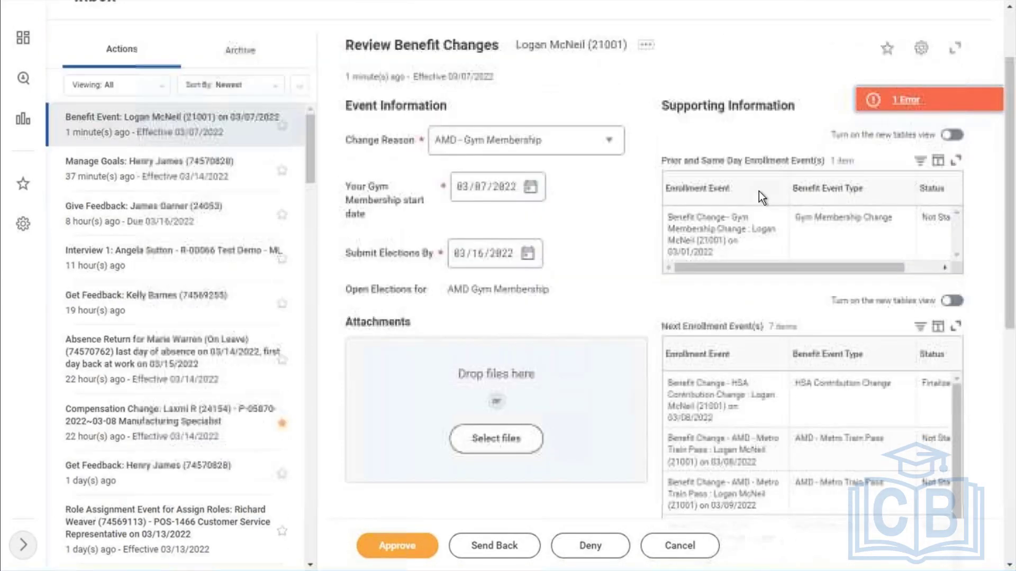
left_click(611, 143)
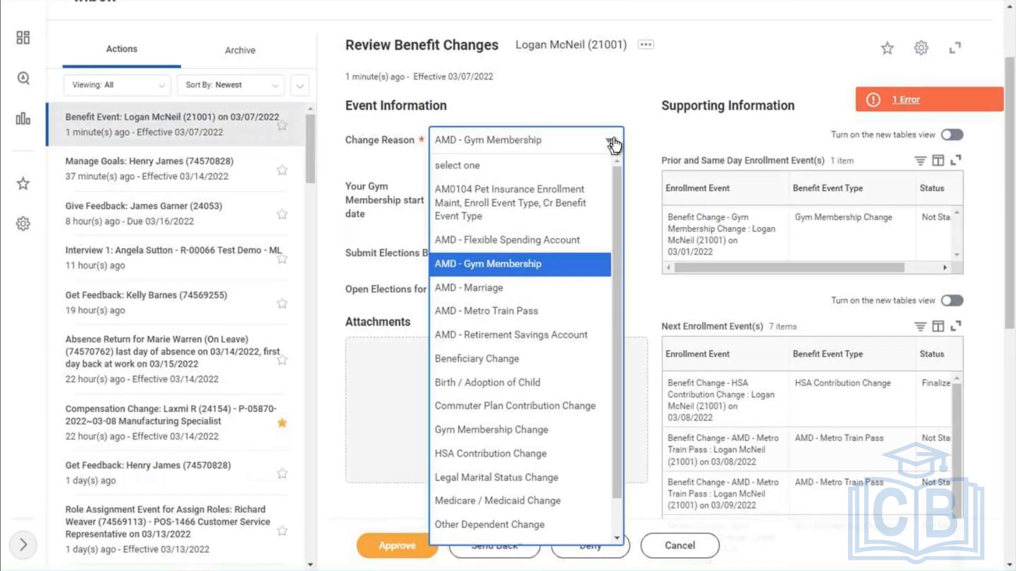
left_click(613, 143)
left_click(874, 102)
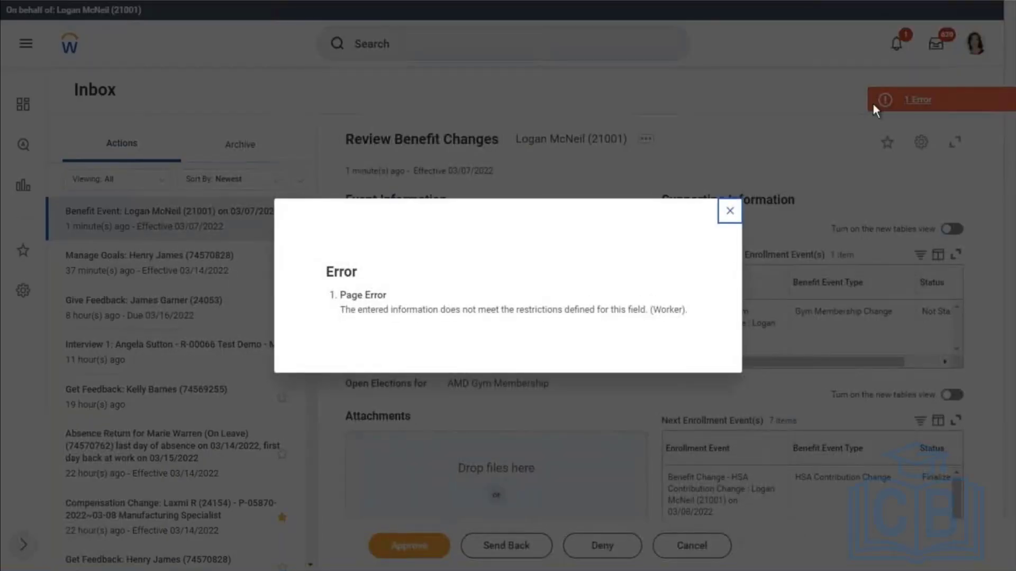
left_click(730, 212)
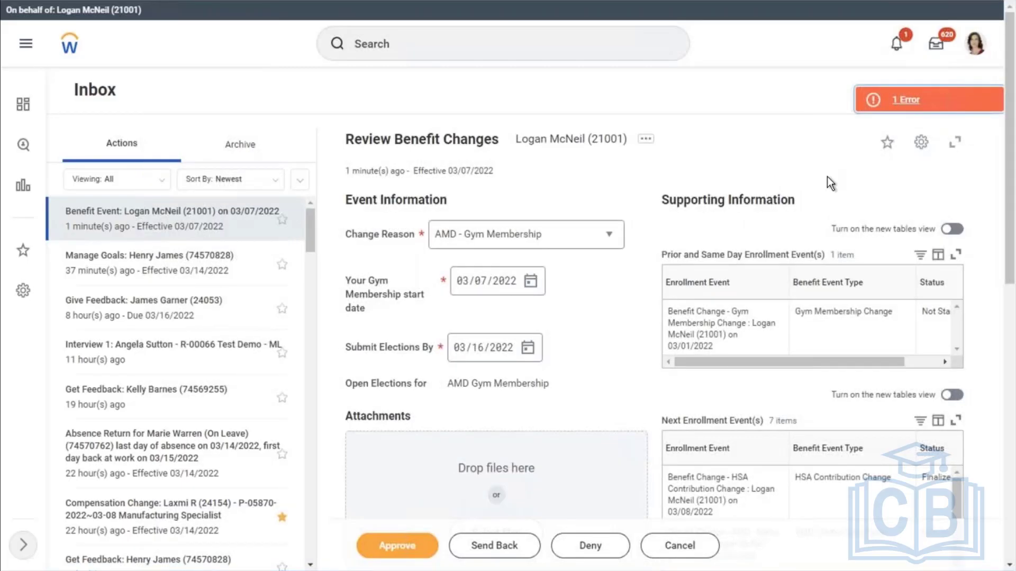
Try to deny the benefit changes with the reason "testing", check the error details, and cancel the denial.
left_click(590, 549)
left_click(344, 302)
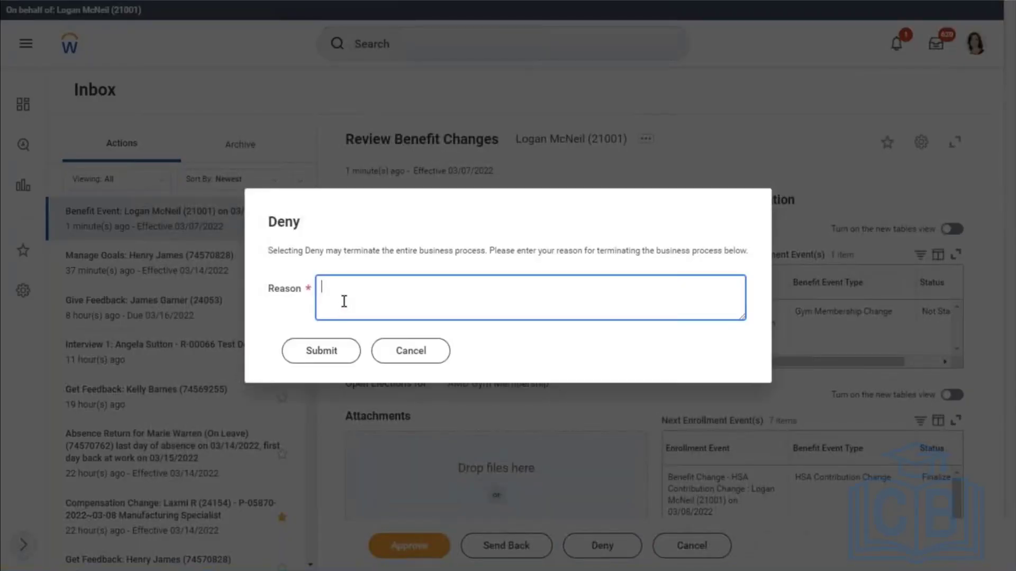
type("testing")
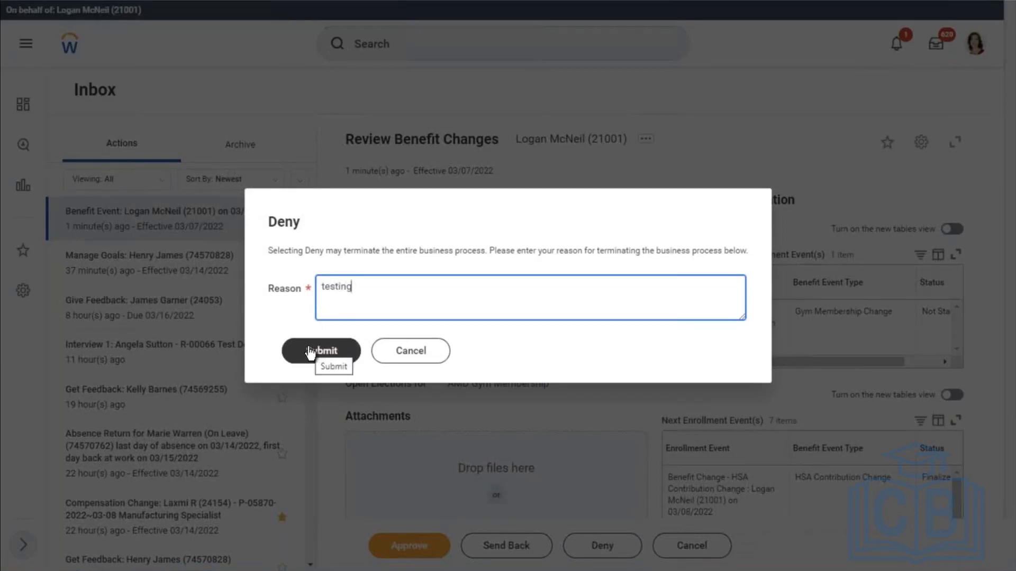
left_click(310, 352)
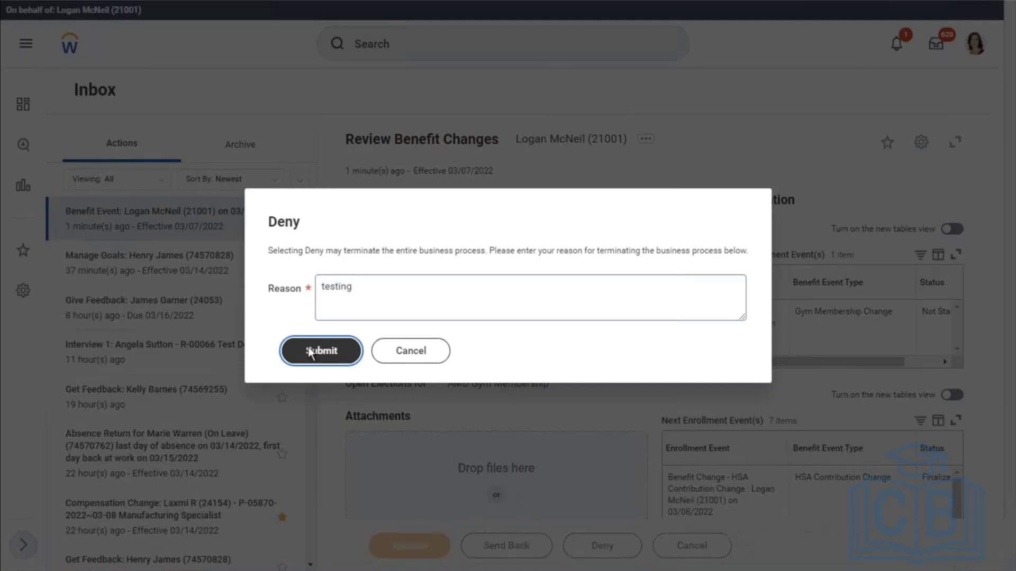
left_click(320, 370)
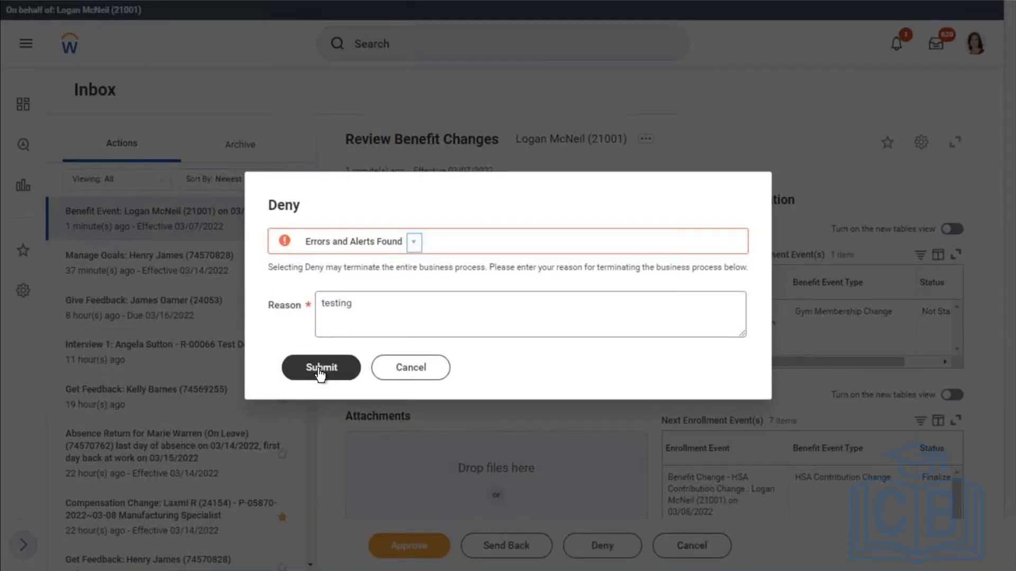
left_click(333, 358)
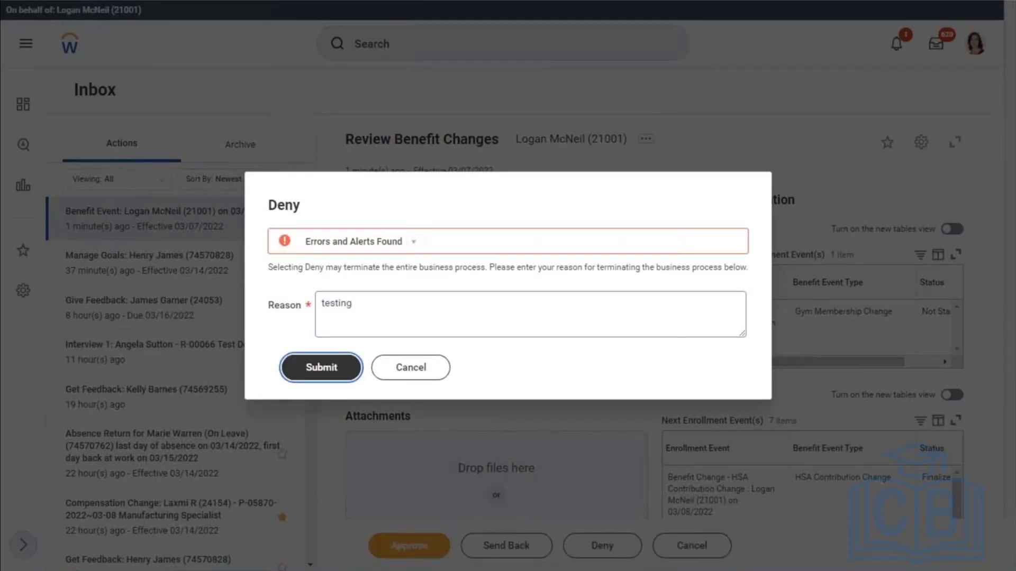
left_click(413, 243)
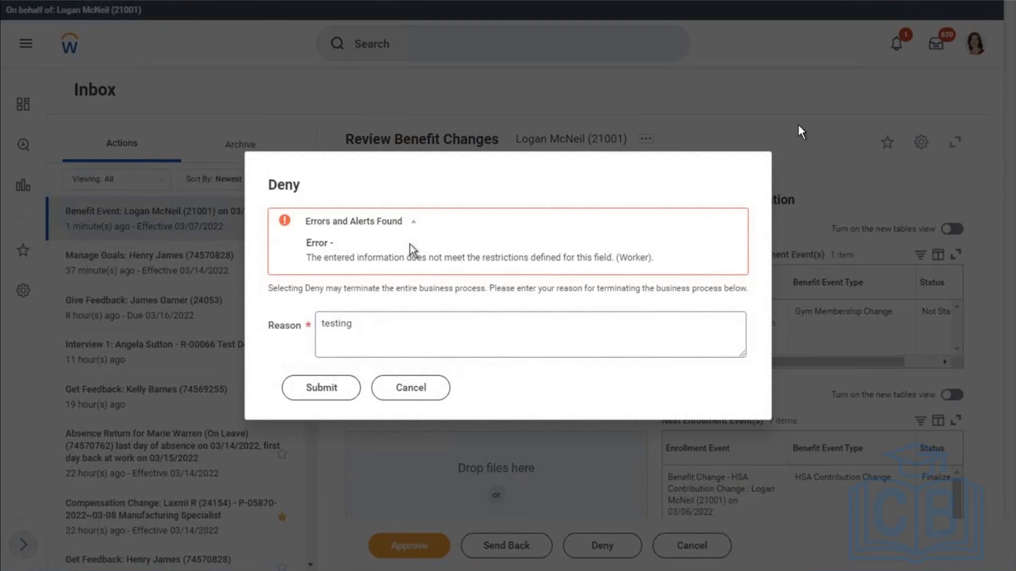
left_click(431, 390)
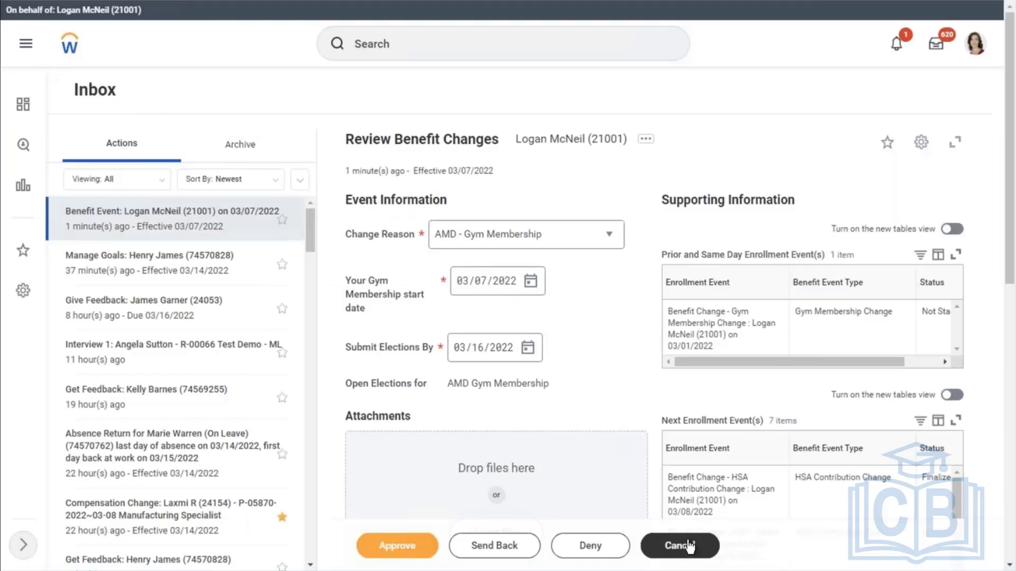
Discard the open benefit review and display the Worker History in the Job section of the worker's profile.
left_click(683, 545)
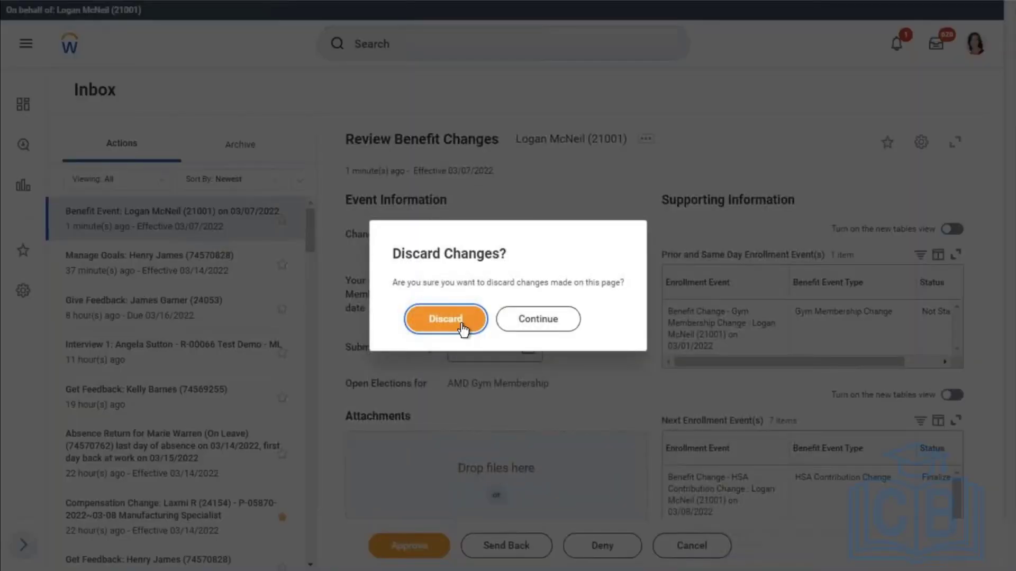
left_click(459, 323)
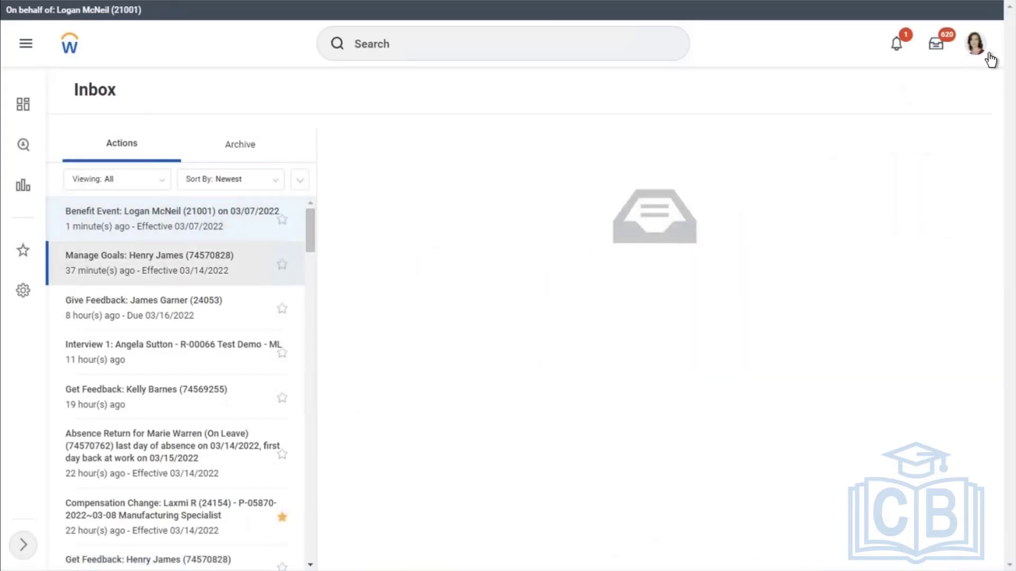
left_click(977, 47)
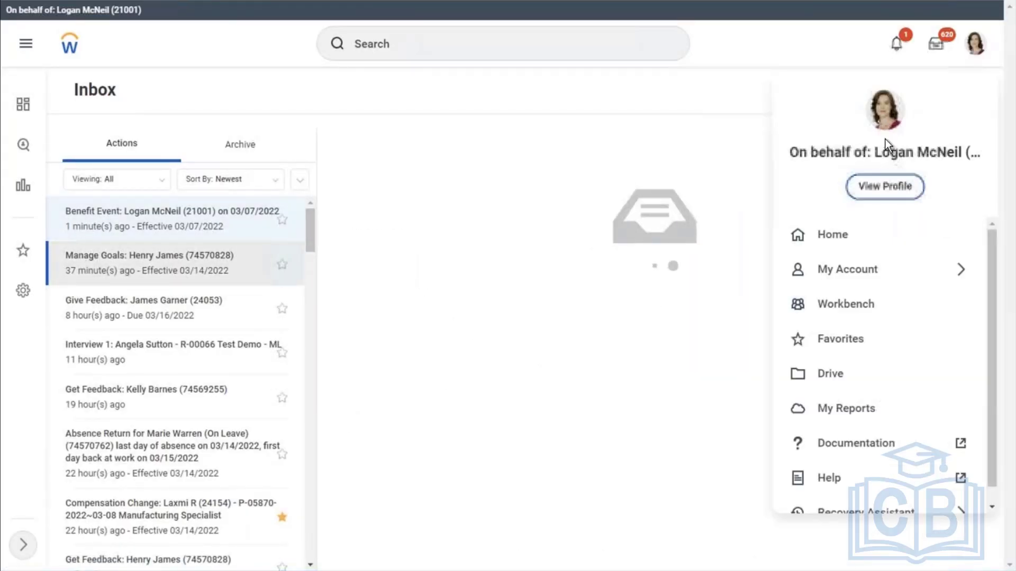
left_click(860, 187)
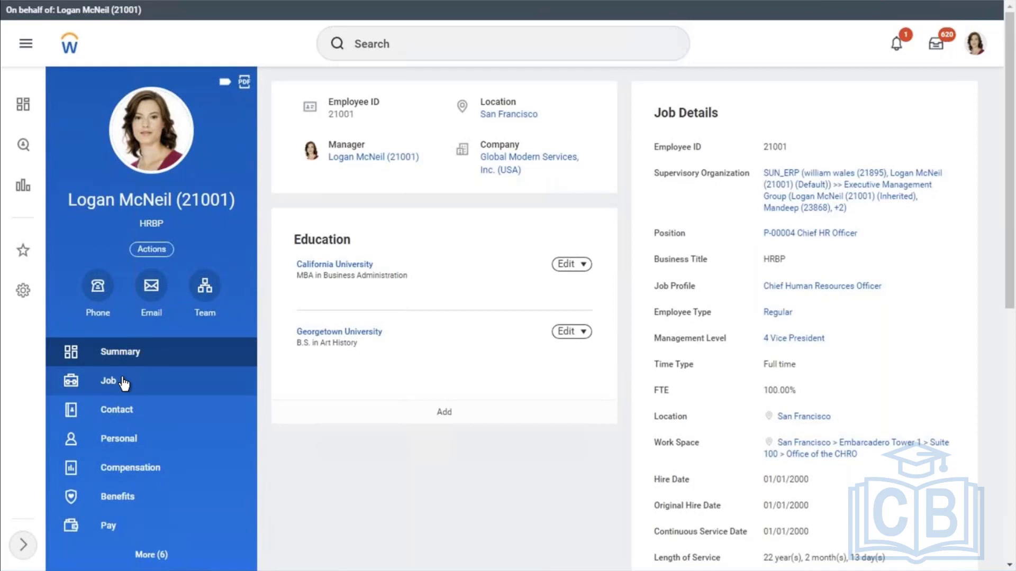
left_click(123, 383)
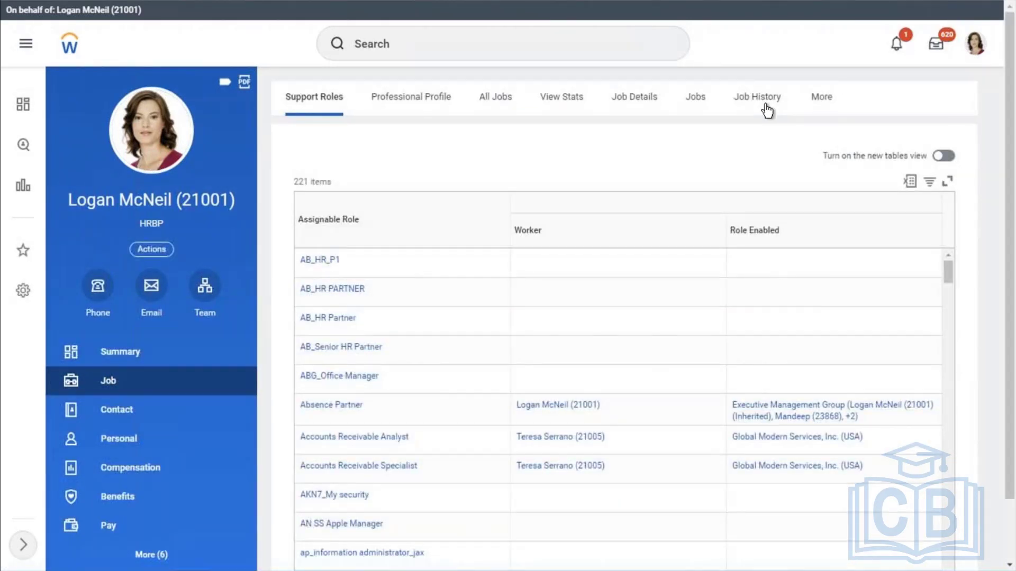
left_click(815, 104)
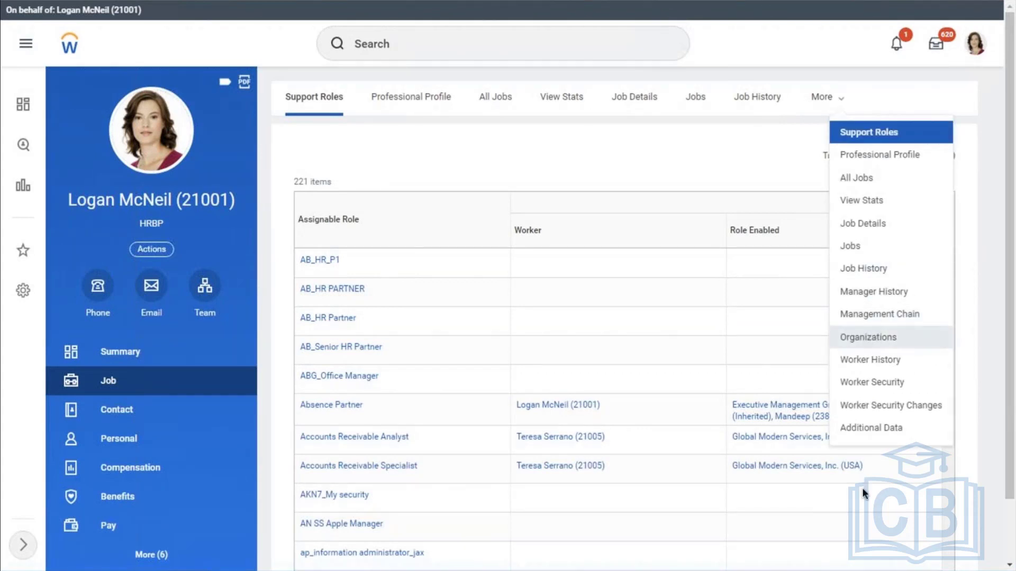
left_click(862, 376)
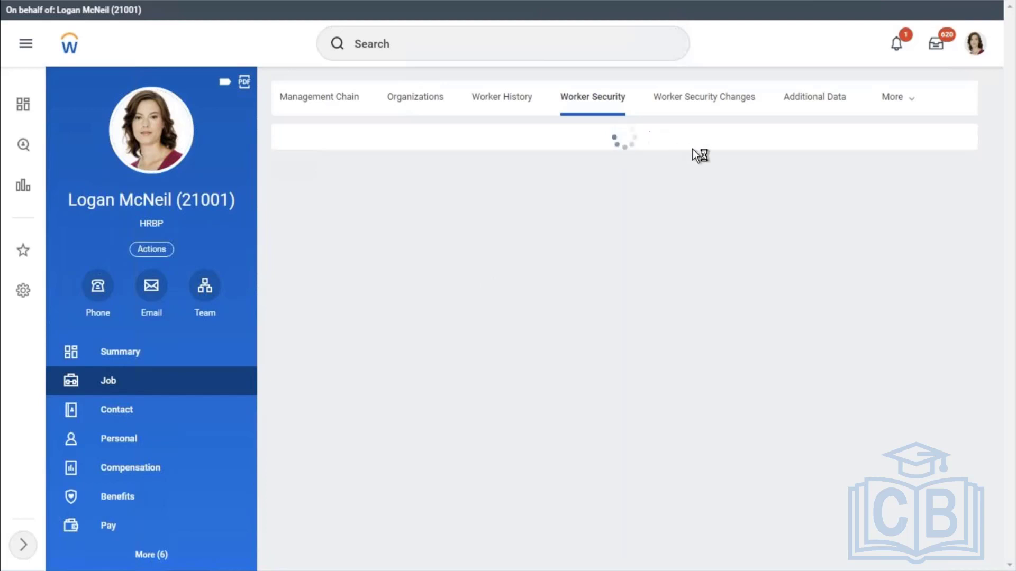
left_click(497, 106)
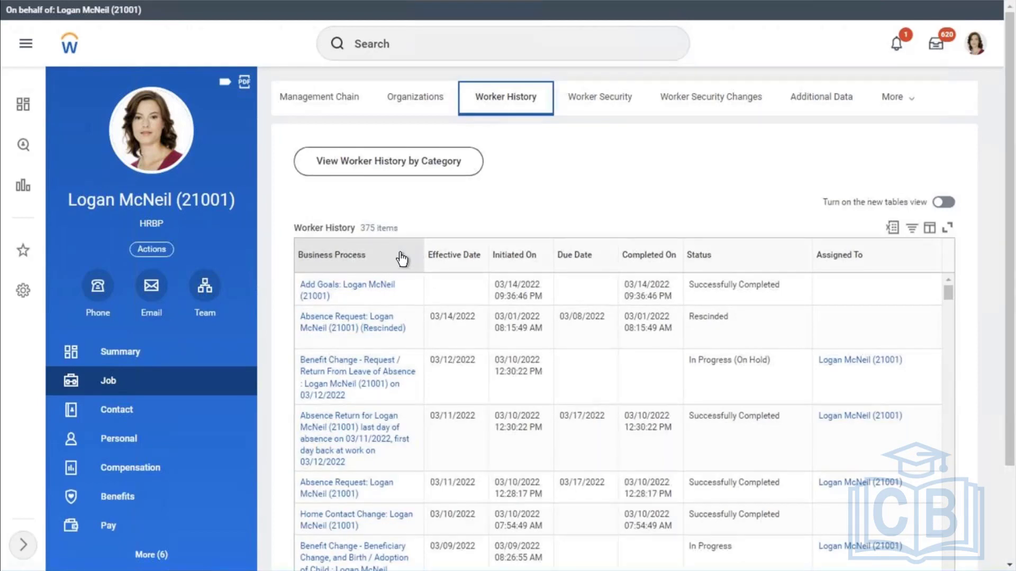
Cancel the 03/12/2022 Request / Return From Leave of Absence benefit change with the comment "test", and dismiss the confirmation.
left_click(356, 397)
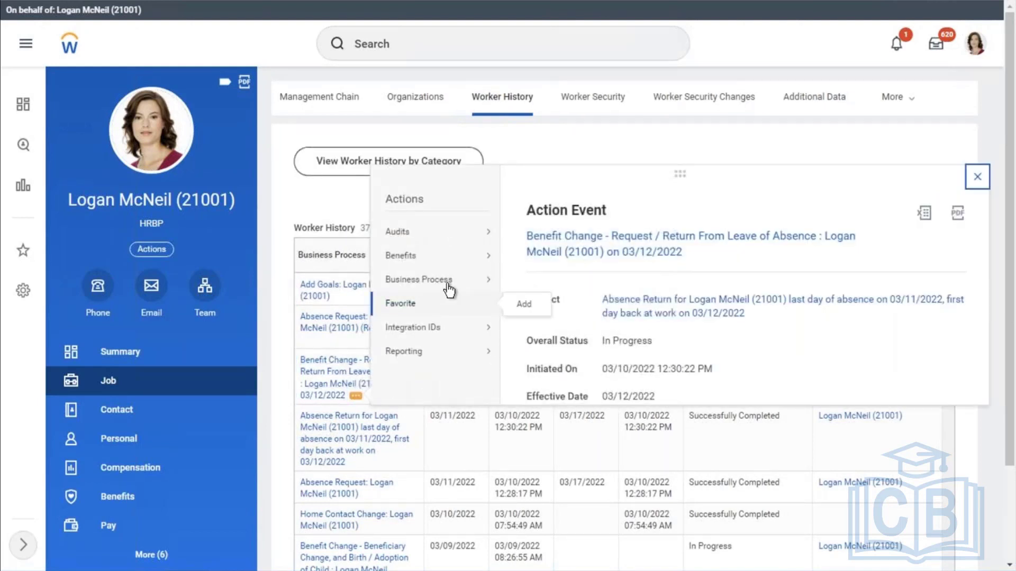
mouse_move(449, 285)
left_click(524, 280)
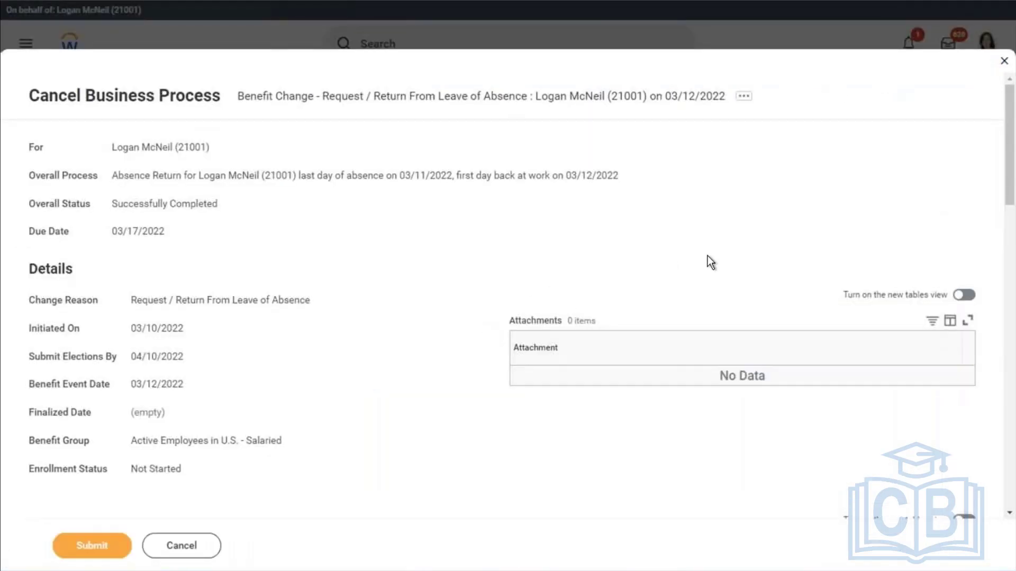
scroll(709, 261, "down", 4)
scroll(710, 261, "down", 7)
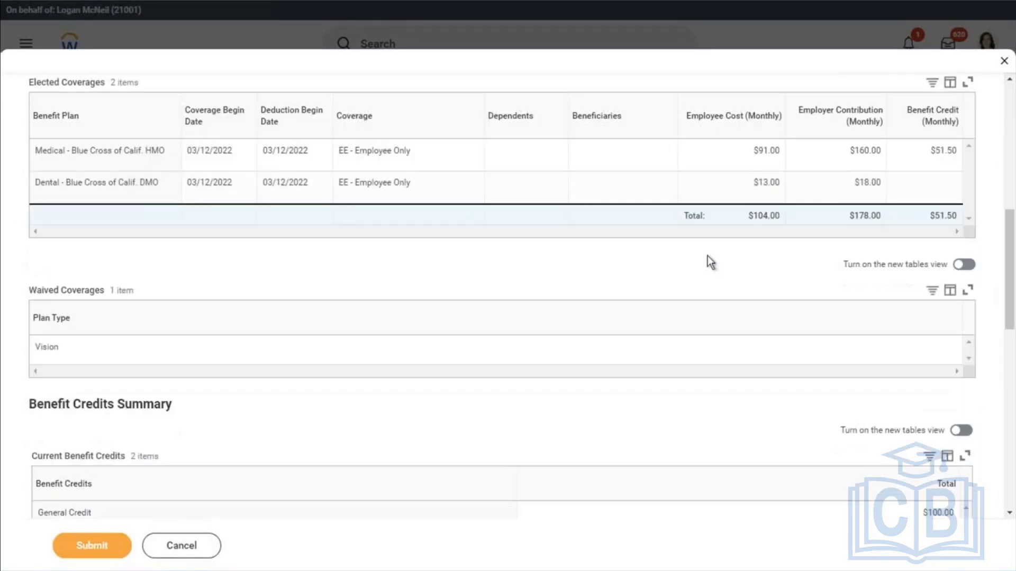
scroll(706, 255, "down", 5)
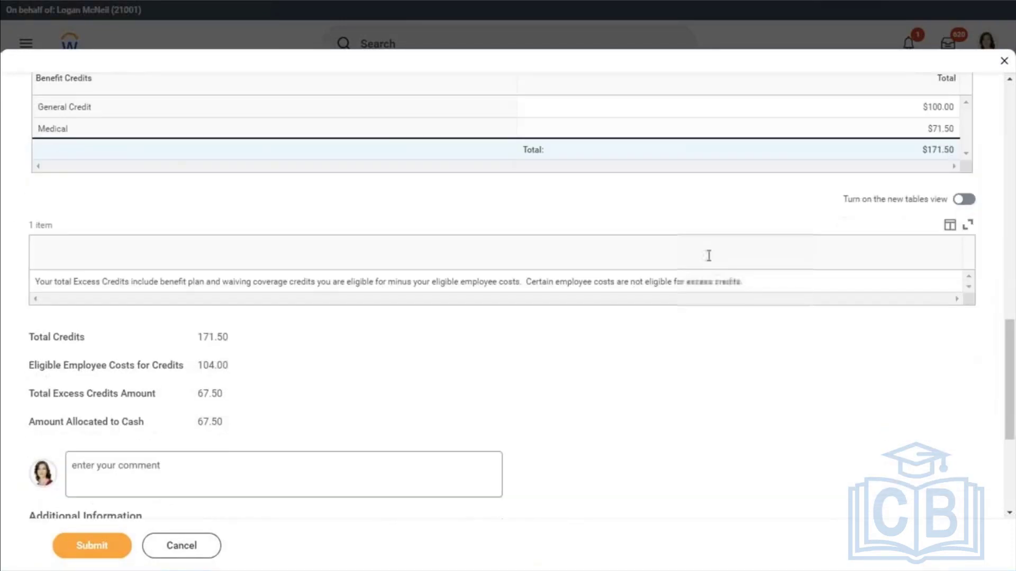
left_click(281, 394)
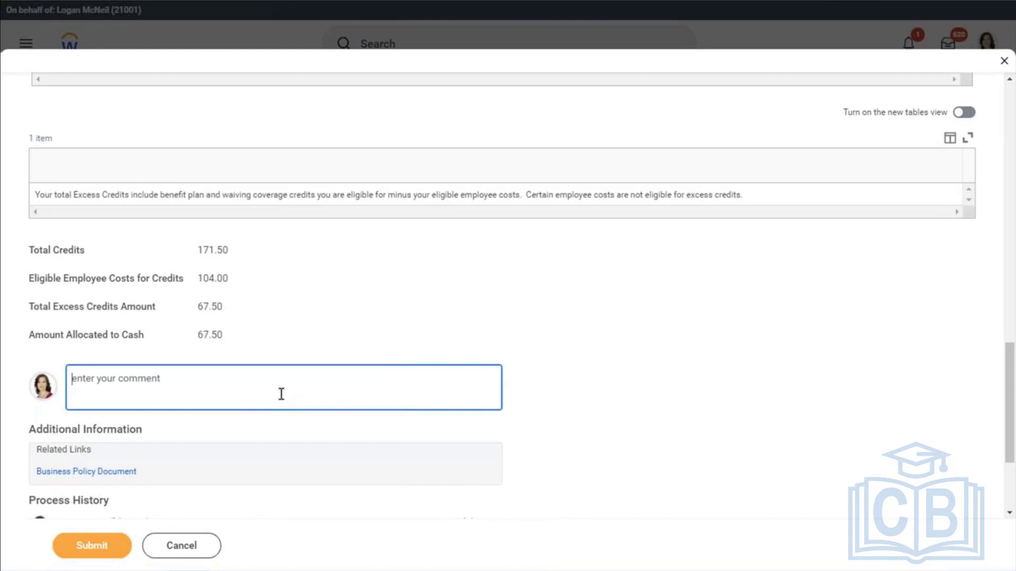
type("test")
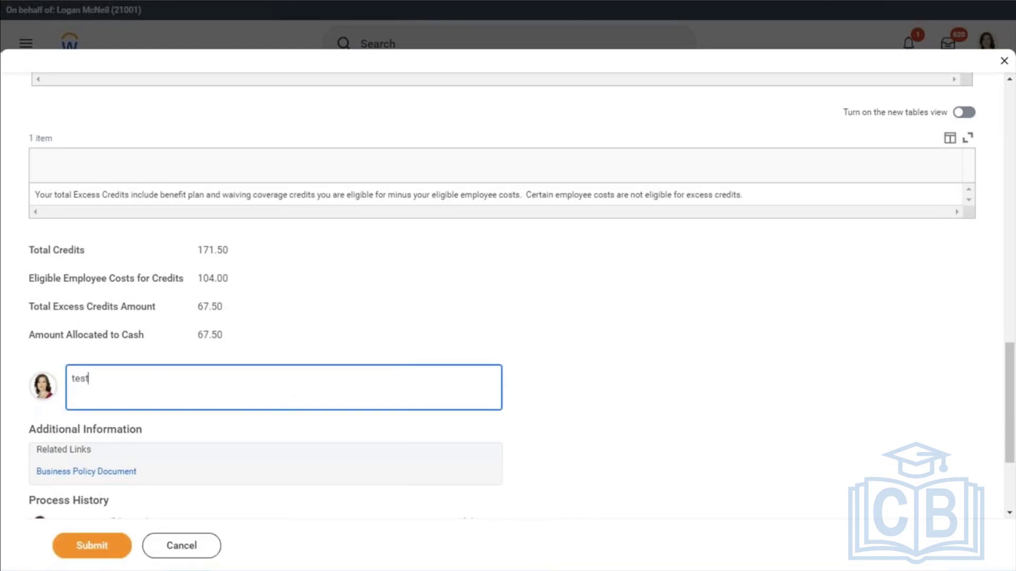
left_click(77, 550)
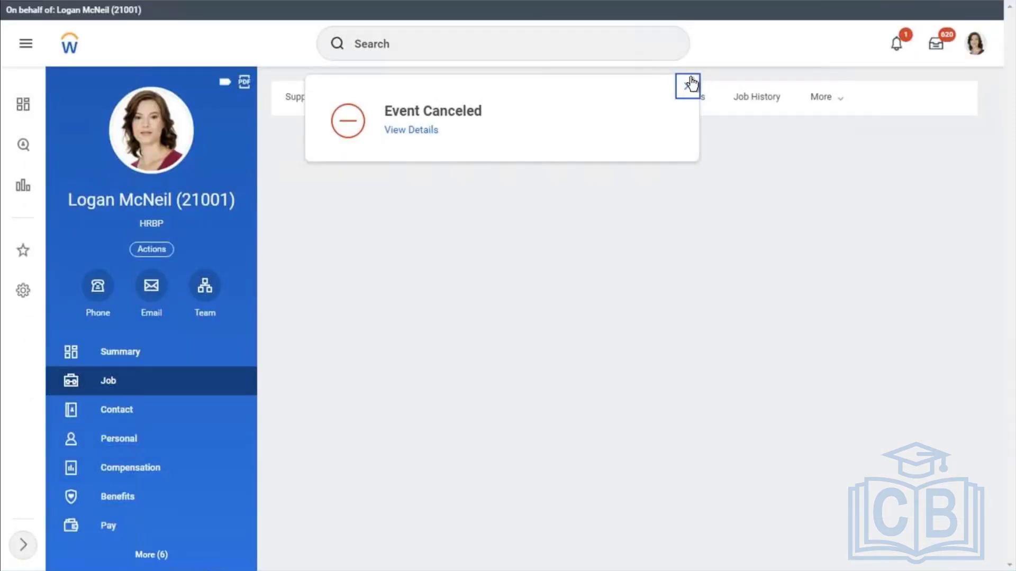
left_click(687, 86)
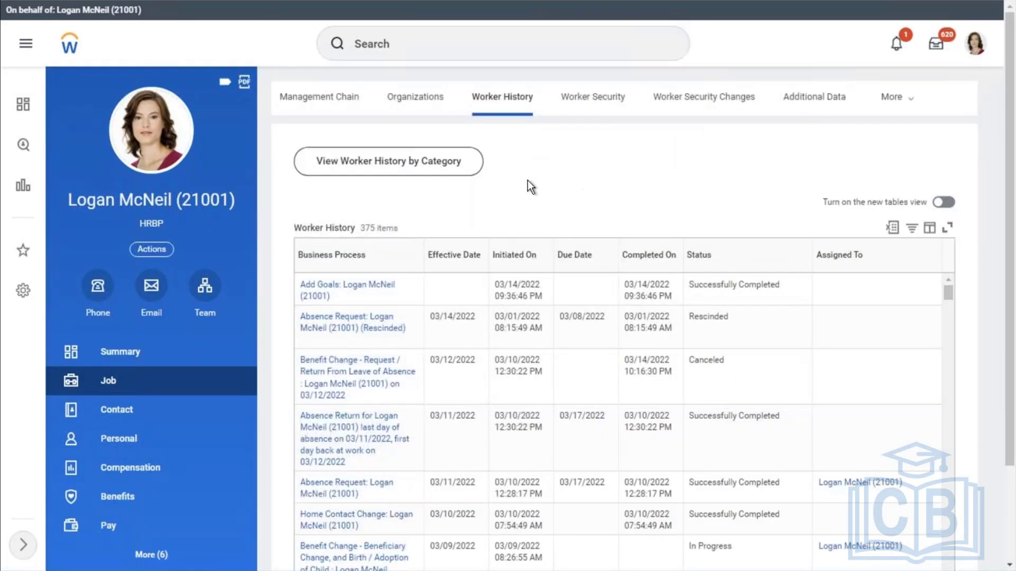
View the worker history by category and examine the Benefits events and their statuses for unfinished enrollment events.
left_click(377, 168)
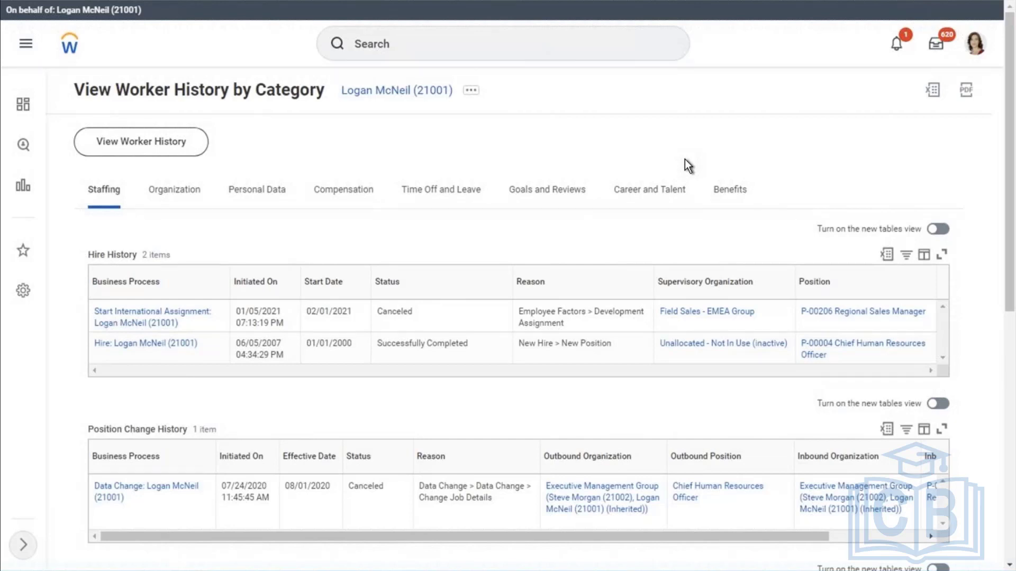
left_click(723, 197)
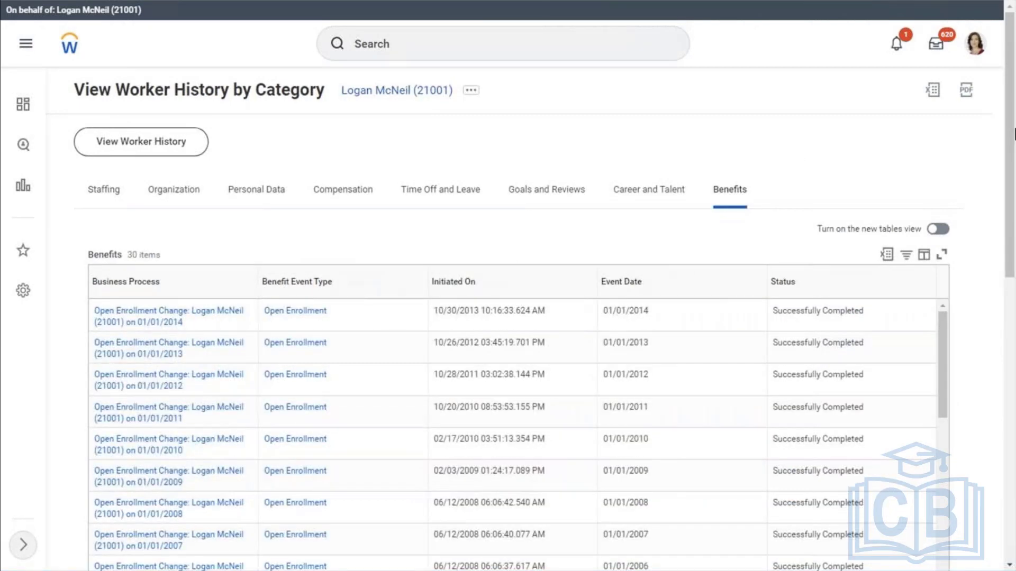
scroll(1013, 217, "down", 3)
scroll(1013, 349, "down", 6)
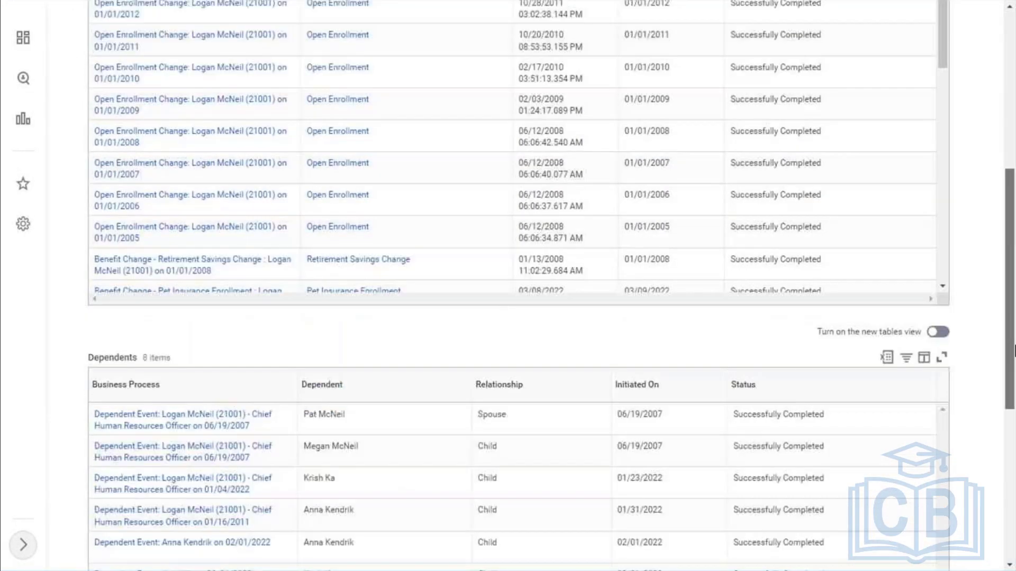
left_click_drag(1013, 390, 1013, 469)
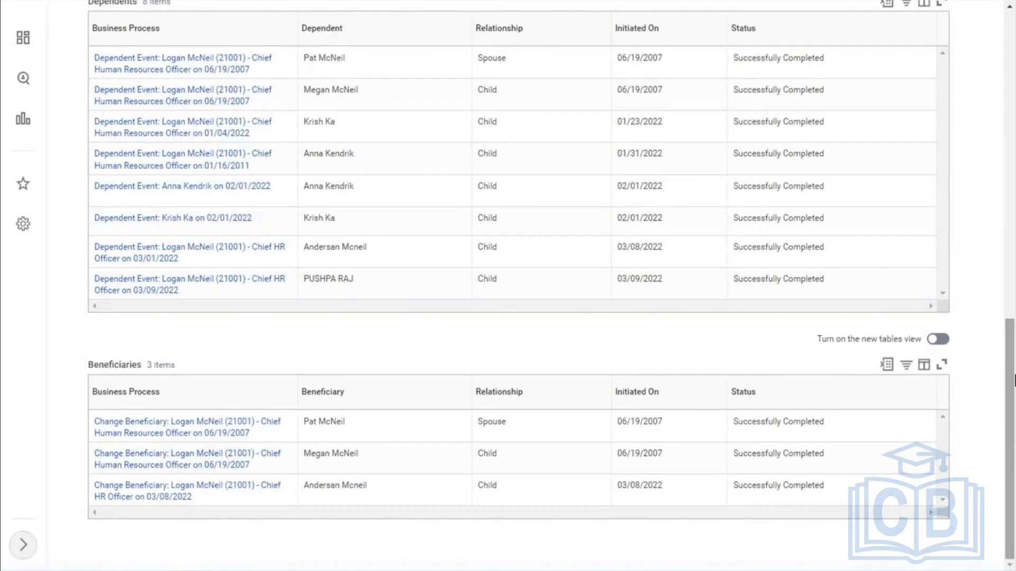
left_click_drag(1014, 380, 1014, 206)
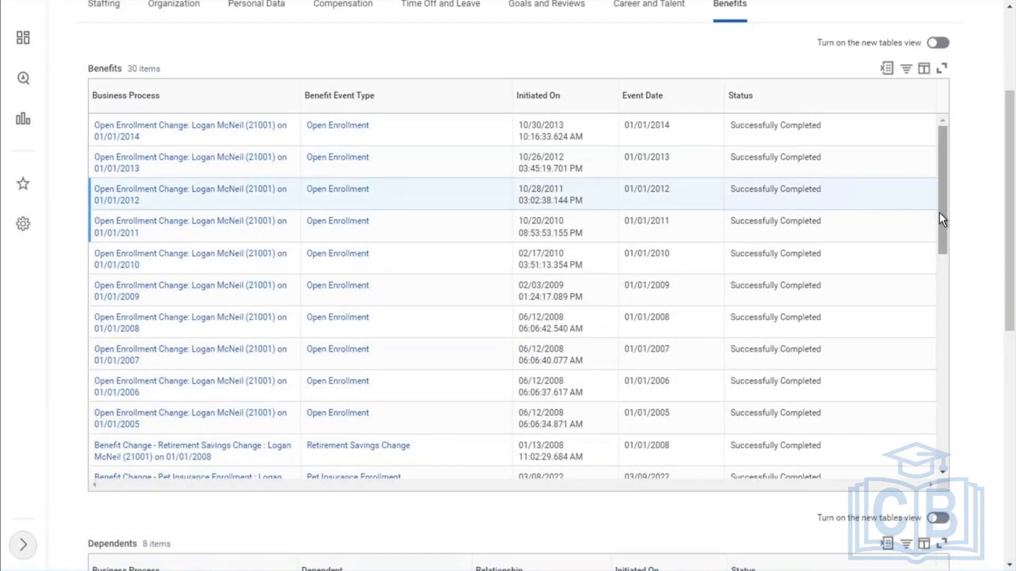
left_click_drag(938, 213, 939, 319)
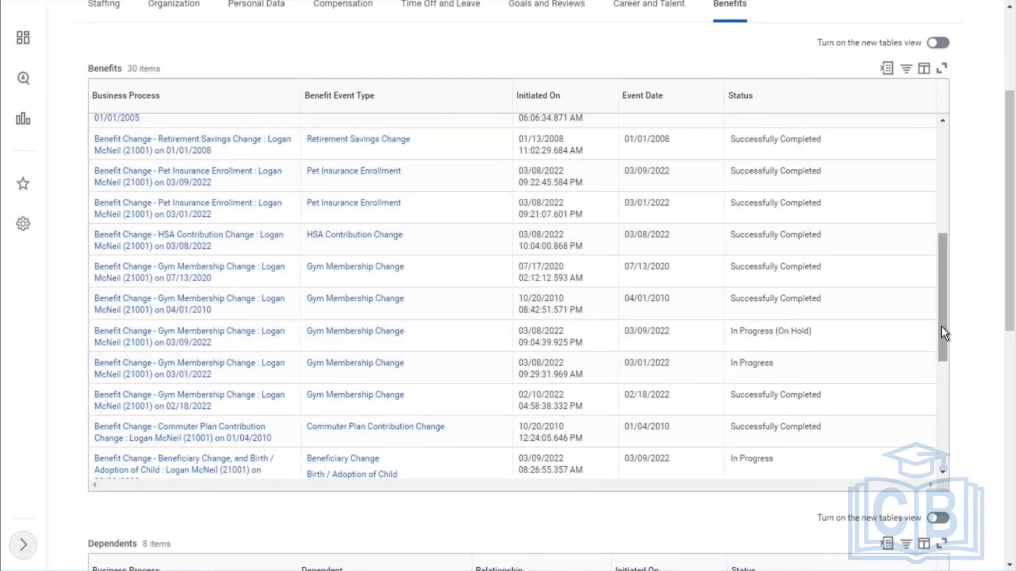
left_click_drag(941, 326, 941, 427)
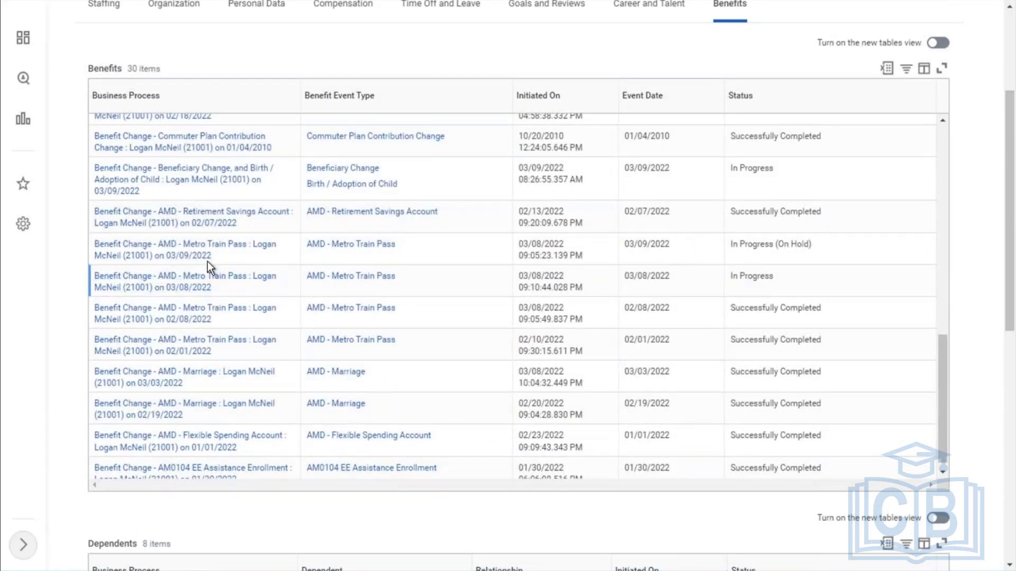
Cancel the 03/09/2022 AMD - Metro Train Pass benefit change with the comment "test", and dismiss the confirmation.
mouse_move(219, 263)
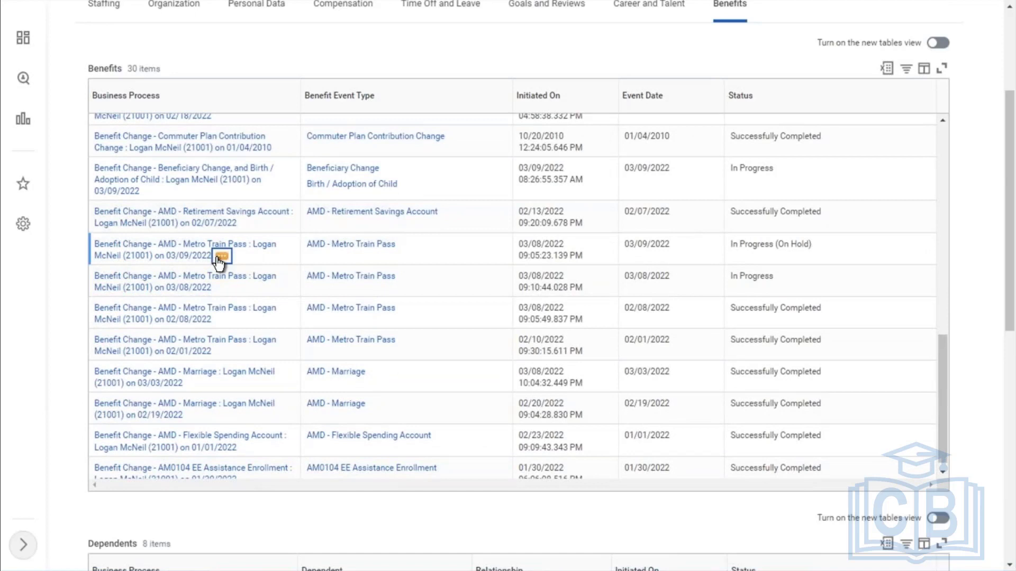
left_click(221, 258)
mouse_move(328, 360)
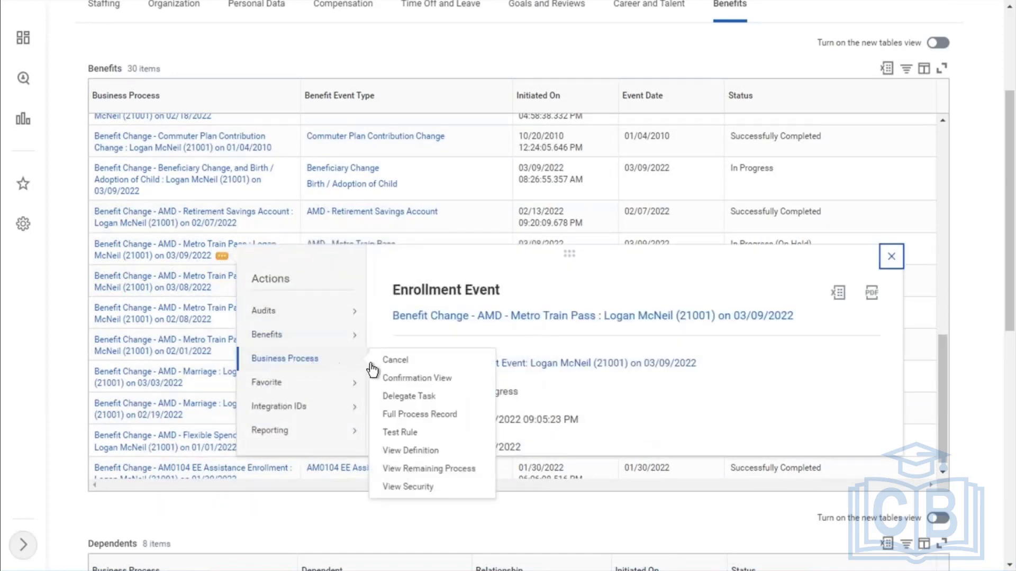
left_click(403, 361)
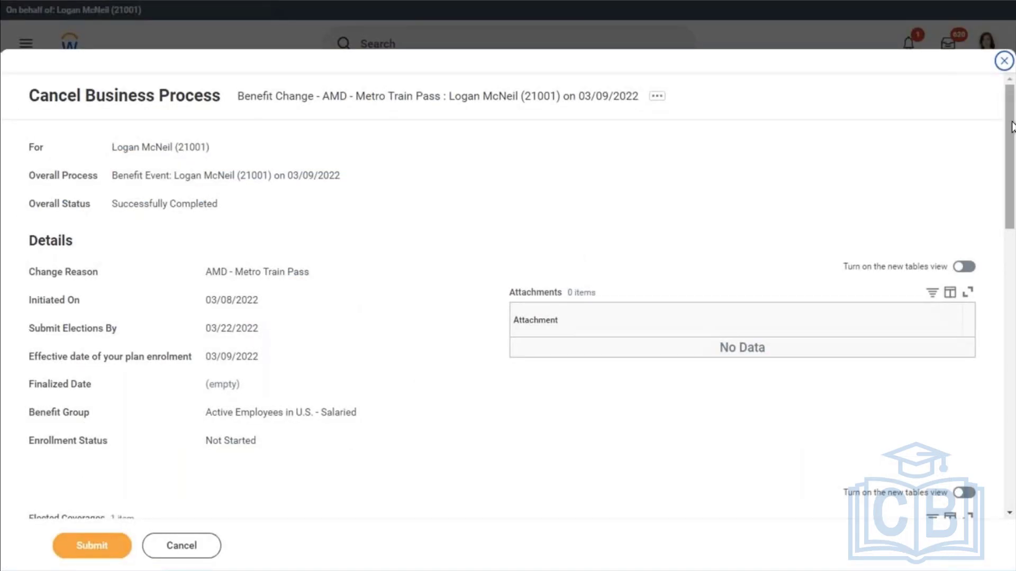
scroll(1013, 318, "down", 15)
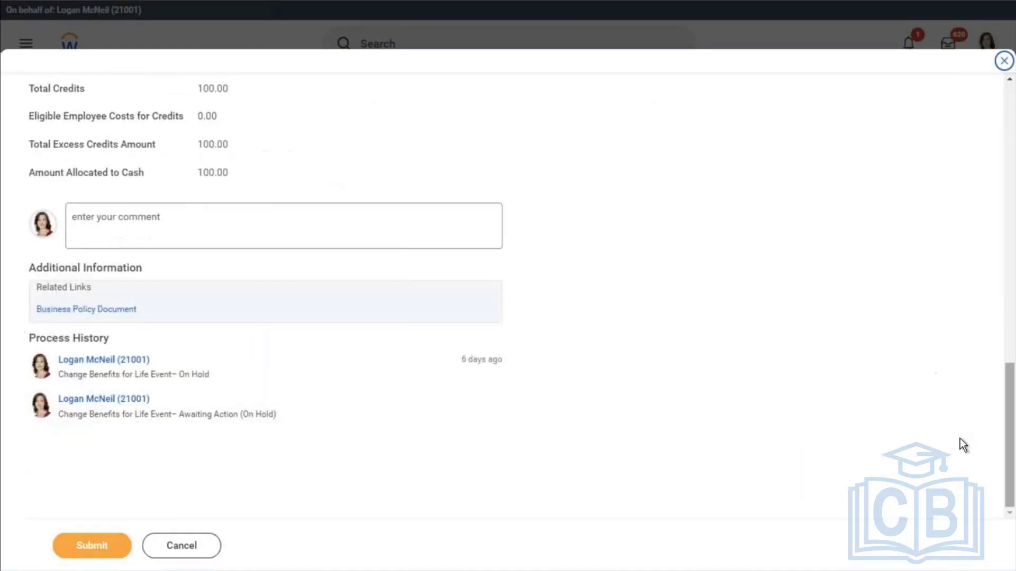
left_click(129, 227)
type("test")
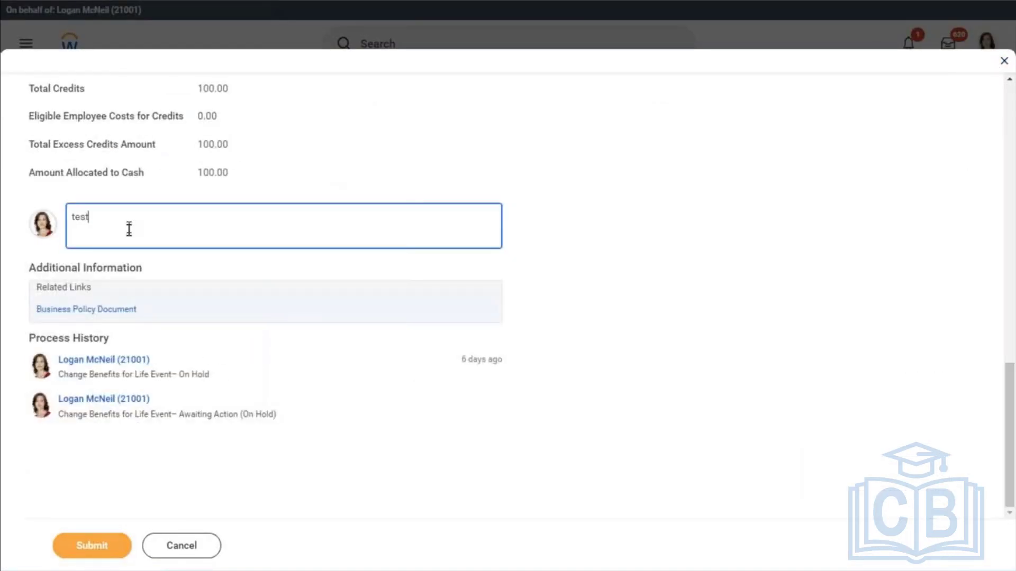
left_click(88, 547)
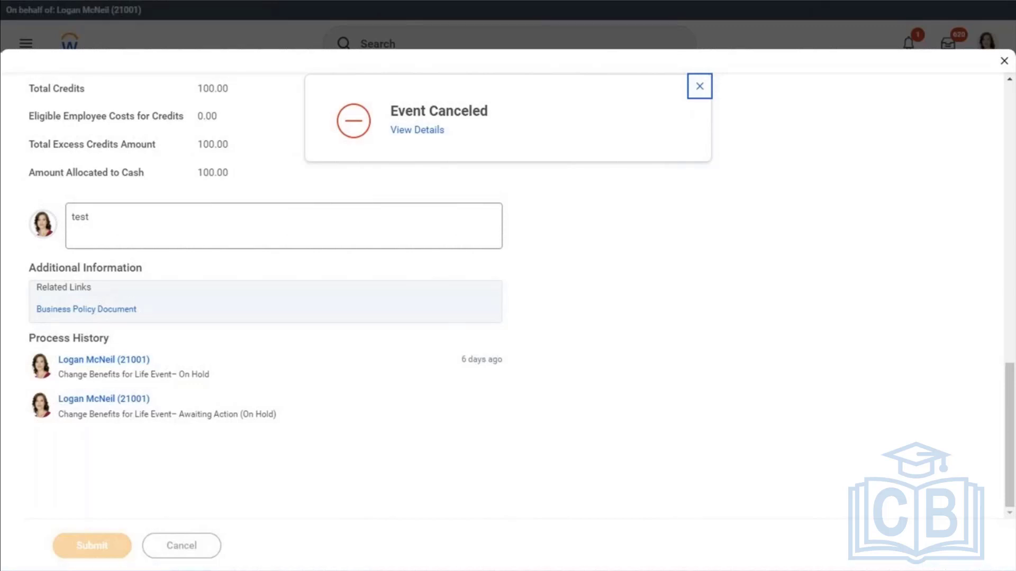
left_click(699, 87)
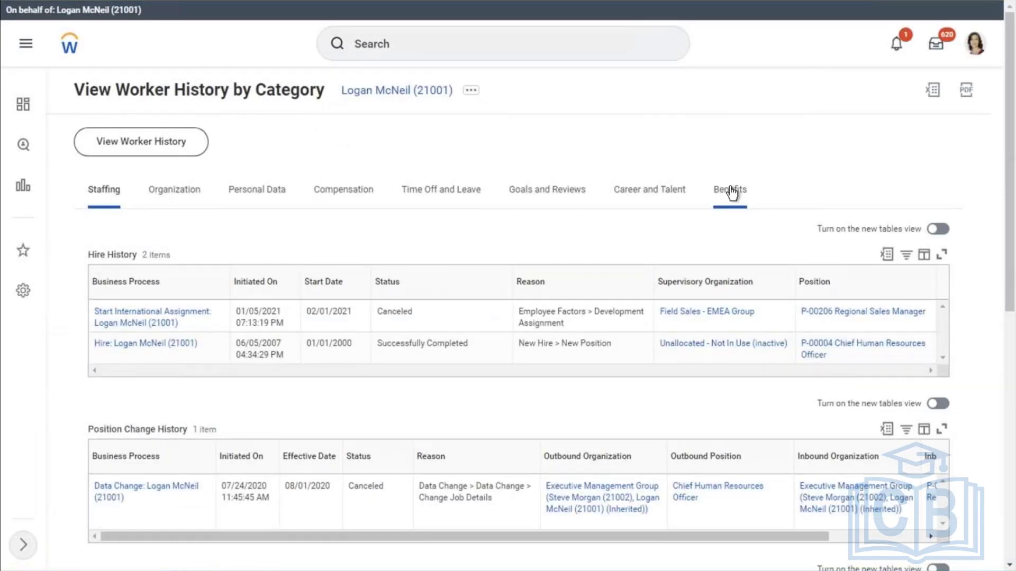
Cancel the enrollment for the 03/09/2022 Beneficiary Change, and Birth / Adoption of Child benefit change in the Benefits history, and close the confirmation.
left_click(732, 194)
left_click_drag(1013, 273, 1013, 508)
scroll(1013, 492, "down", 2)
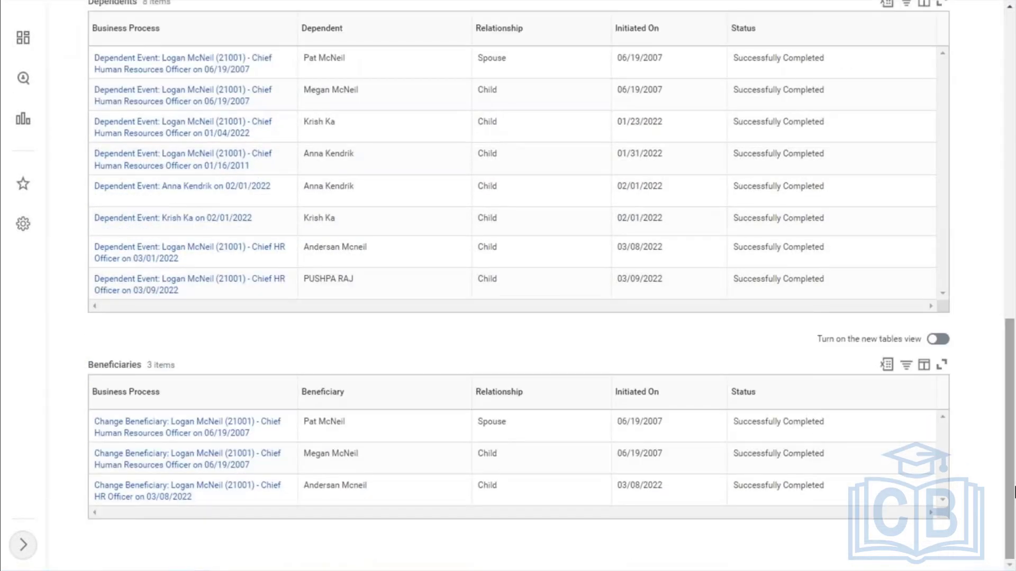
scroll(1014, 328, "up", 6)
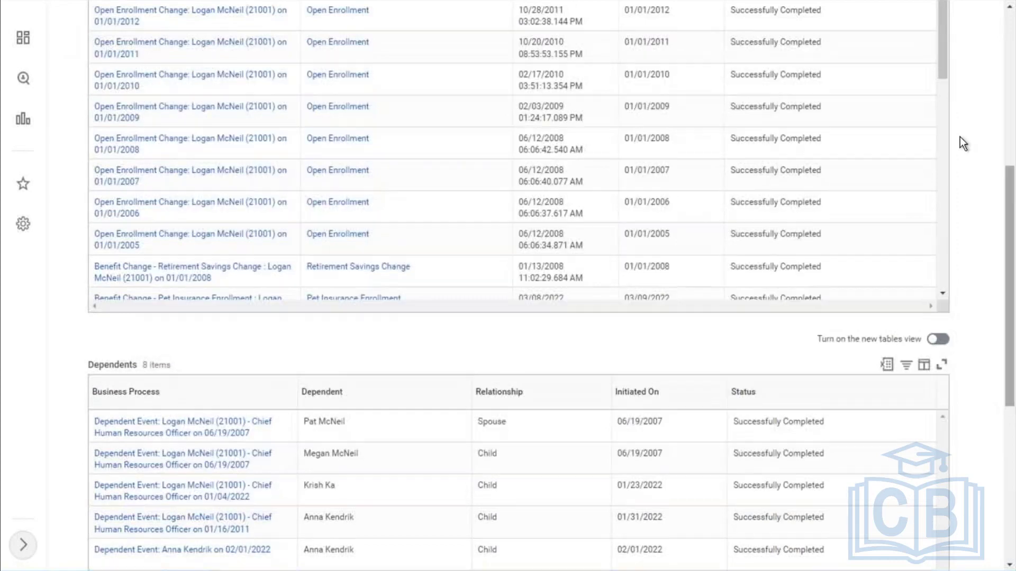
scroll(945, 134, "down", 5)
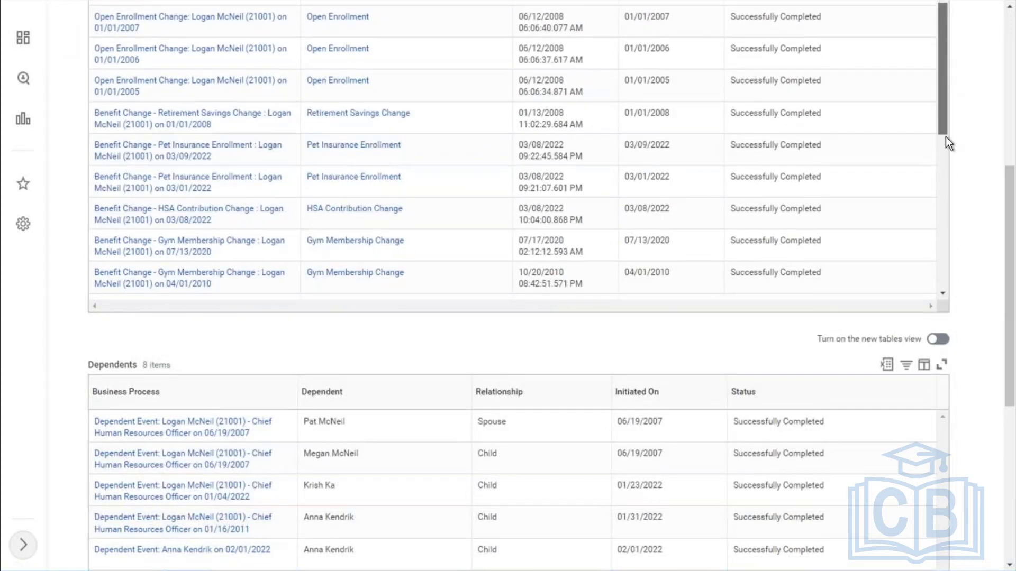
scroll(950, 210, "down", 1)
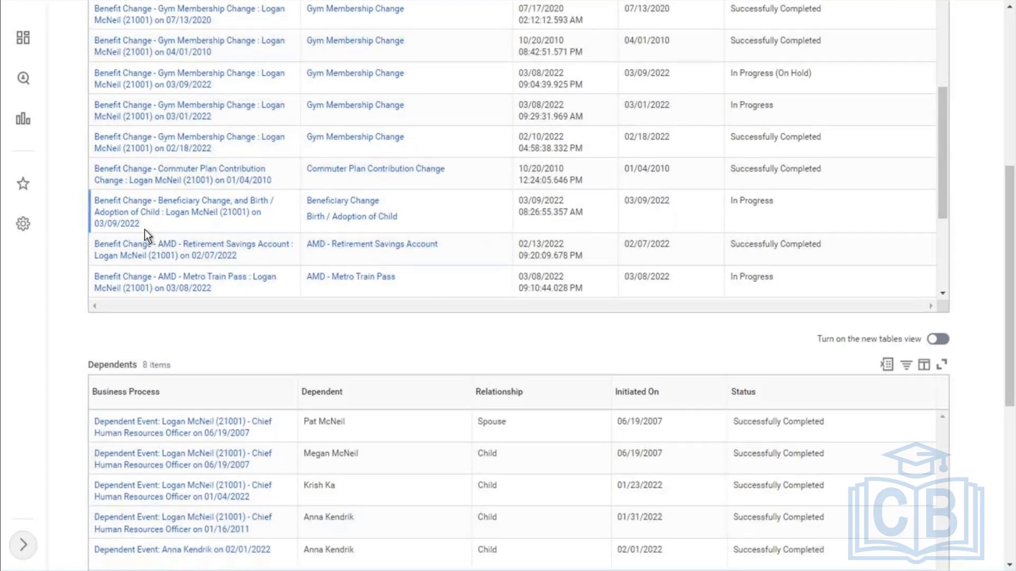
left_click(150, 226)
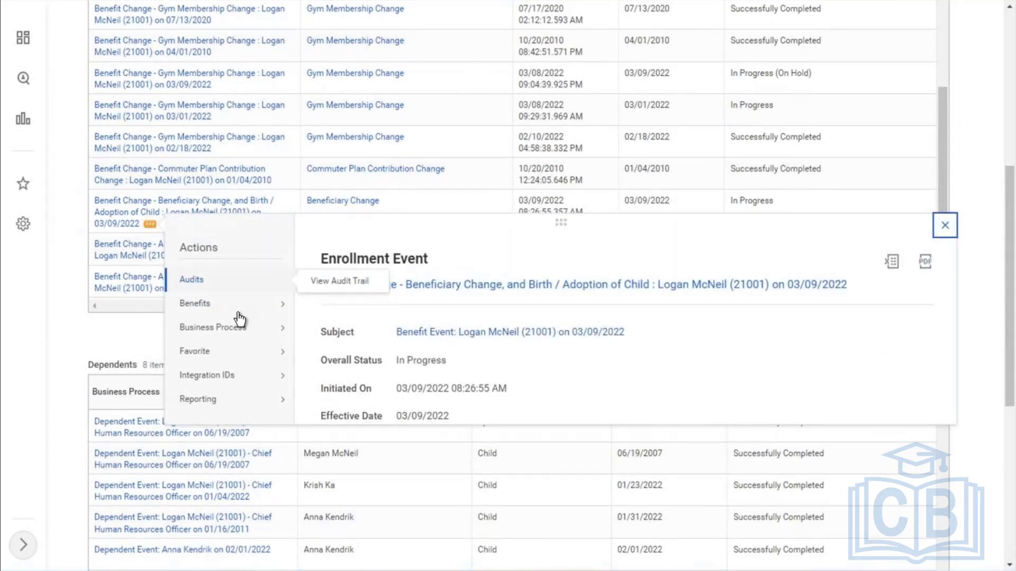
mouse_move(238, 312)
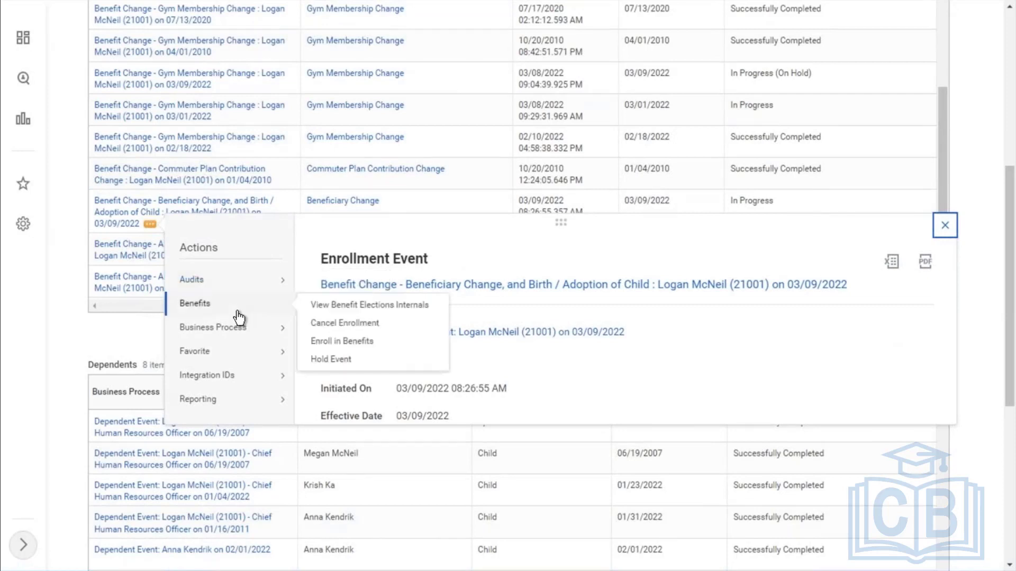
left_click(345, 324)
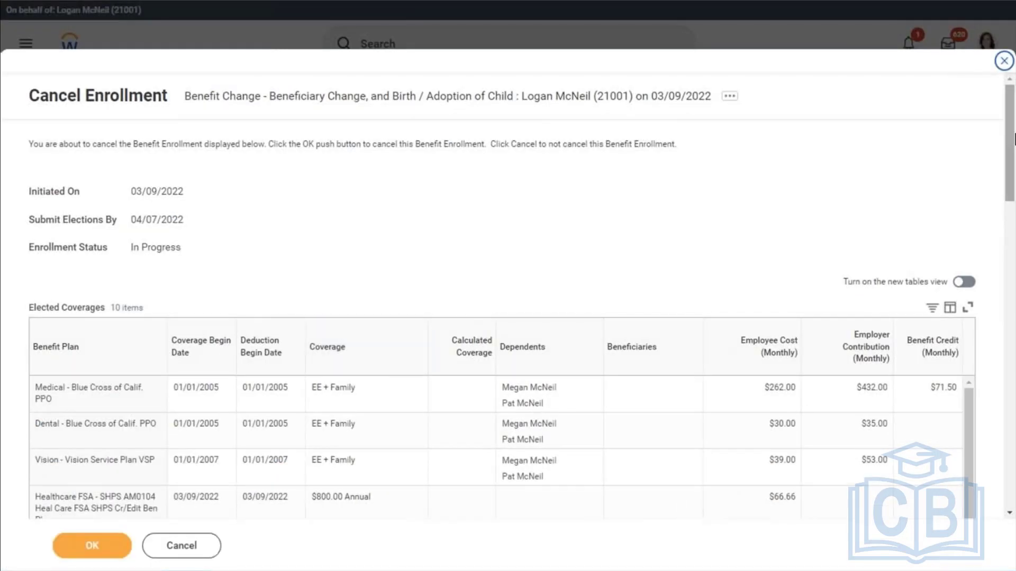
scroll(1014, 260, "down", 15)
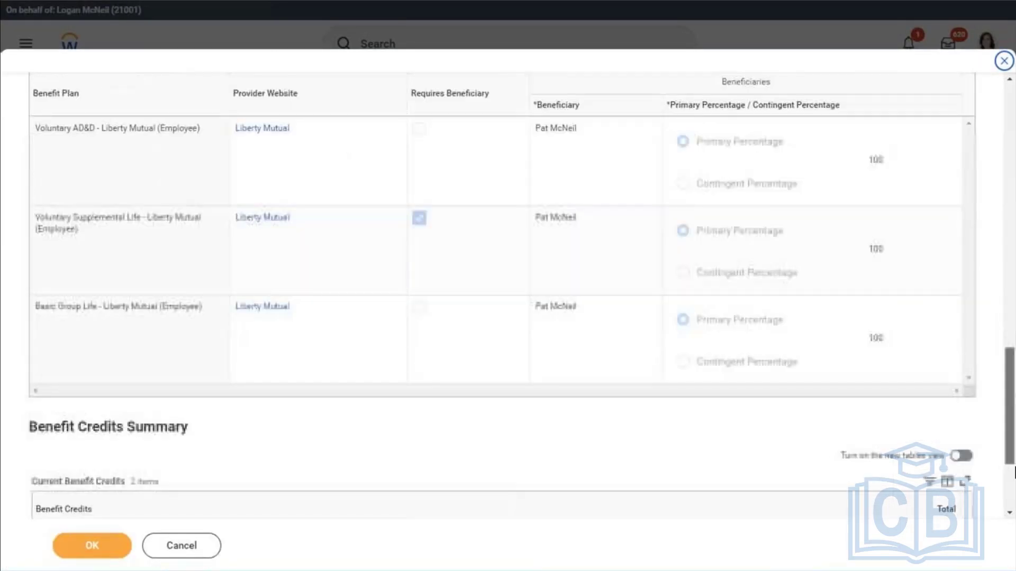
scroll(1015, 545, "down", 5)
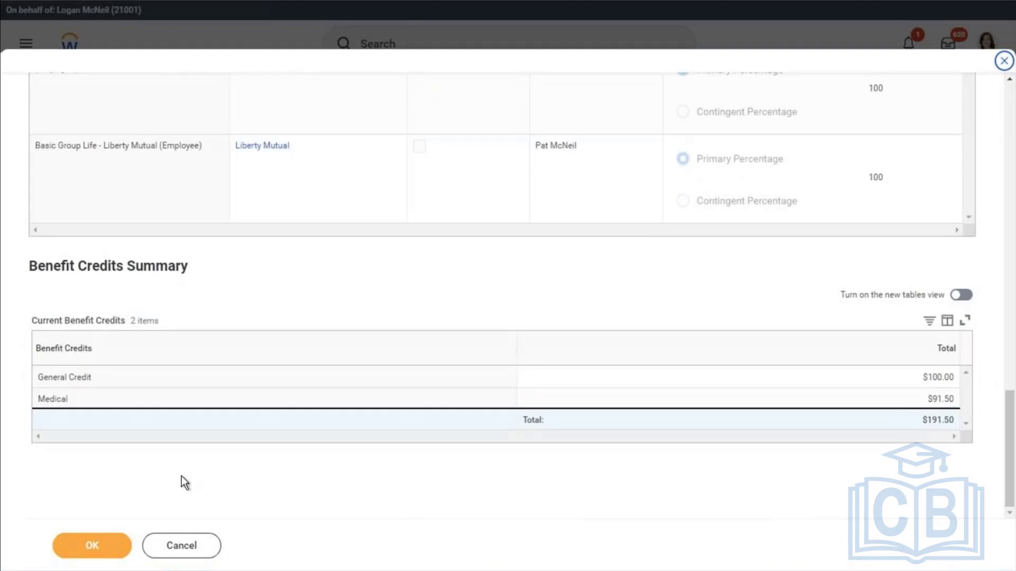
left_click(99, 547)
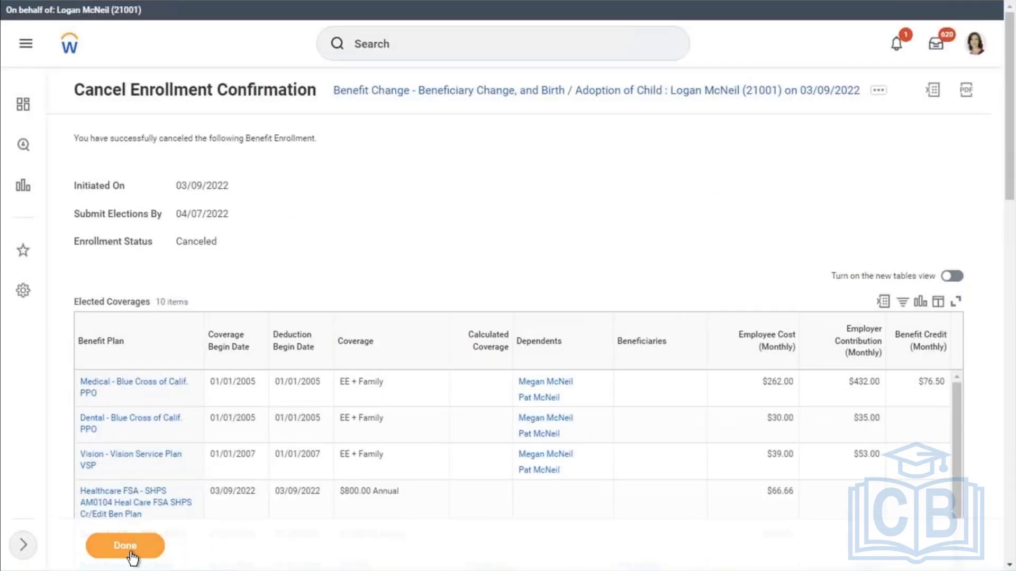
left_click(131, 558)
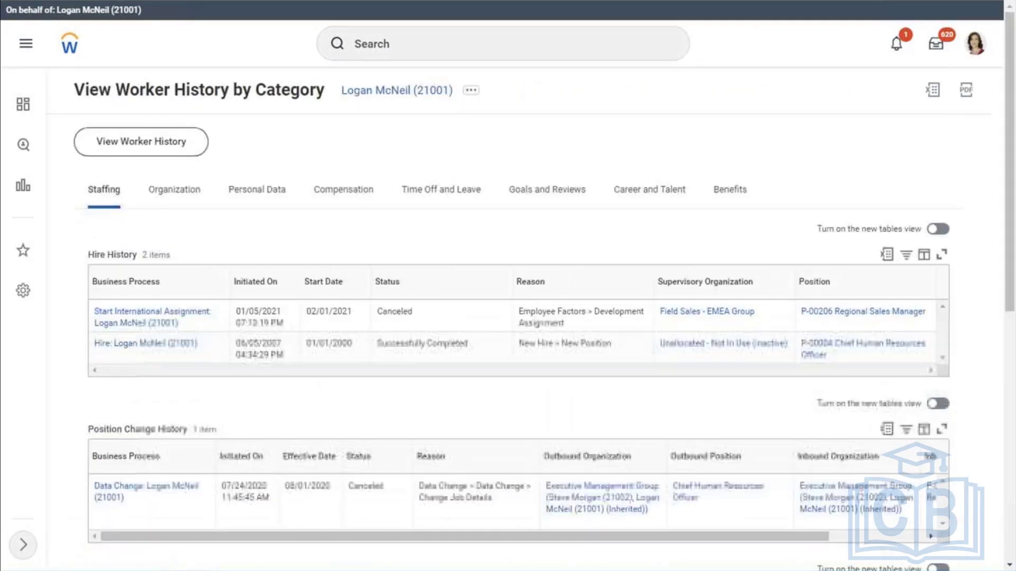
Cancel the 03/09/2022 Gym Membership Change business process from the Benefits history with the comment "test", and dismiss the confirmation.
left_click(736, 192)
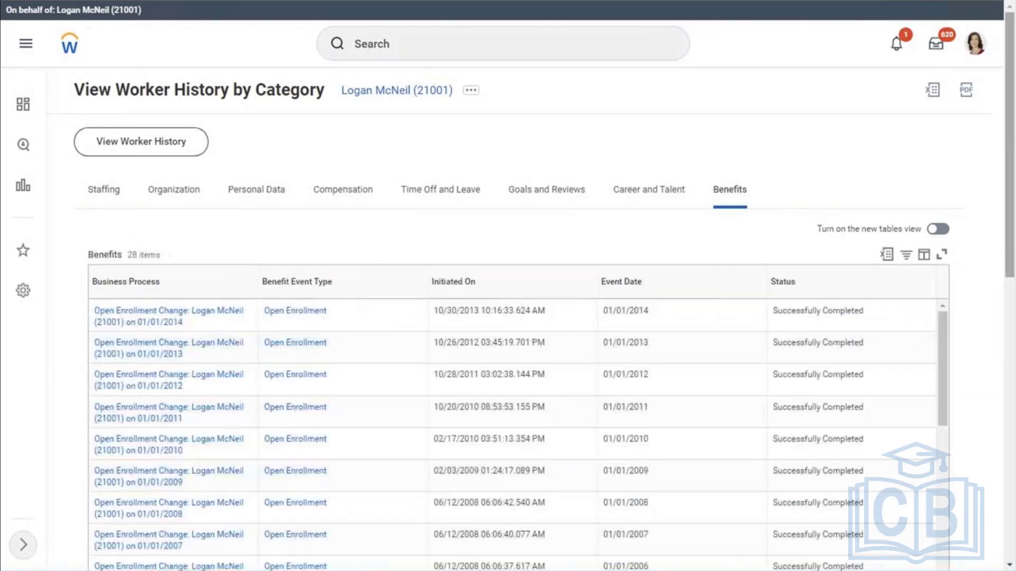
scroll(1010, 212, "down", 3)
left_click_drag(1013, 306, 1014, 518)
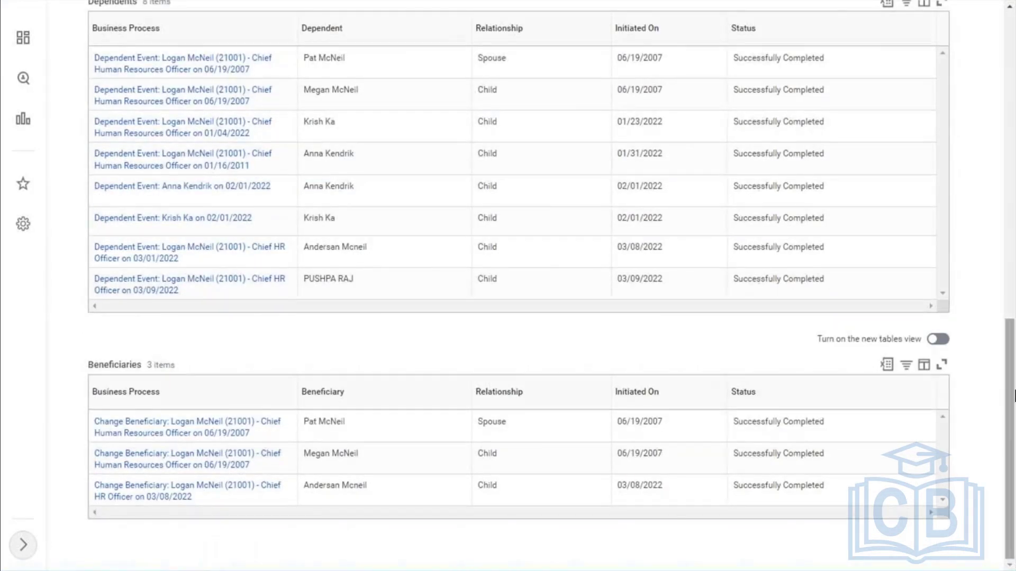
left_click_drag(1013, 320, 1014, 248)
scroll(959, 96, "up", 1)
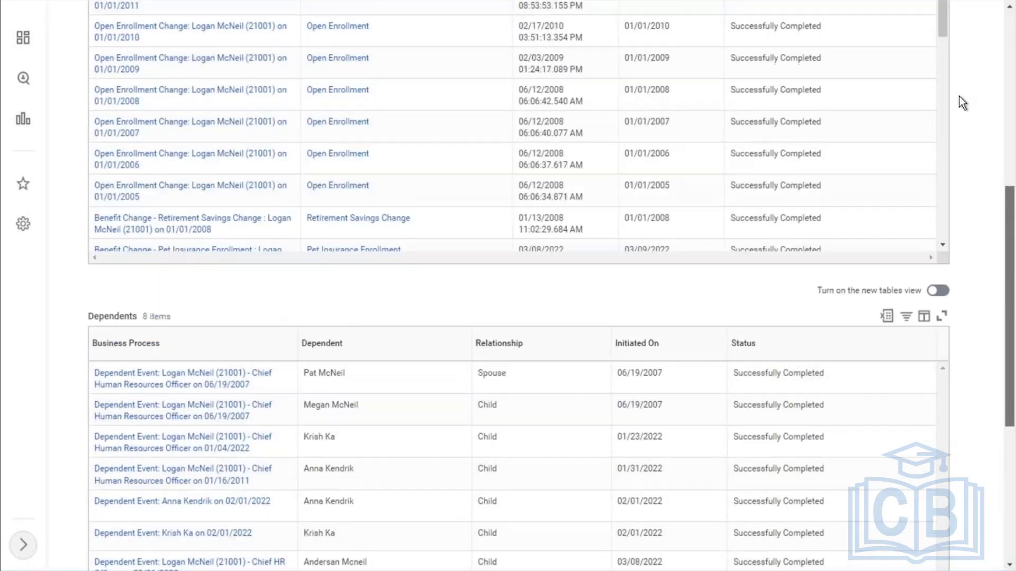
left_click_drag(958, 38, 956, 134)
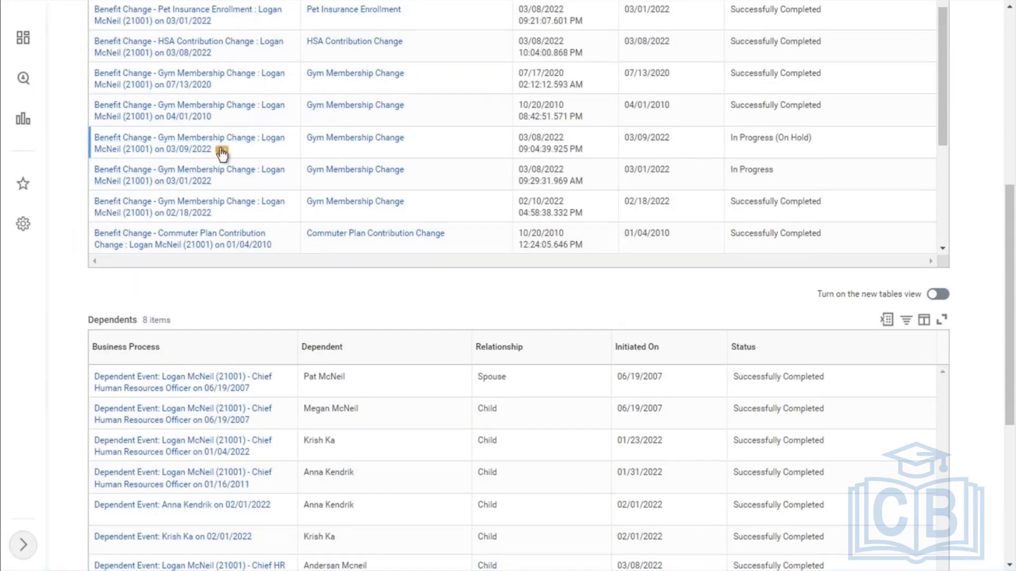
left_click(221, 150)
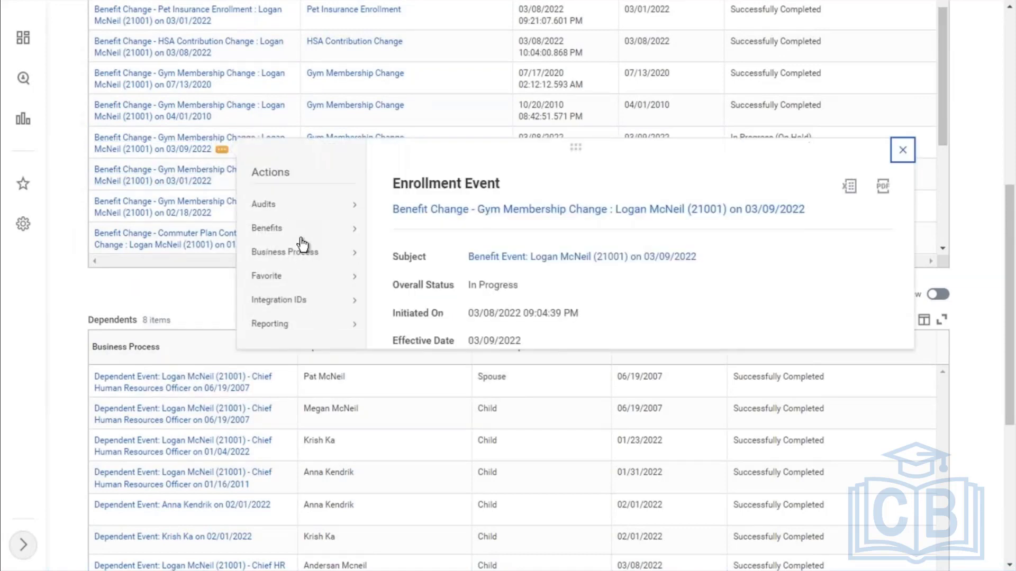
mouse_move(331, 254)
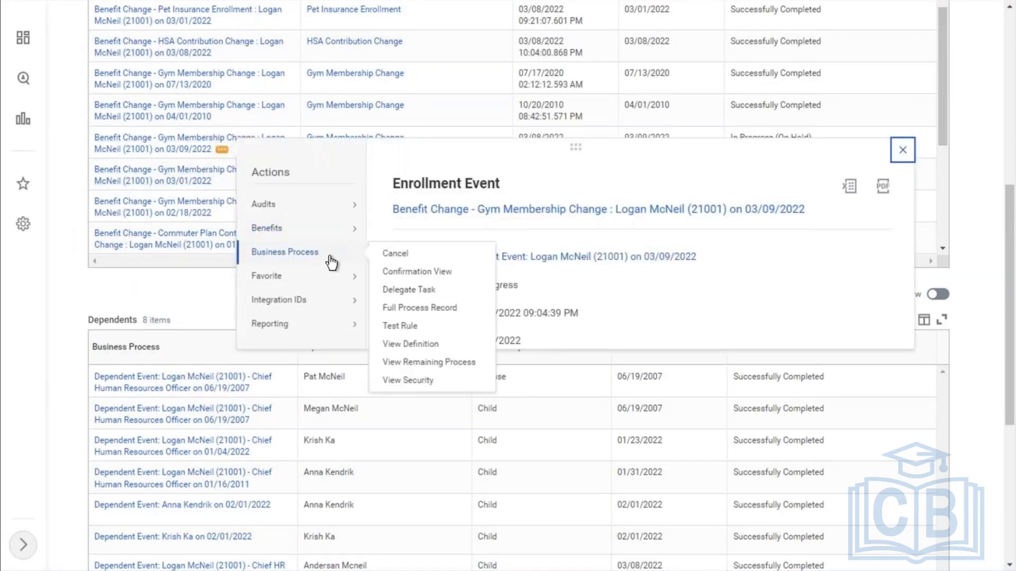
left_click(391, 255)
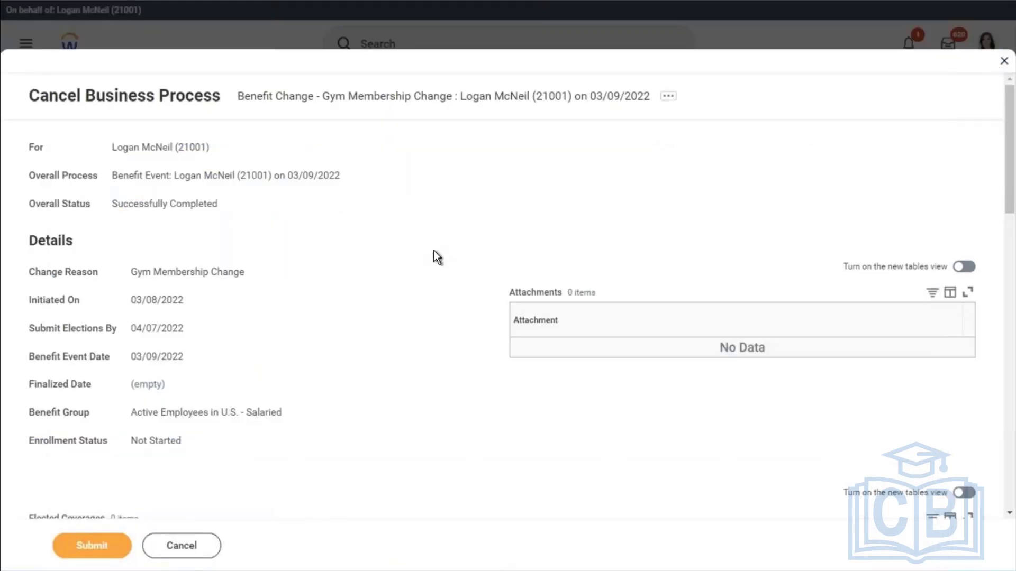
scroll(433, 251, "down", 5)
scroll(435, 258, "down", 12)
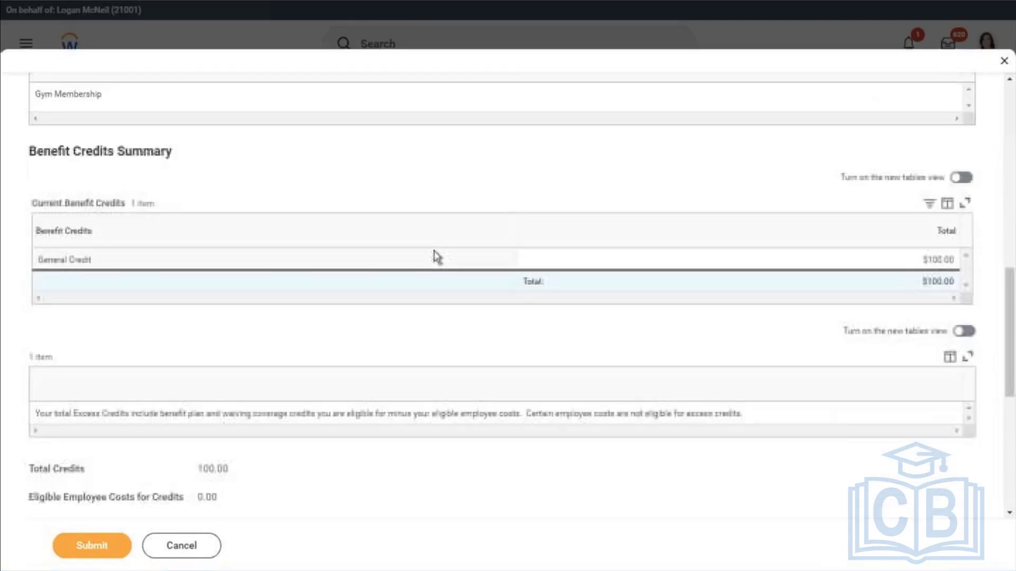
left_click(241, 377)
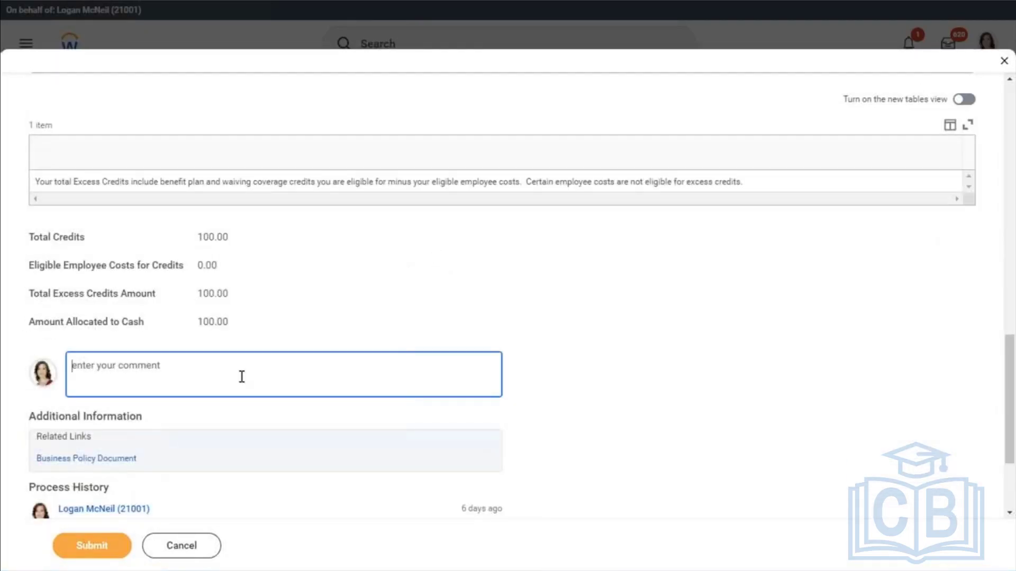
type("test")
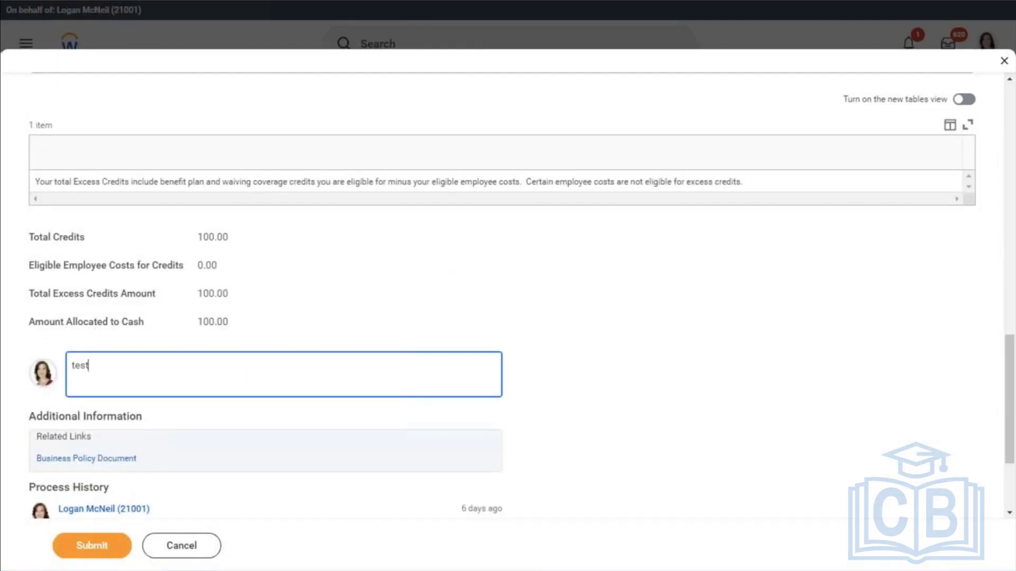
left_click(92, 547)
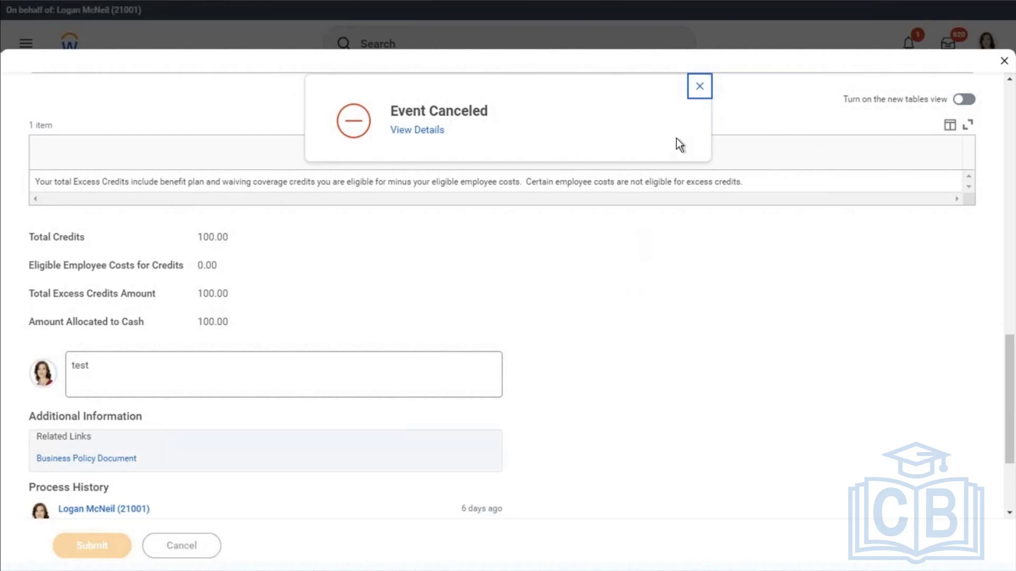
left_click(695, 87)
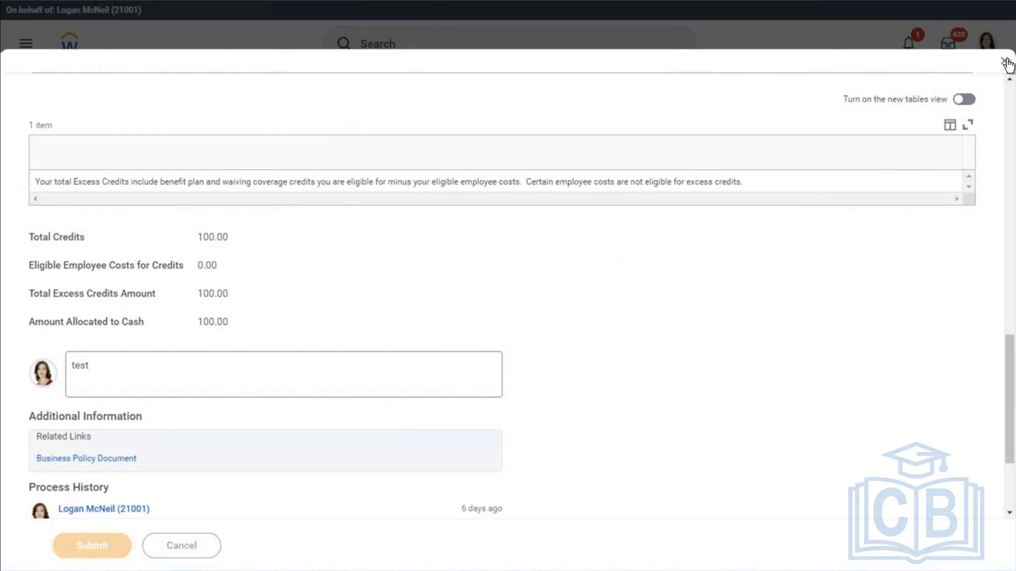
left_click(91, 551)
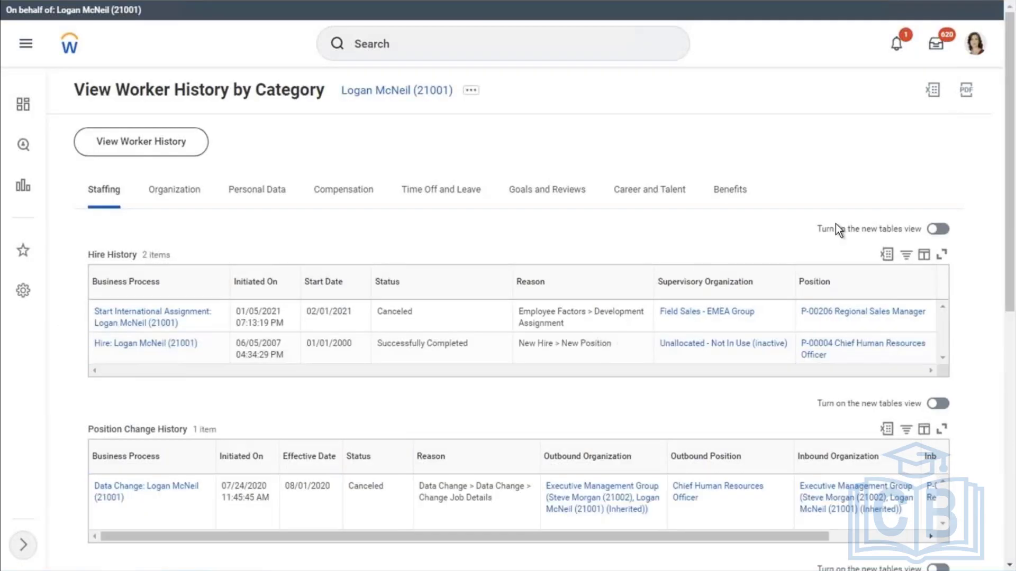
Try to approve the 03/07/2022 AMD - Gym Membership benefit event from the inbox, and discard the review.
left_click(935, 48)
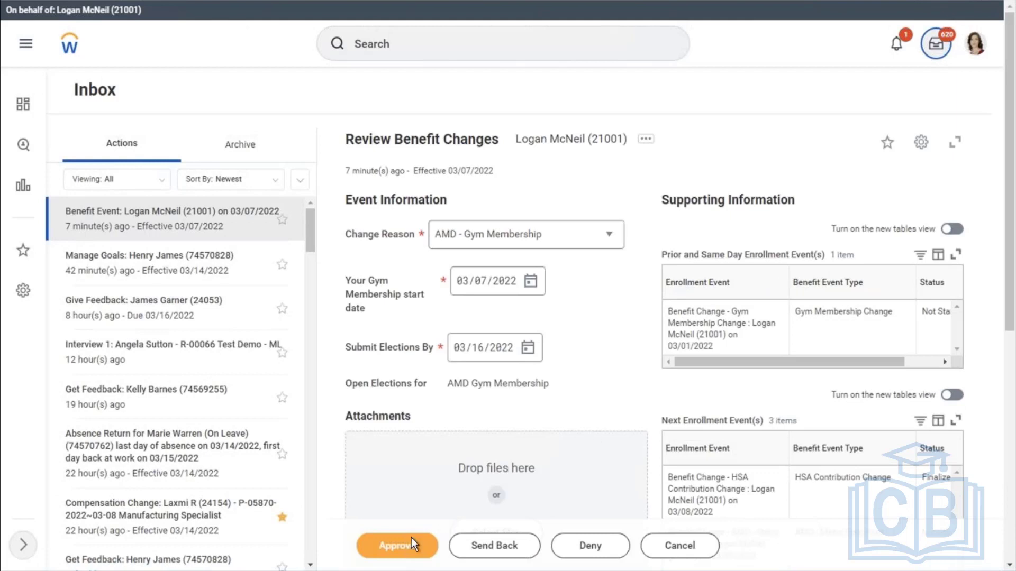
left_click(399, 547)
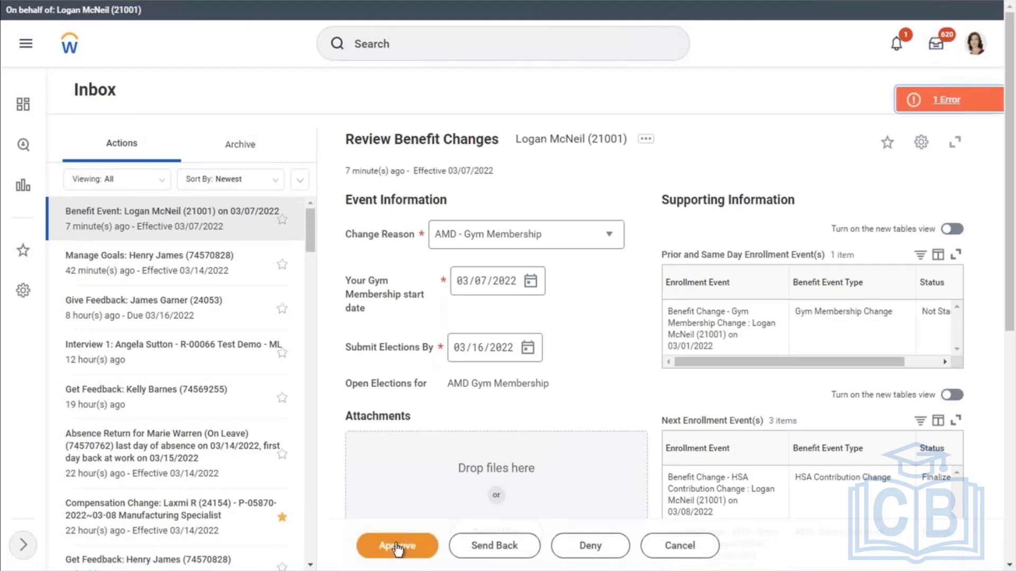
left_click(692, 547)
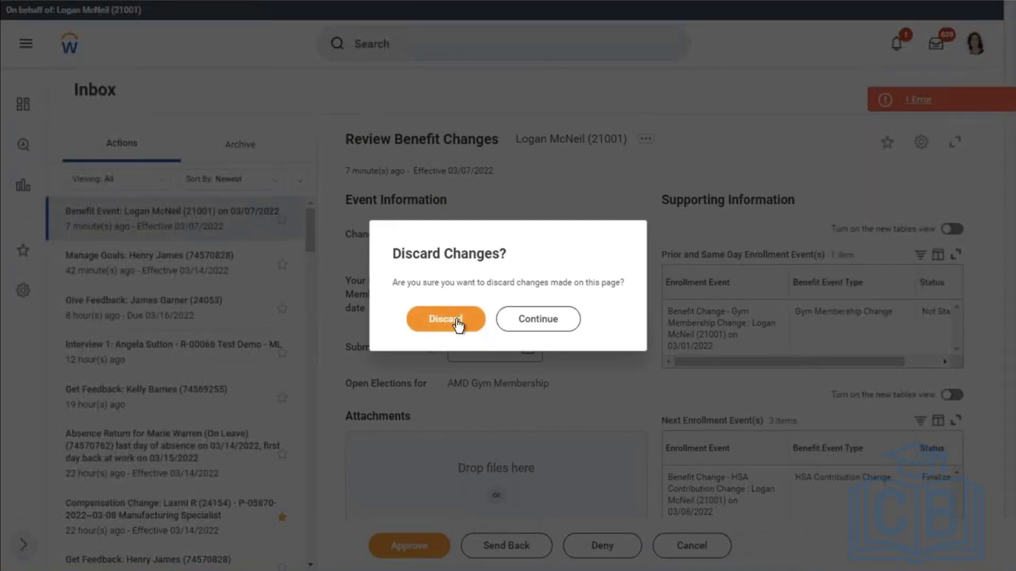
left_click(456, 321)
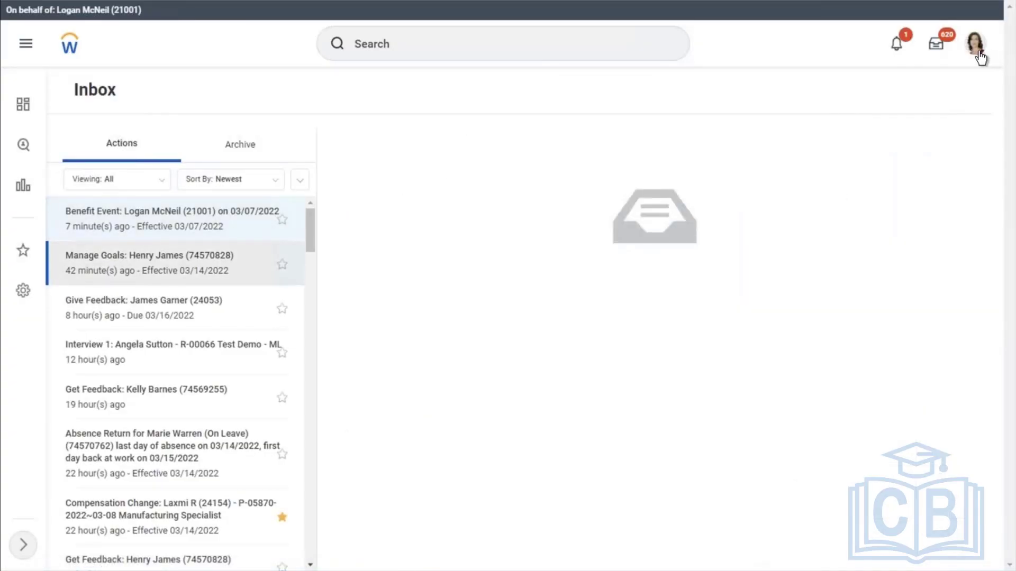
Open the worker's own profile and display the Worker History in its Job section.
left_click(976, 45)
left_click(891, 188)
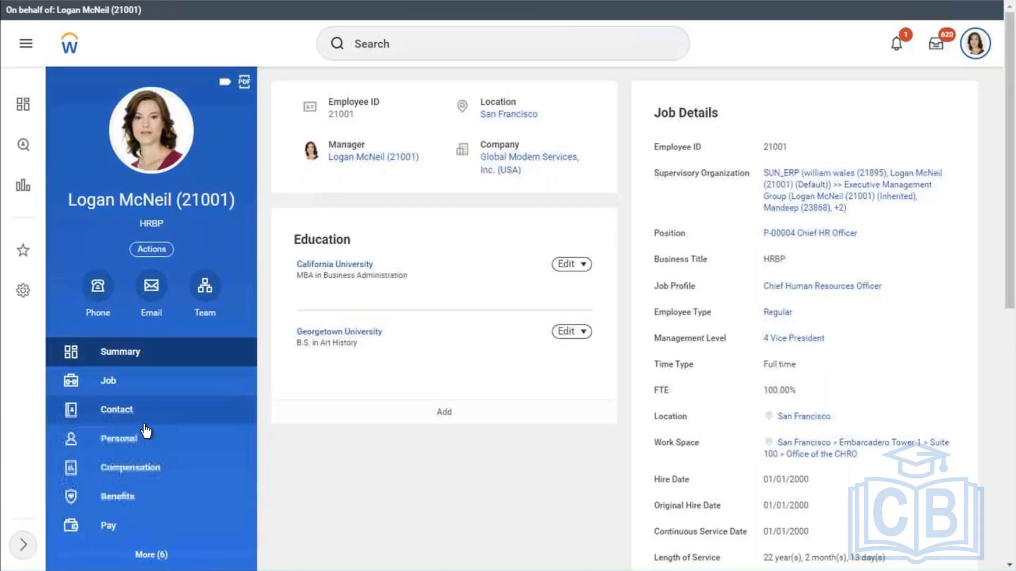
left_click(120, 498)
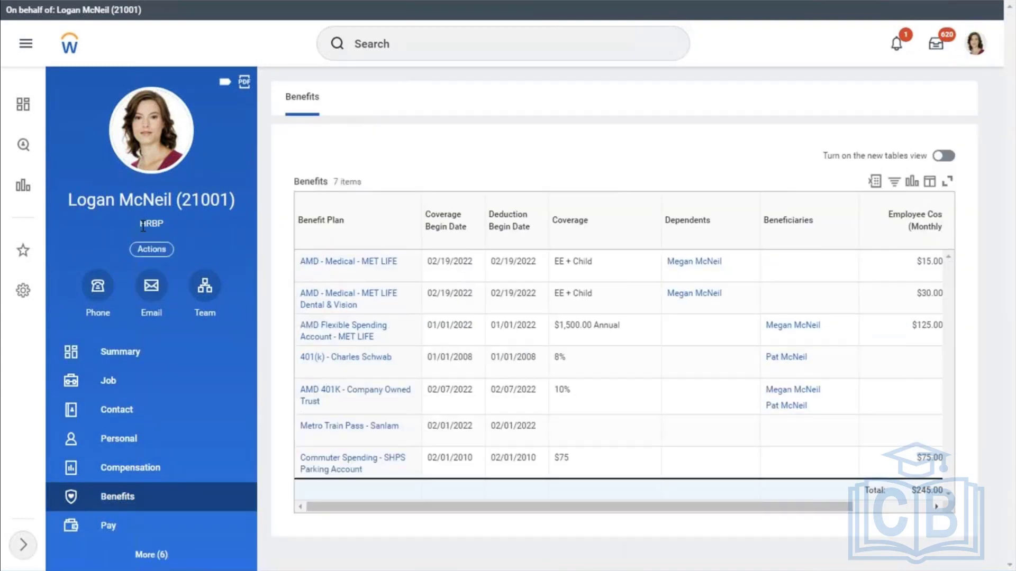
left_click(121, 382)
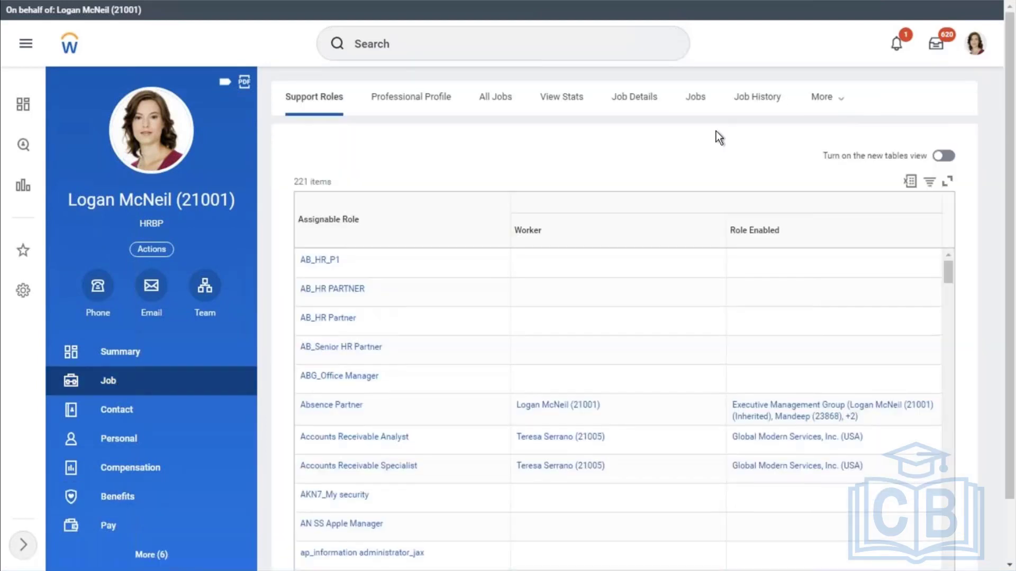
left_click(828, 99)
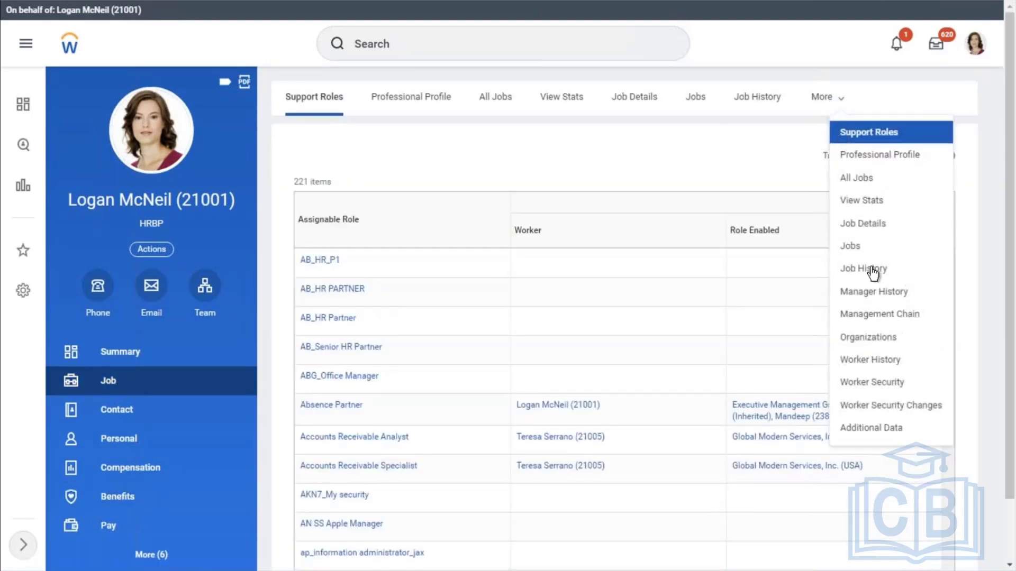
left_click(902, 363)
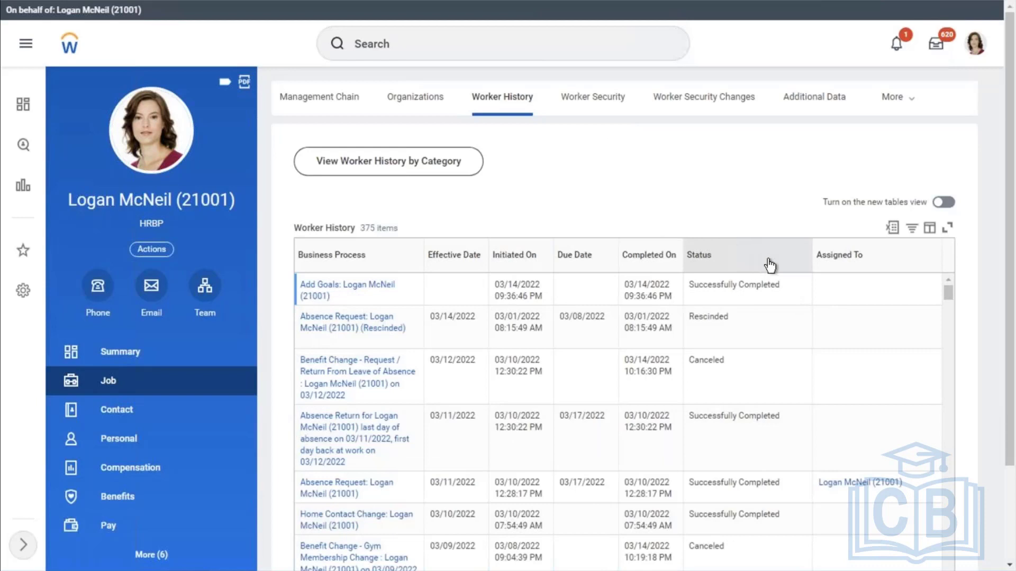
Show the worker history by category for Benefits, and cancel the enrollment for the in-progress 03/08/2022 AMD - Metro Train Pass benefit change.
left_click(375, 170)
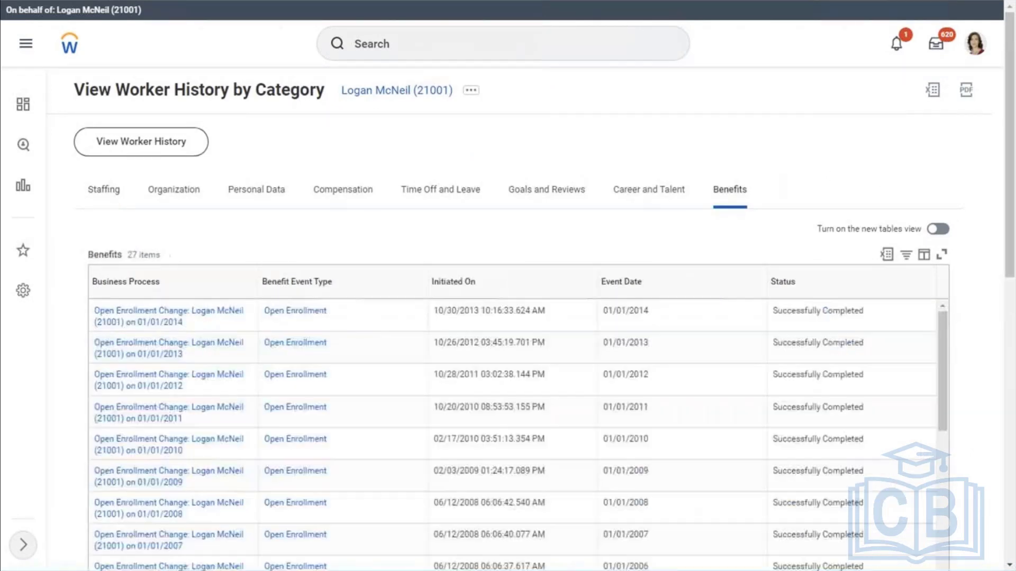
scroll(873, 175, "down", 5)
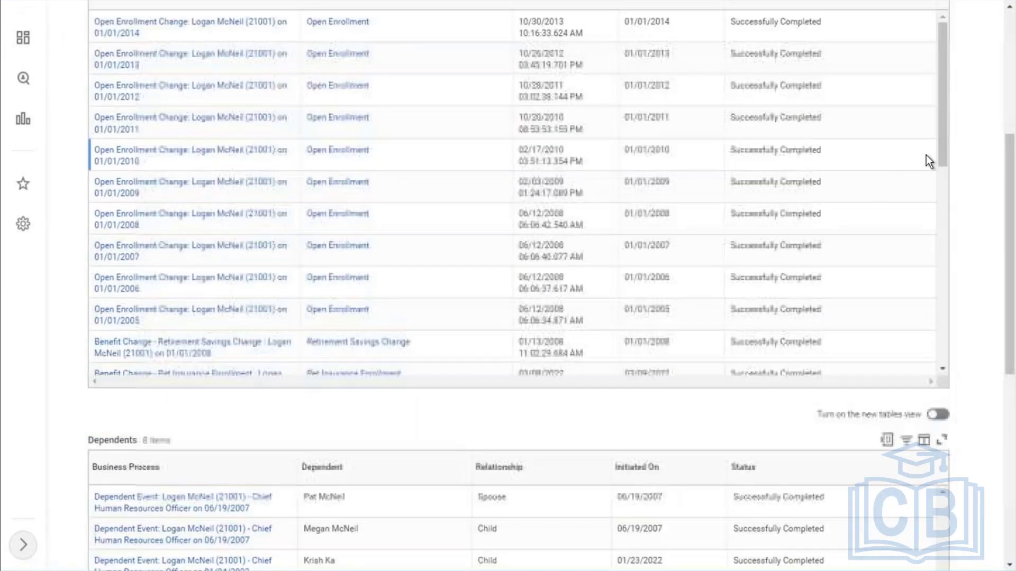
left_click_drag(946, 136, 946, 175)
scroll(943, 233, "down", 5)
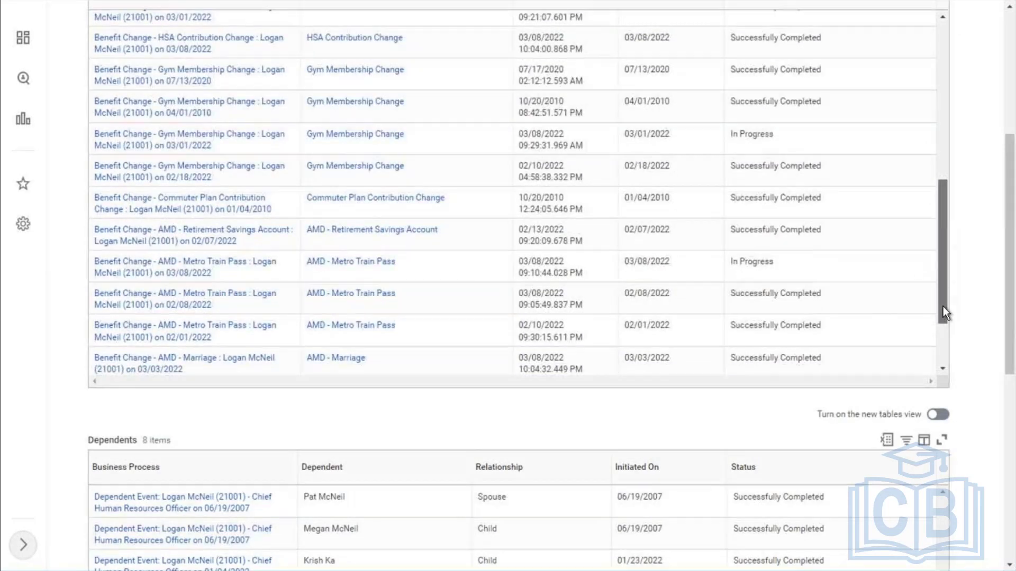
scroll(943, 308, "down", 3)
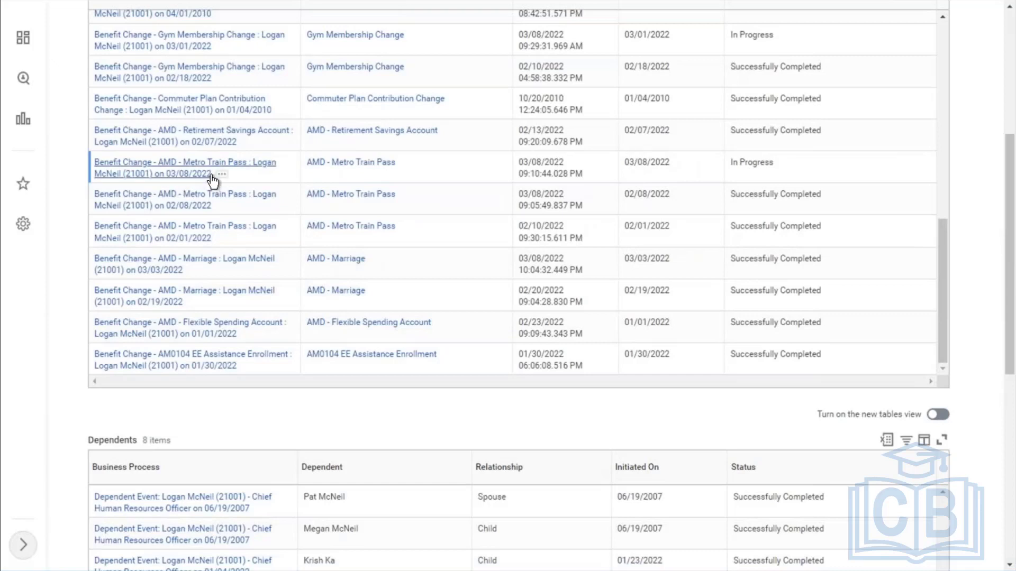
mouse_move(220, 179)
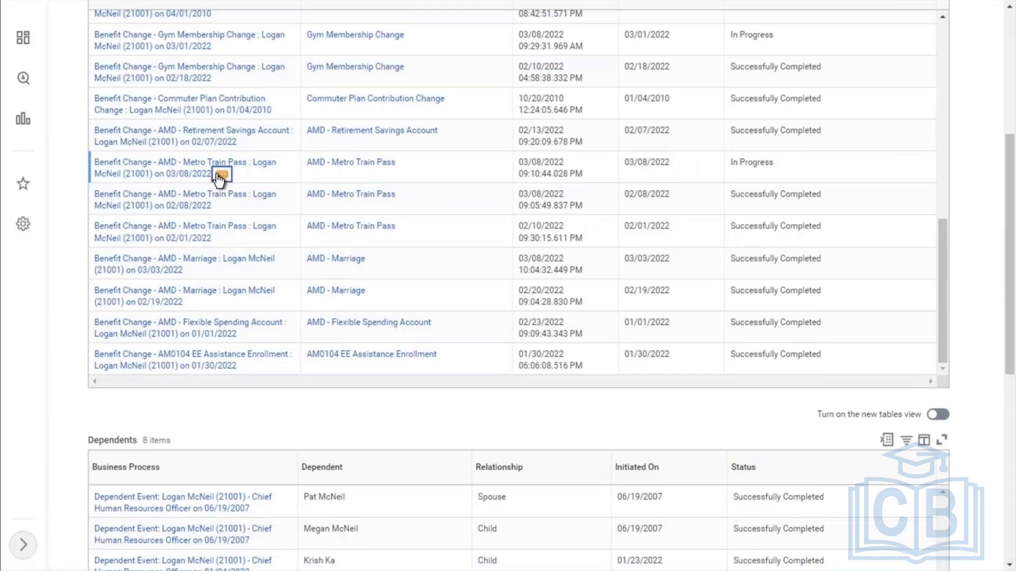
left_click(219, 176)
mouse_move(313, 256)
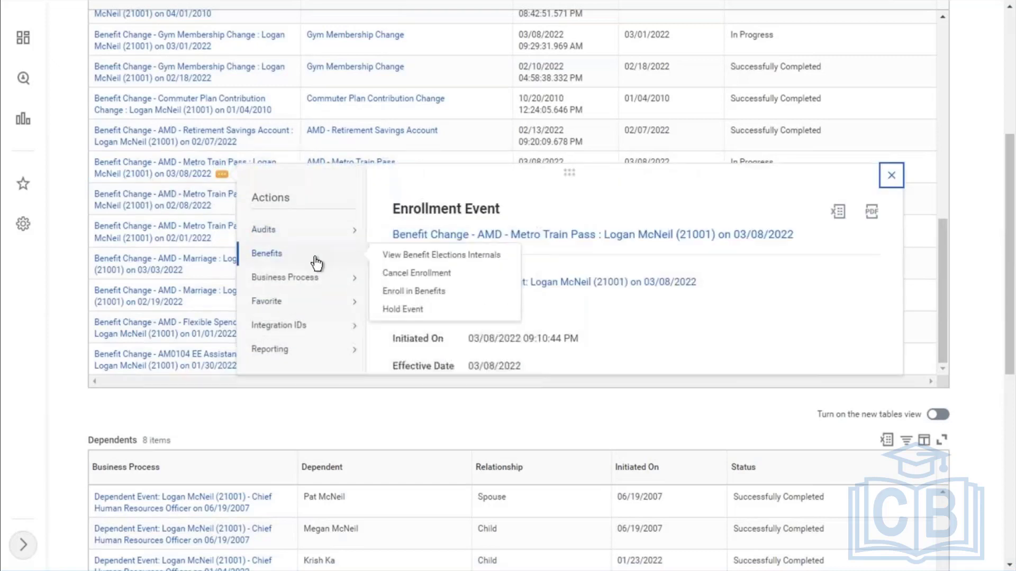
left_click(418, 274)
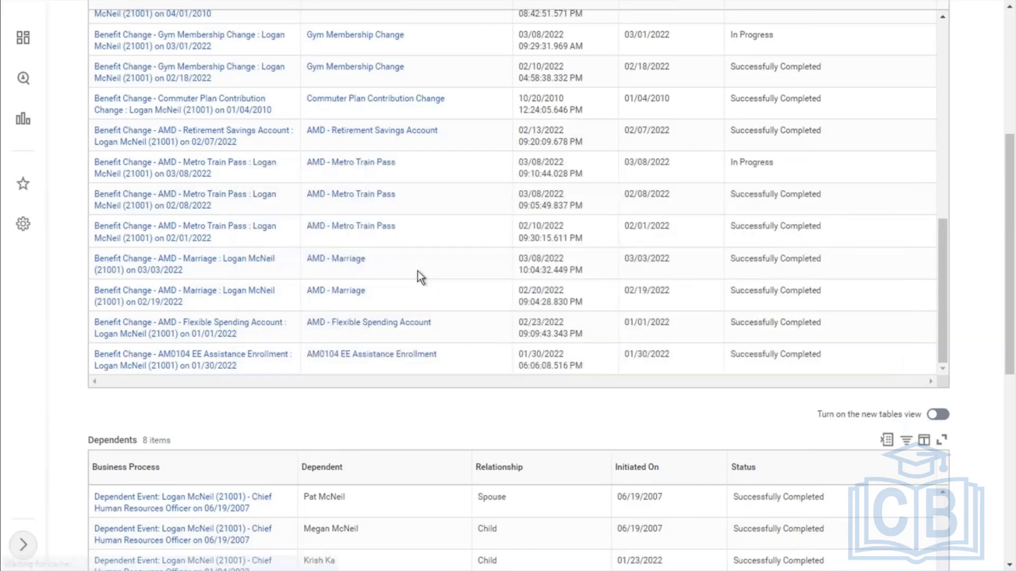
scroll(421, 276, "down", 7)
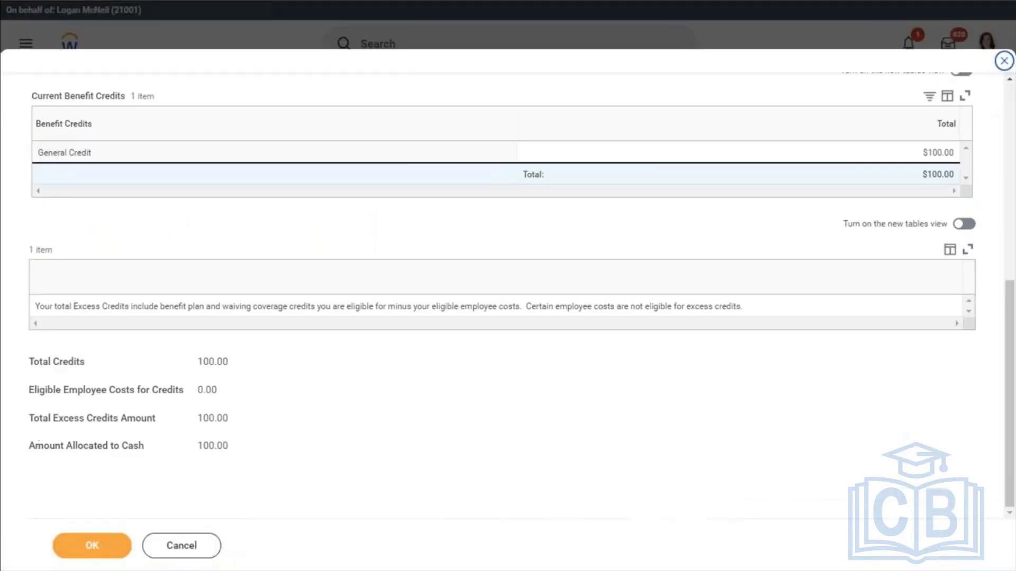
left_click(84, 549)
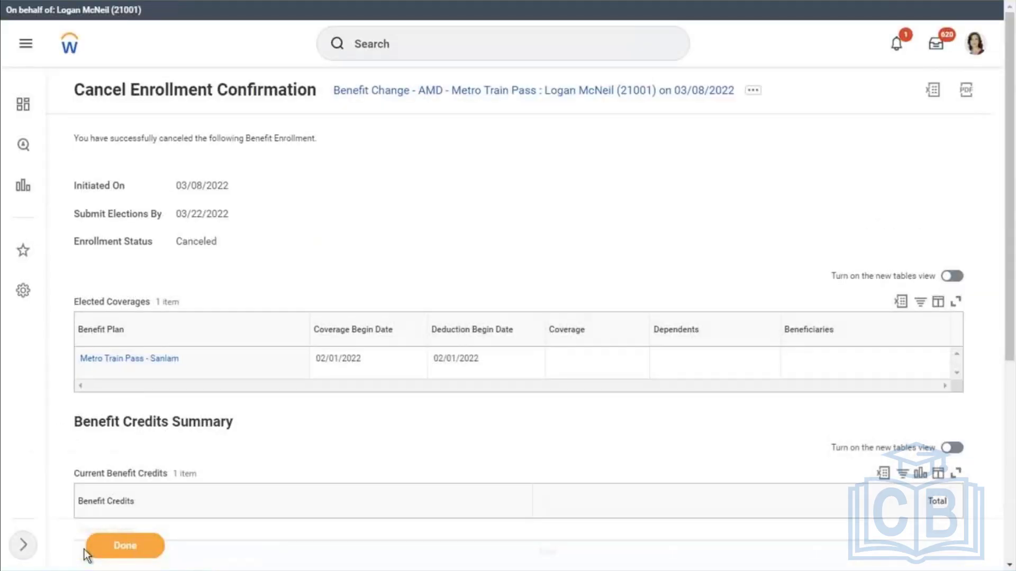
left_click(157, 548)
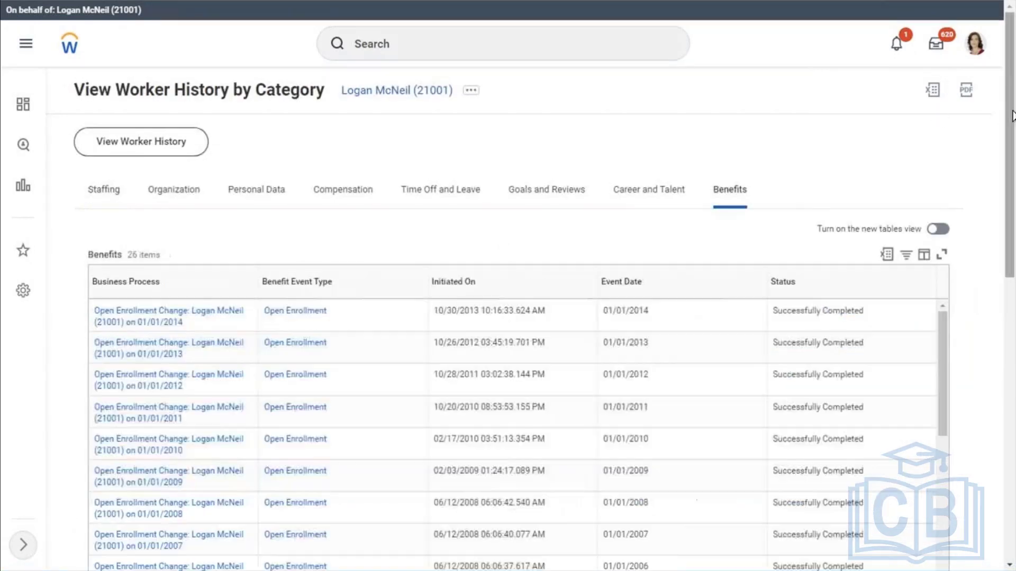
Cancel the enrollment for the in-progress 03/01/2022 Gym Membership Change in the Benefits history, and close the confirmation.
scroll(1012, 233, "down", 2)
scroll(1011, 234, "down", 8)
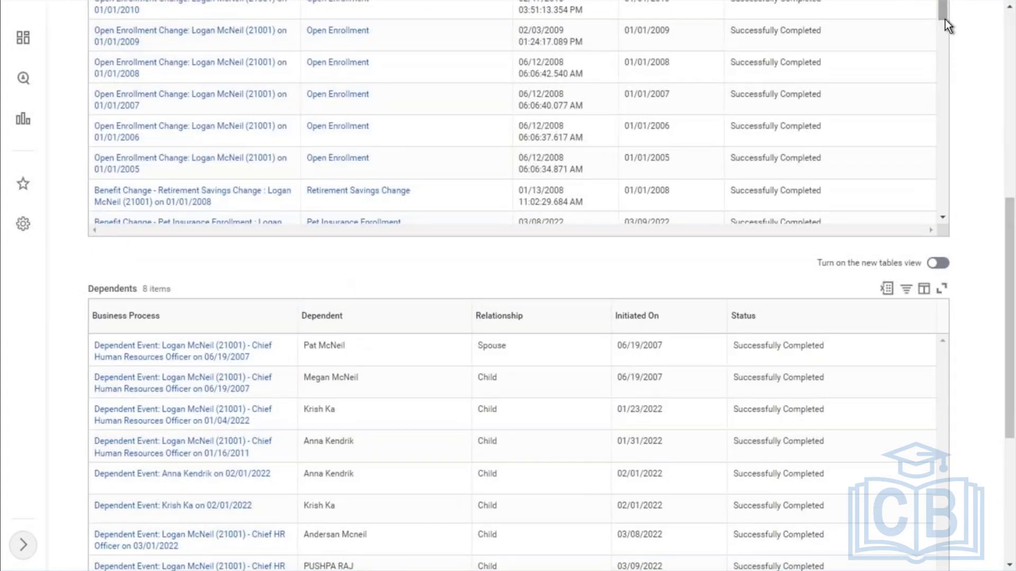
left_click_drag(944, 21, 948, 67)
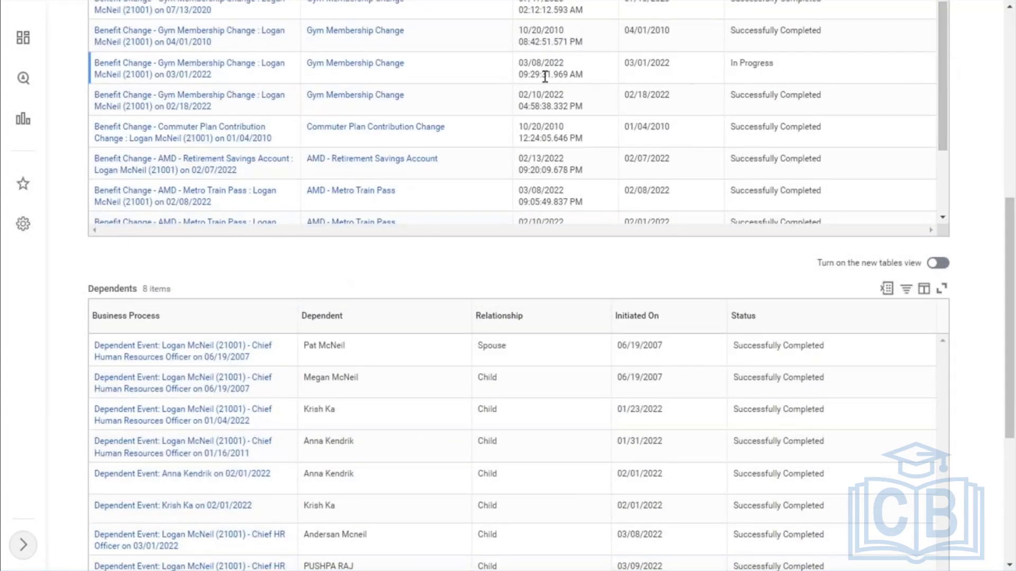
left_click(222, 75)
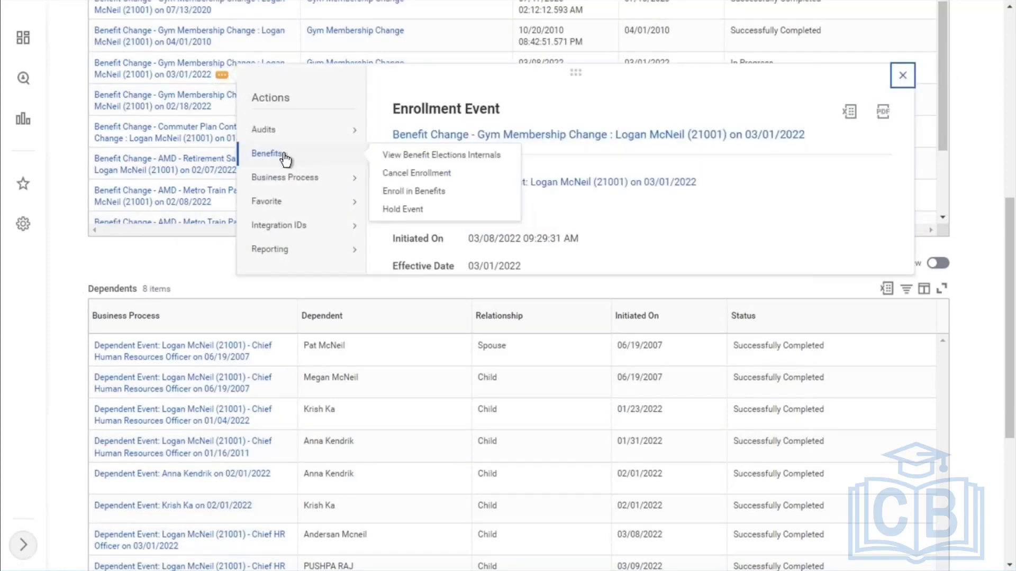
mouse_move(305, 177)
mouse_move(294, 156)
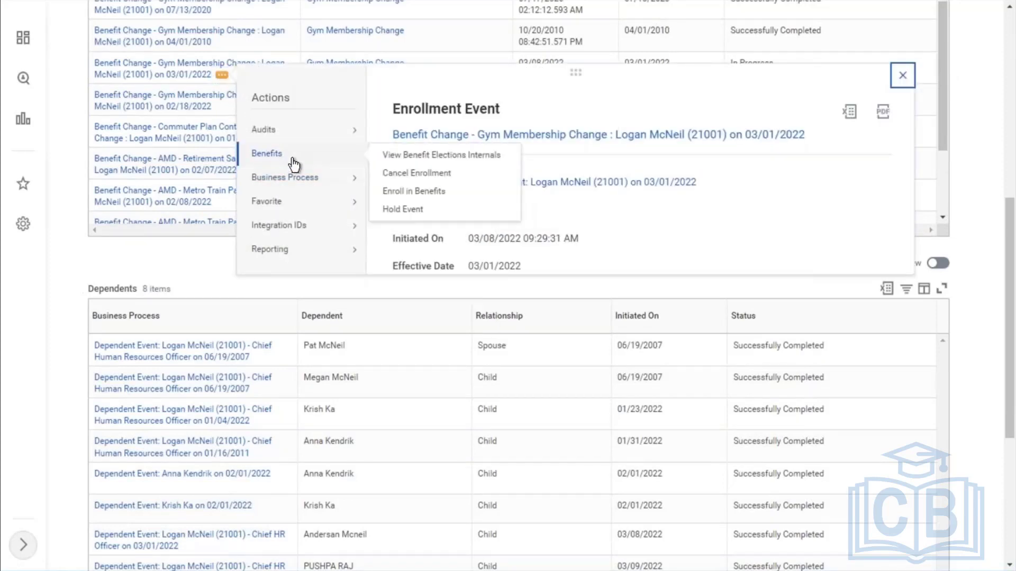
left_click(394, 173)
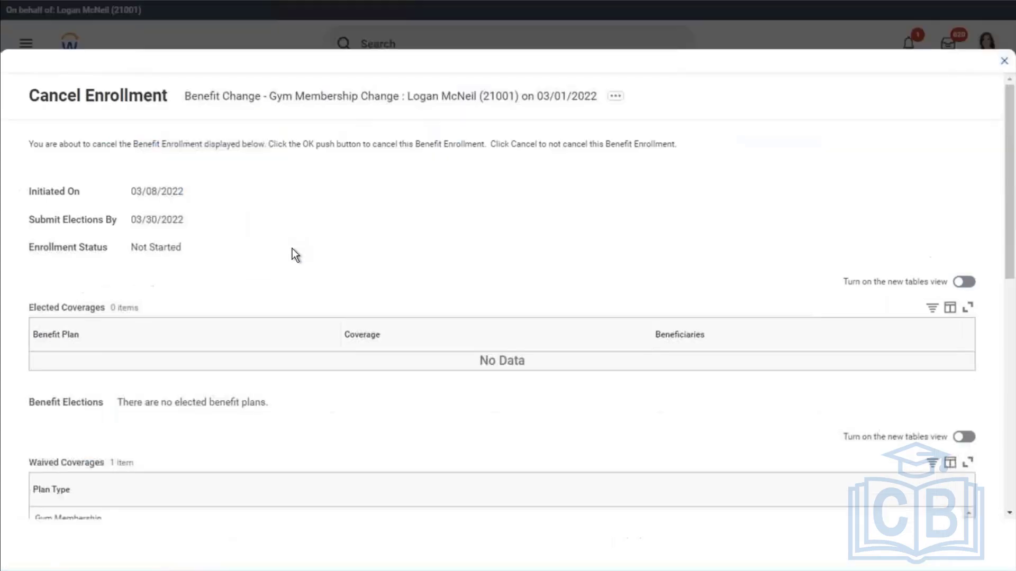
left_click(93, 551)
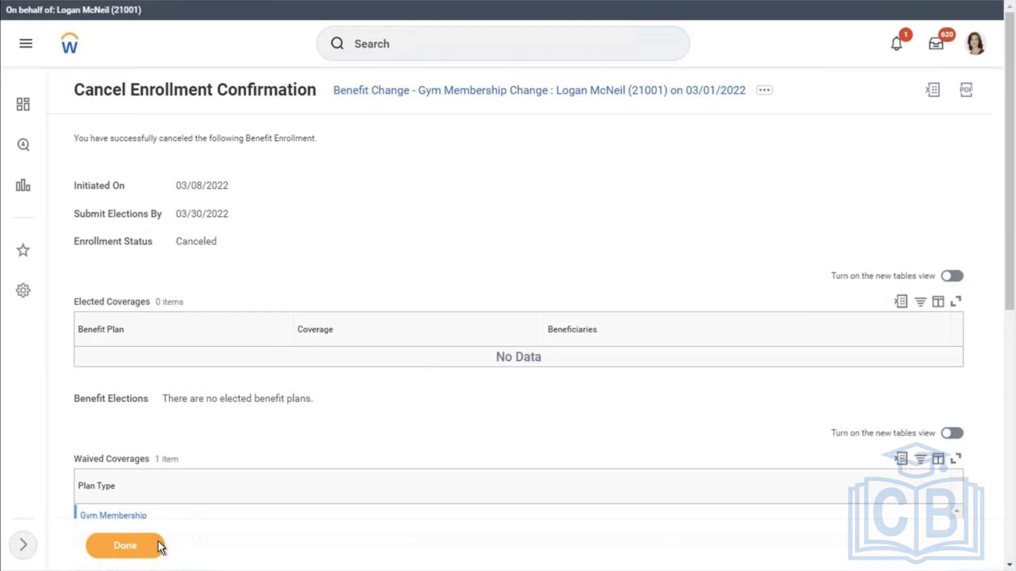
left_click(138, 550)
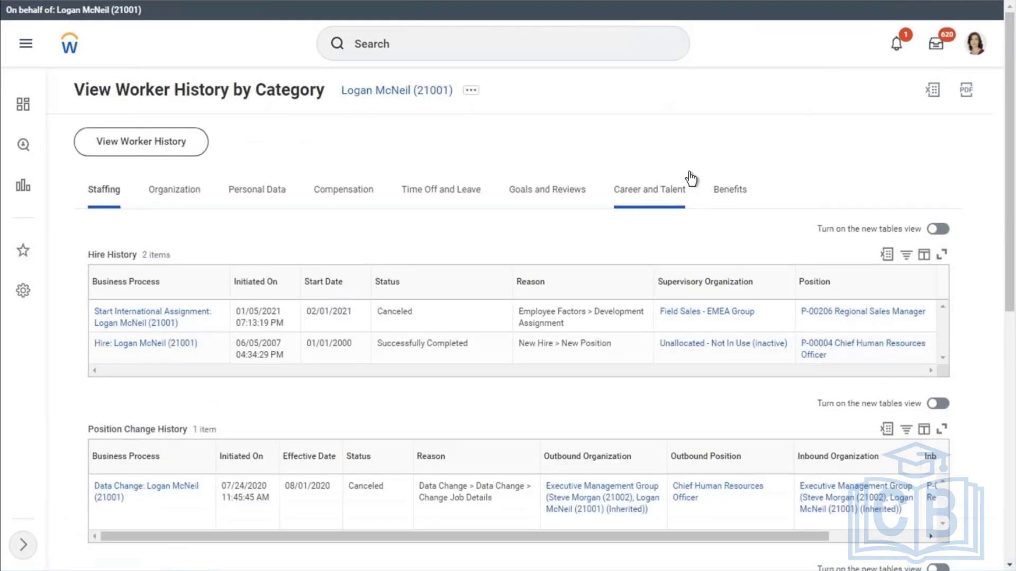
Submit a Change Benefits request for the worker with the reason AMD - Gym Membership and the start date 03/07/2022.
left_click(471, 91)
left_click(471, 91)
mouse_move(556, 297)
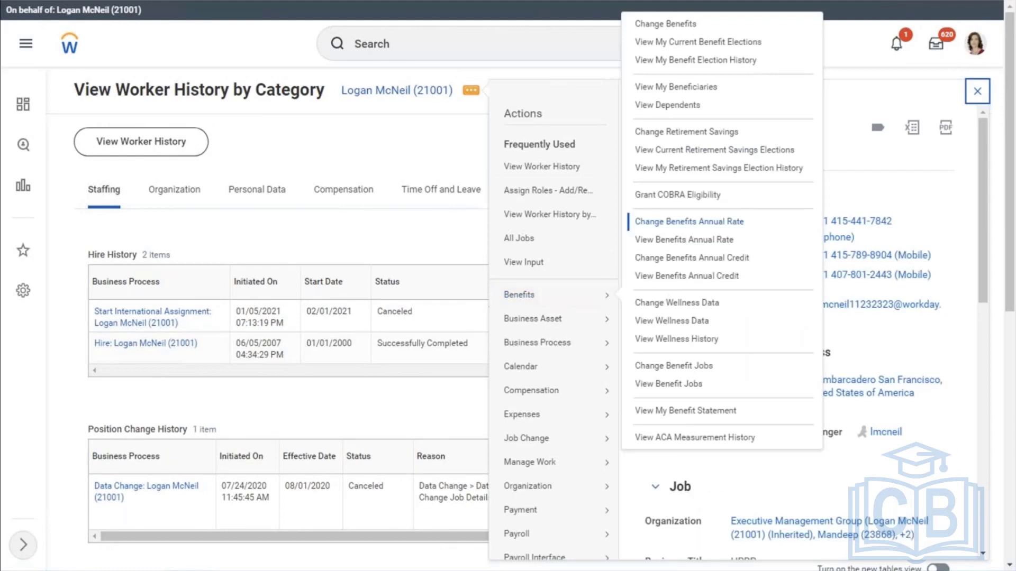
mouse_move(616, 302)
left_click(647, 31)
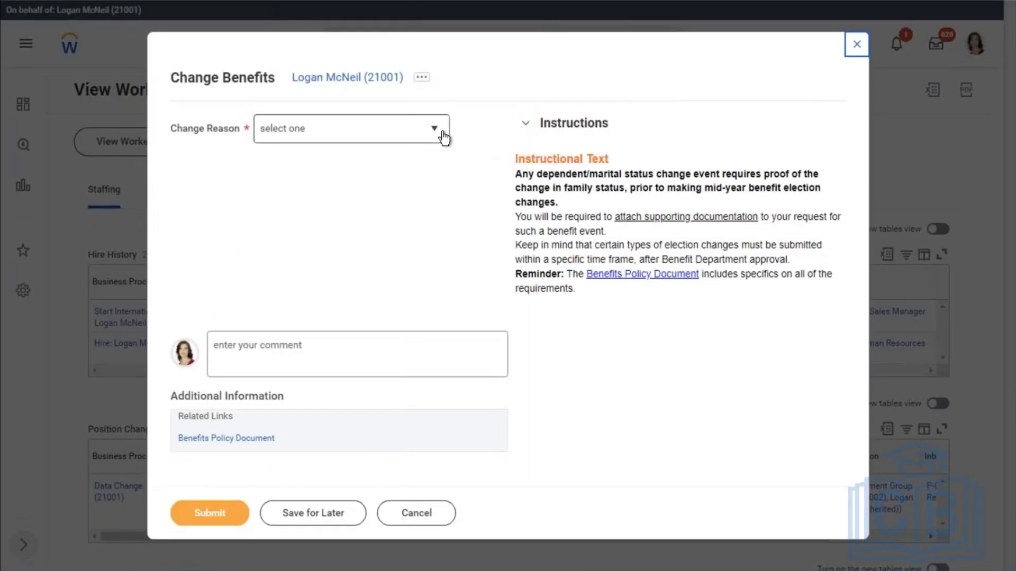
left_click(443, 132)
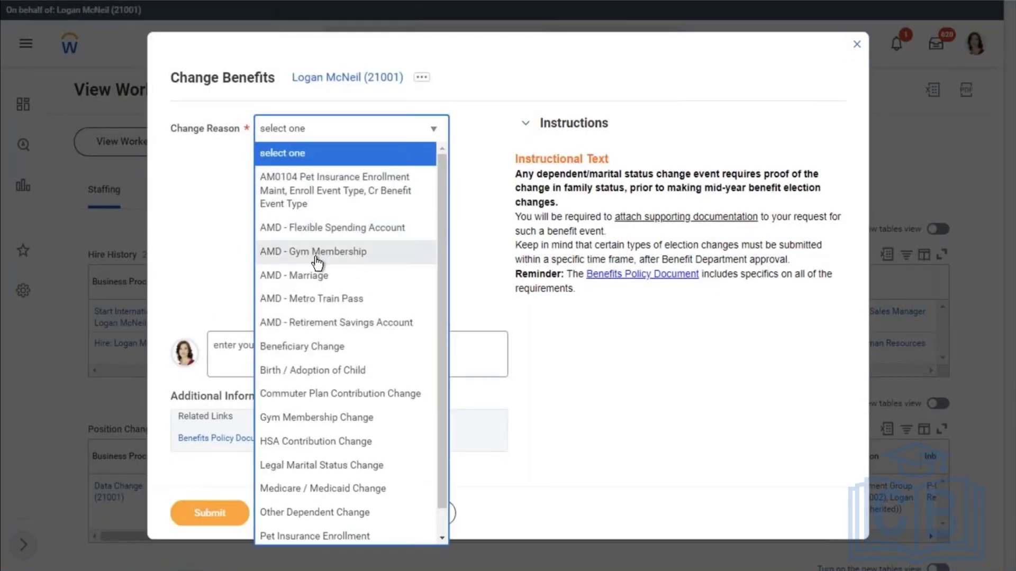
left_click(317, 254)
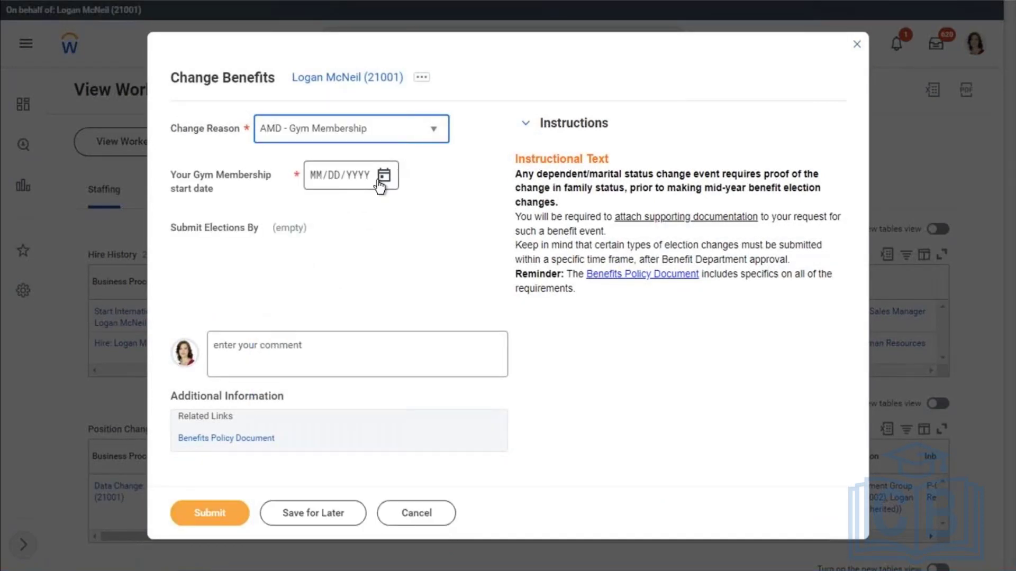
left_click(381, 177)
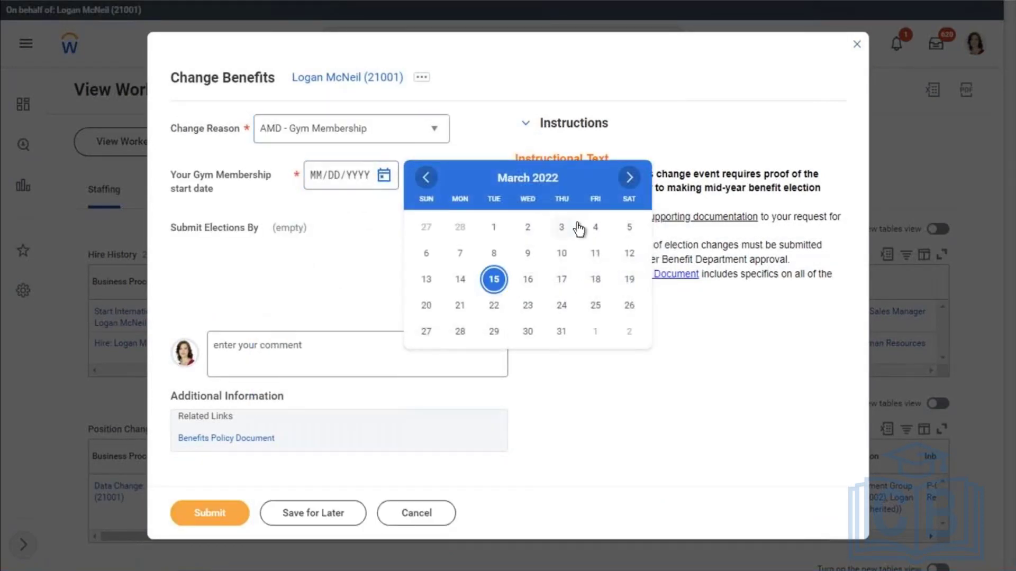
left_click(461, 255)
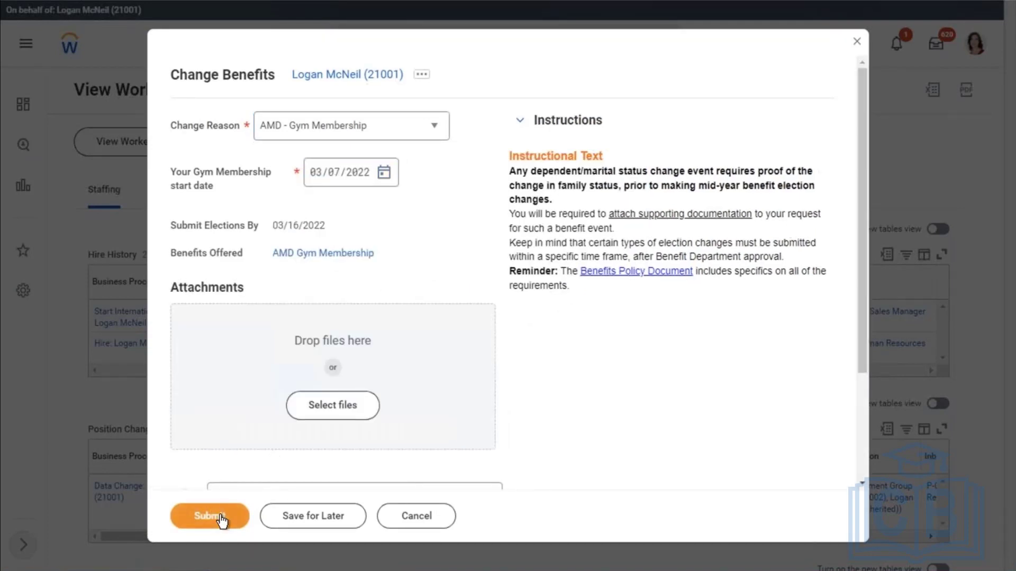
left_click(218, 517)
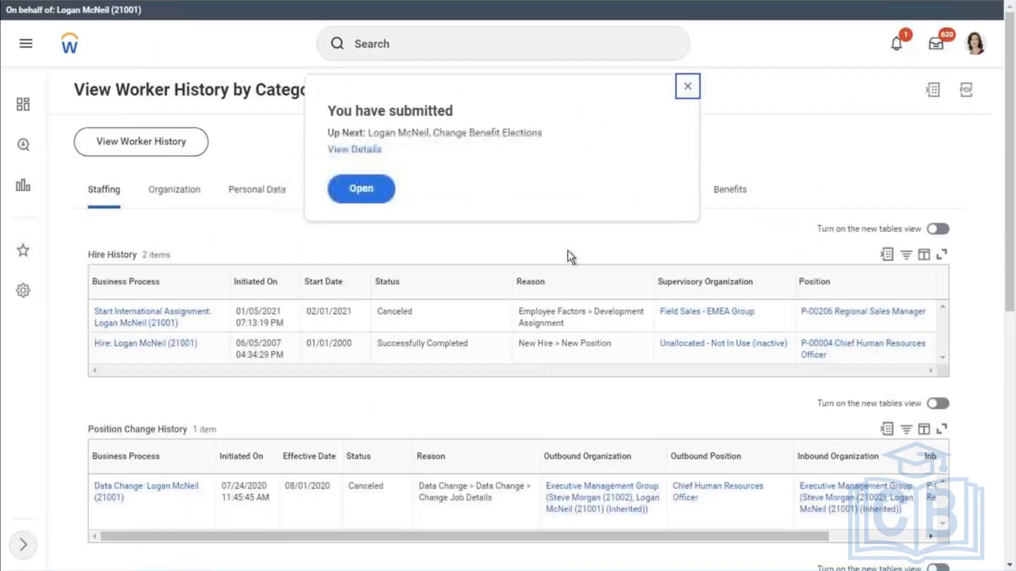
Start the Change Benefit Elections task and enroll in AMD Gym Membership by selecting the ABN Amro plan.
left_click(361, 198)
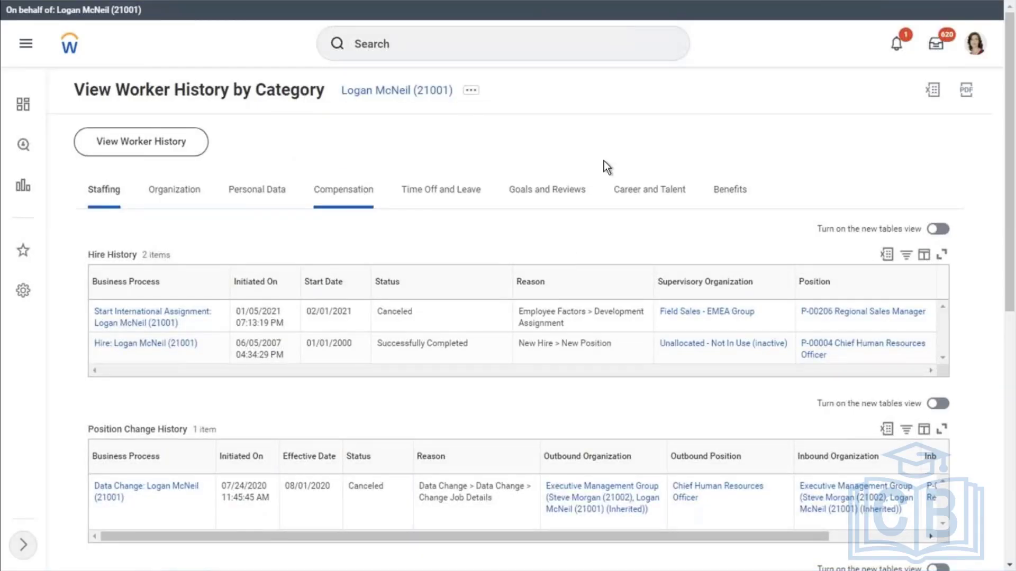
left_click(151, 221)
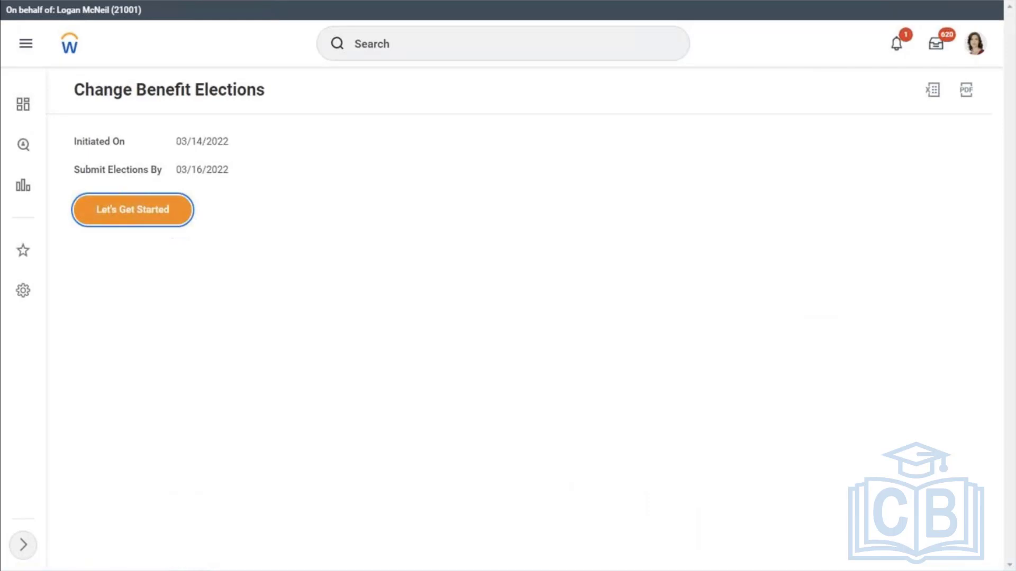
left_click(129, 215)
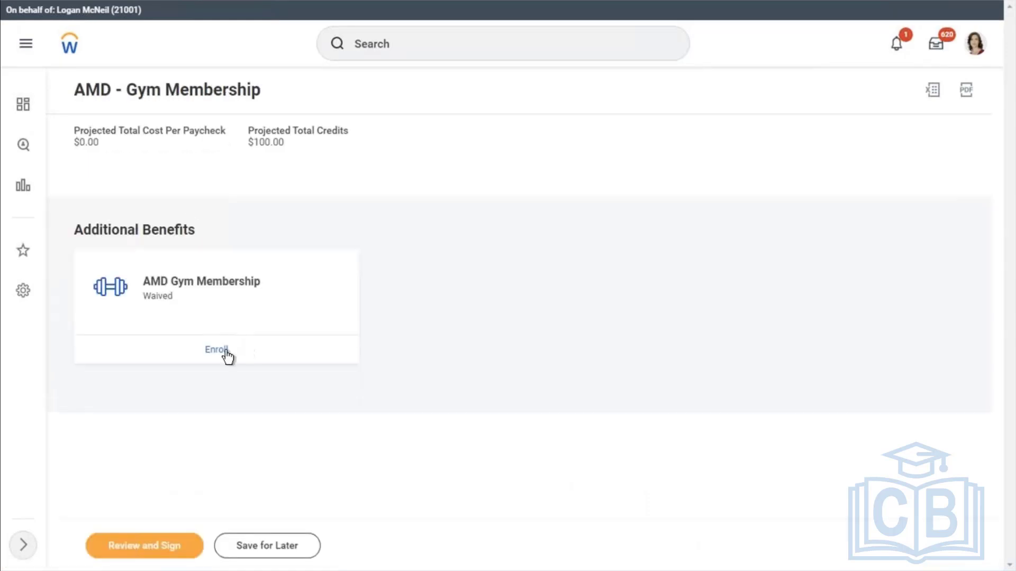
left_click(218, 358)
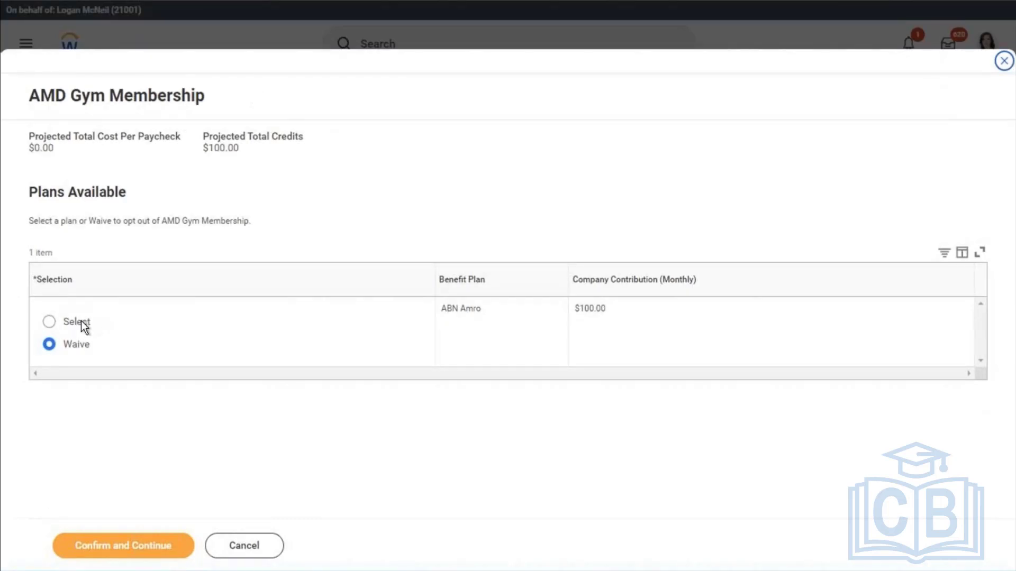
left_click(81, 321)
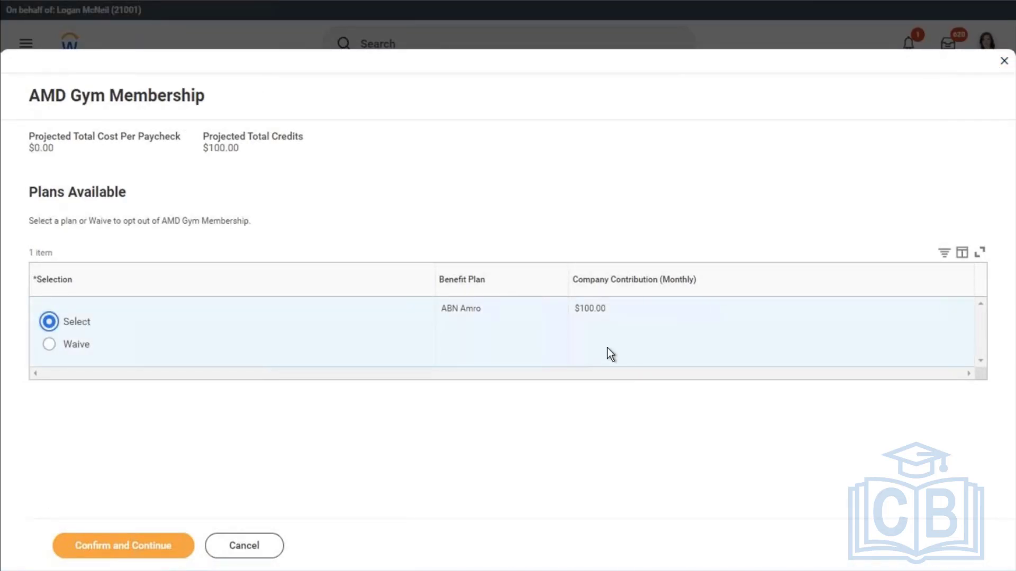
left_click(118, 550)
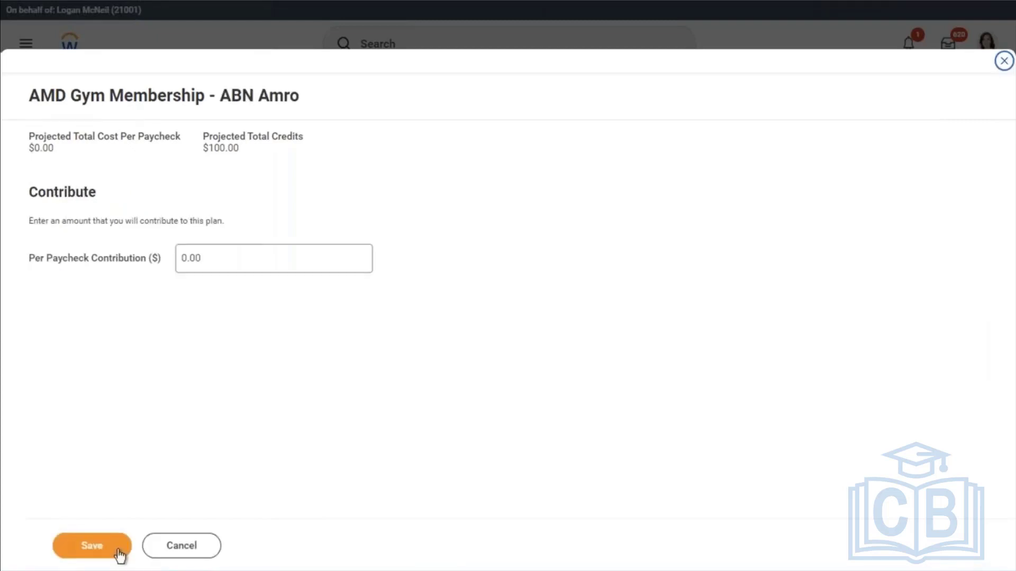
Set the AMD Gym Membership per-paycheck contribution to 0, and review and submit the elections.
left_click(227, 262)
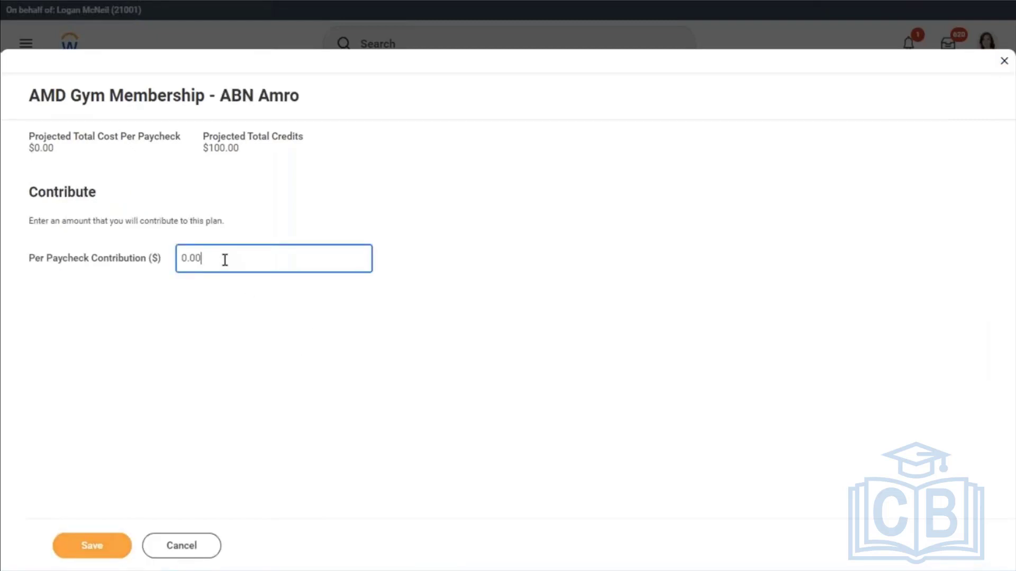
double_click(224, 260)
key("BackSpace")
type("0")
left_click(87, 548)
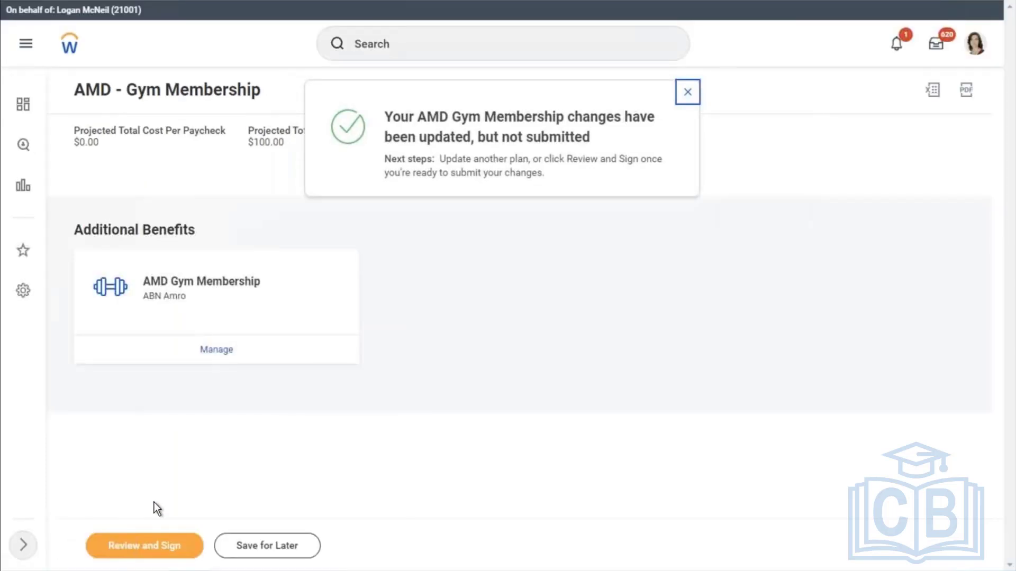
left_click(150, 545)
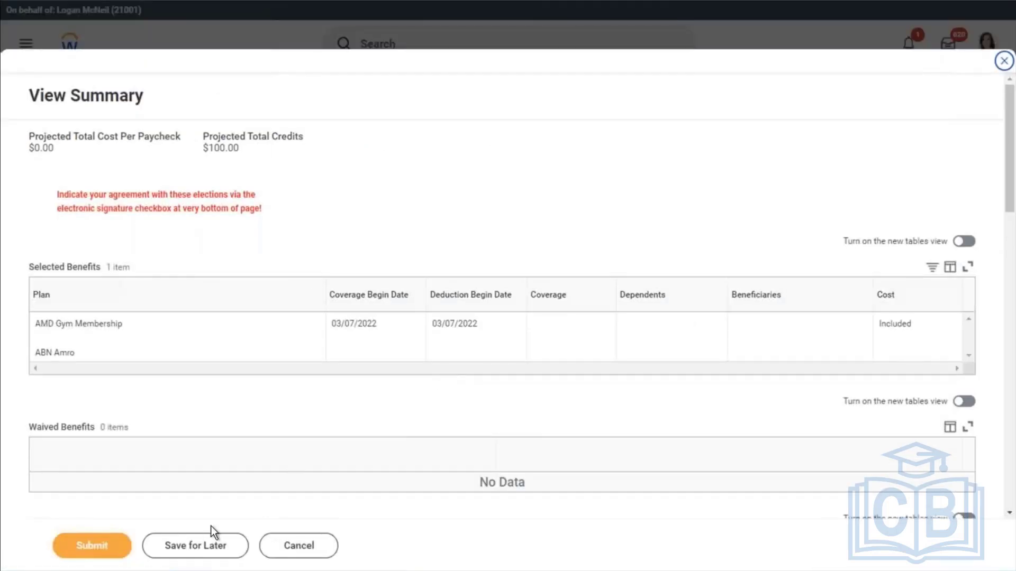
left_click(90, 552)
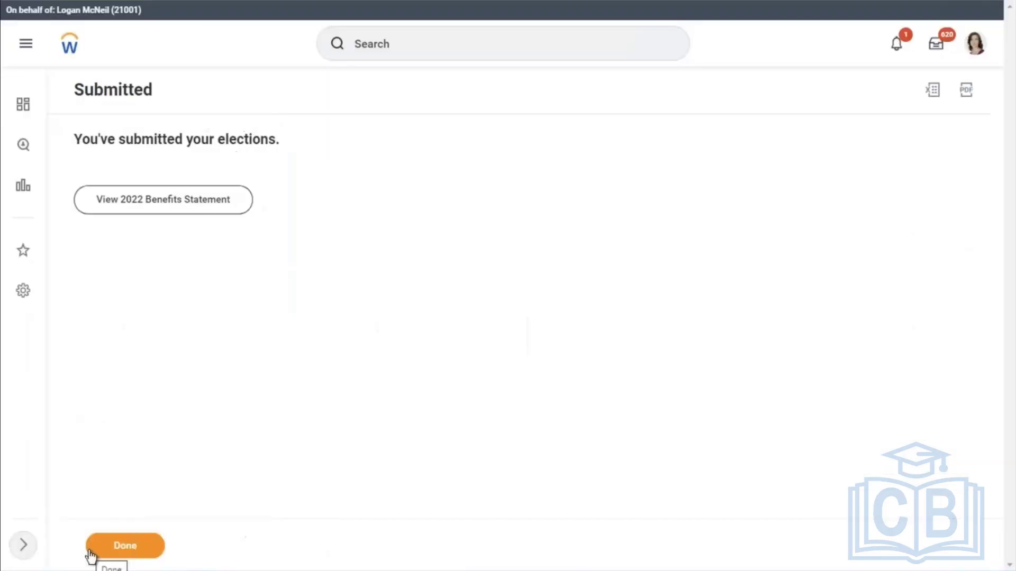
Open the worker's profile and examine the dates and monthly contributions of AMD Gym Membership - ABN Amro in the Benefits table.
left_click(975, 50)
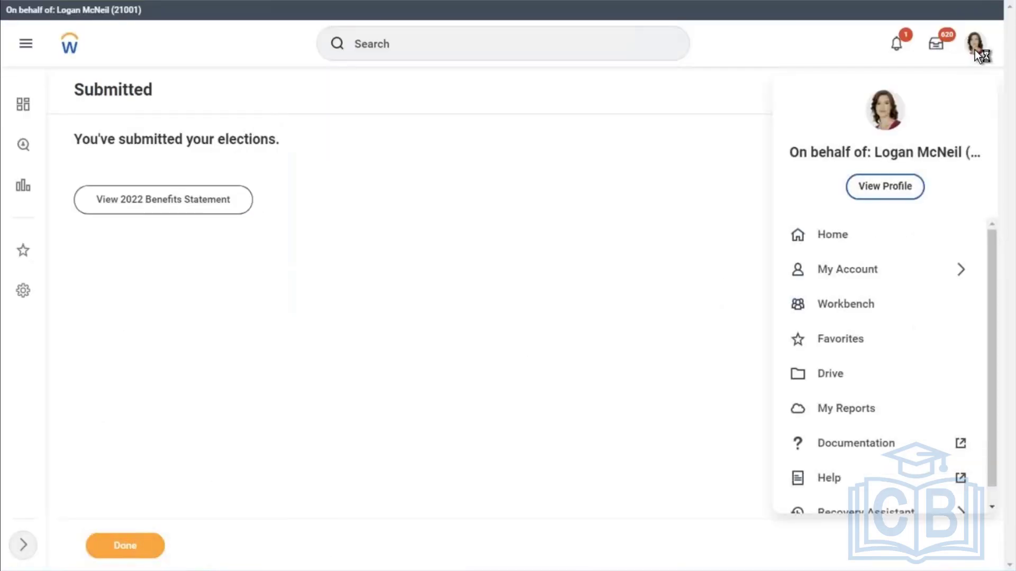
left_click(881, 194)
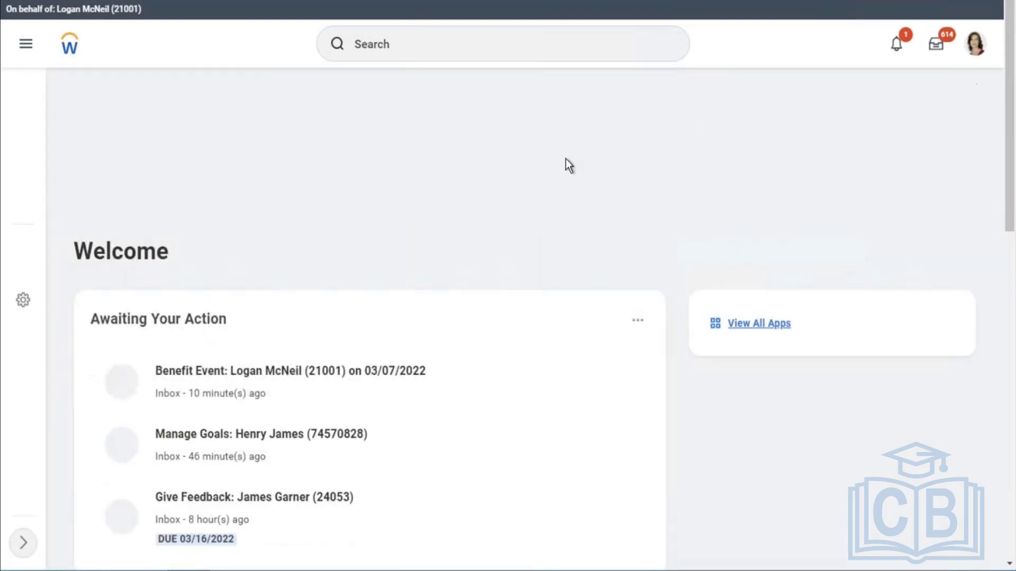
left_click(975, 44)
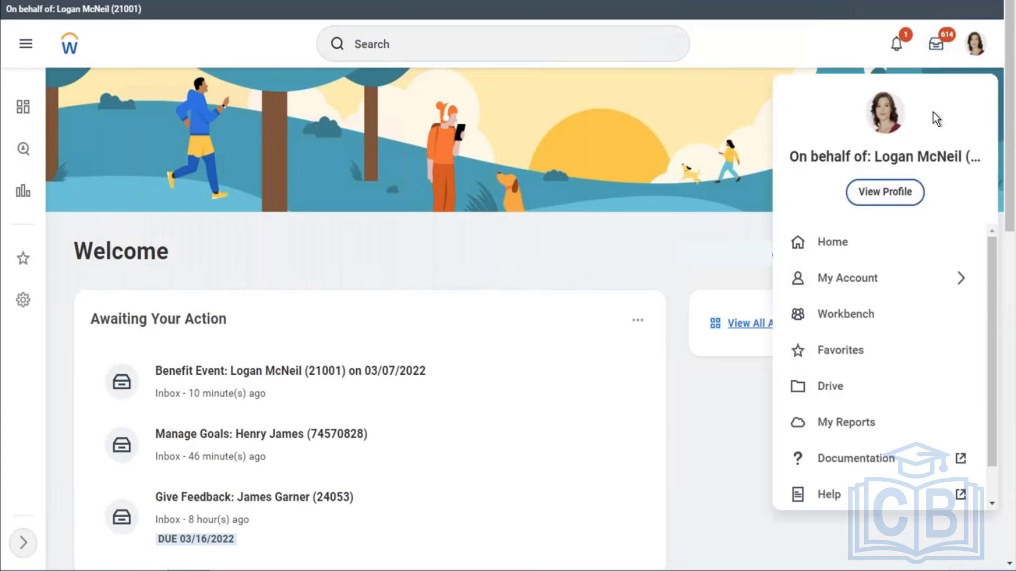
left_click(872, 183)
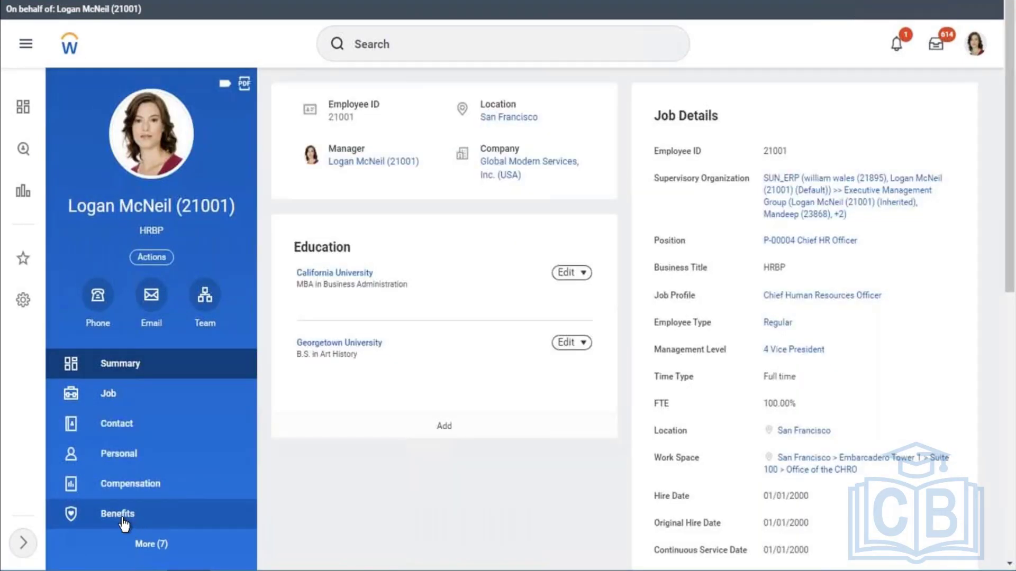
left_click(122, 520)
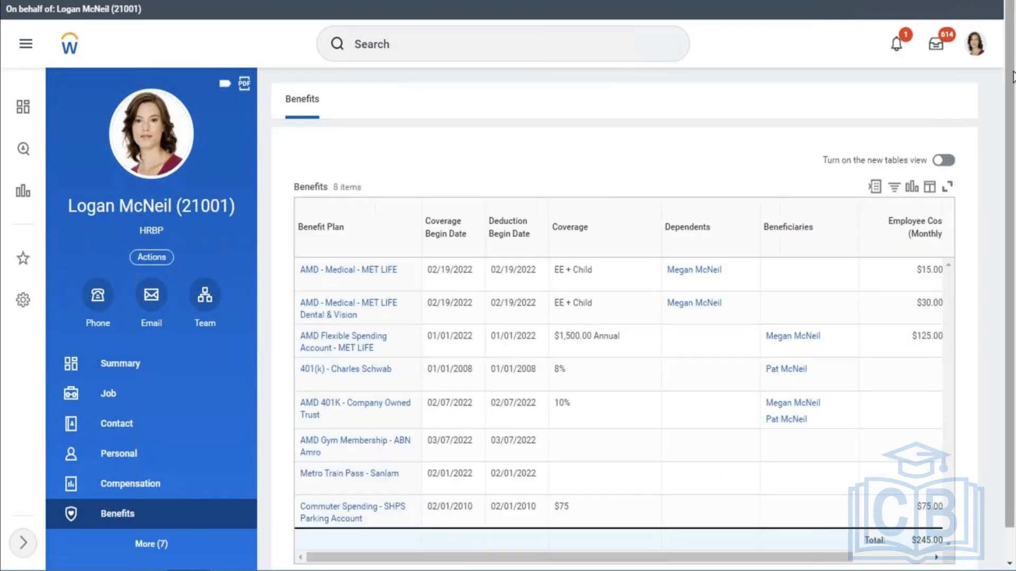
scroll(409, 207, "down", 1)
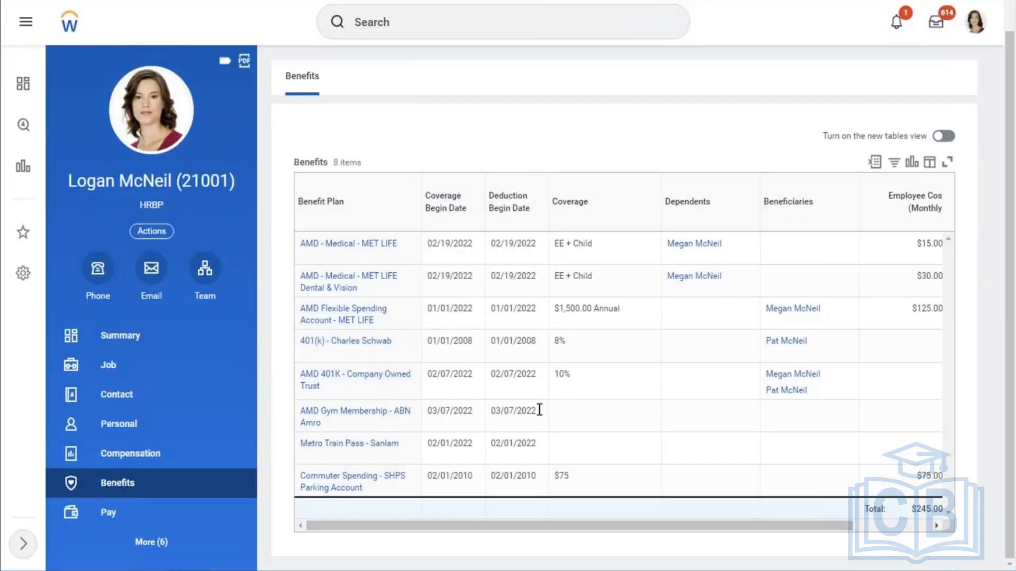
scroll(611, 421, "right", 2)
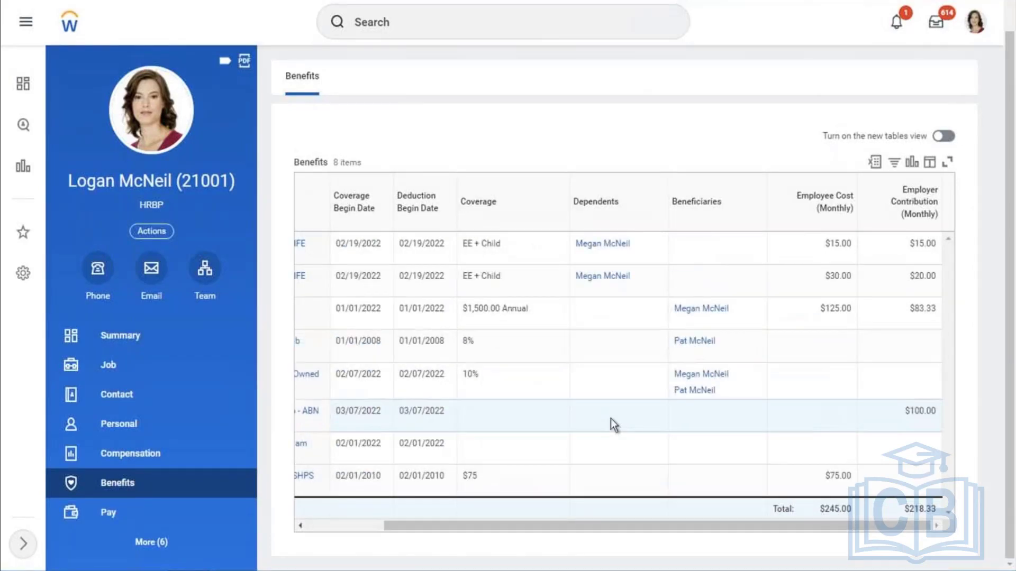